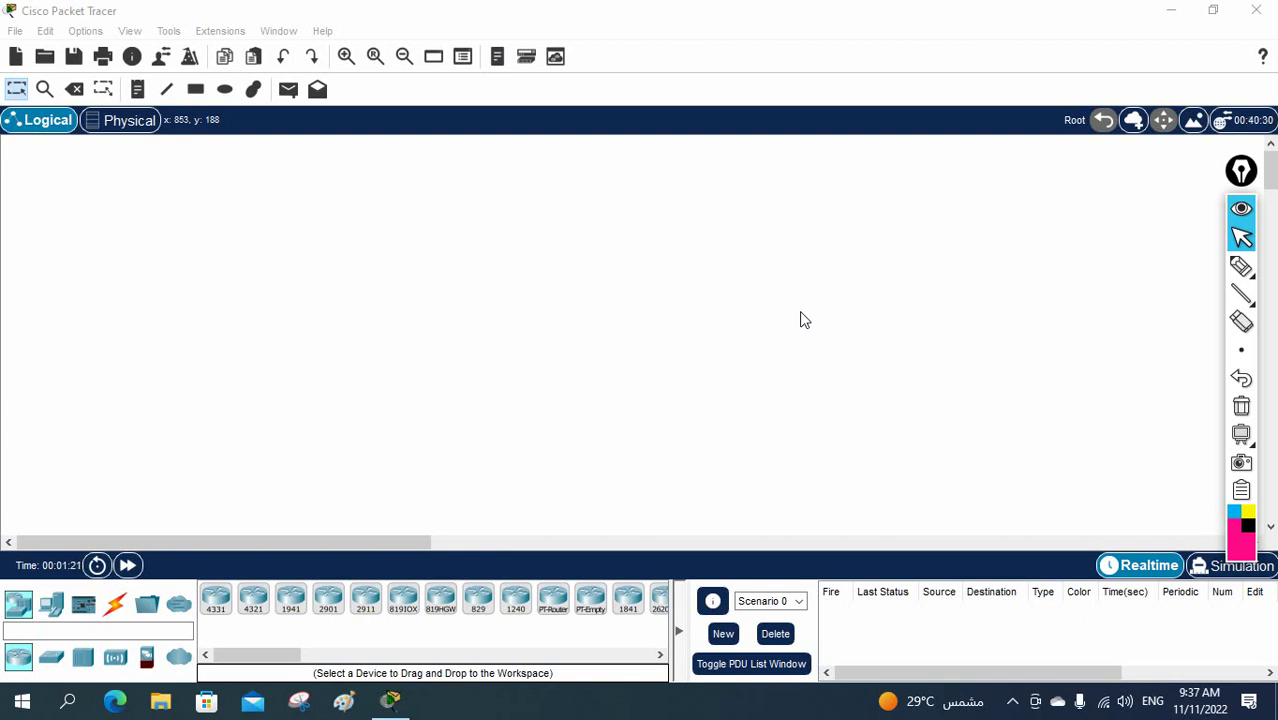
Step: Check the program's version information in the About window and close it
left_click(322, 33)
left_click(354, 146)
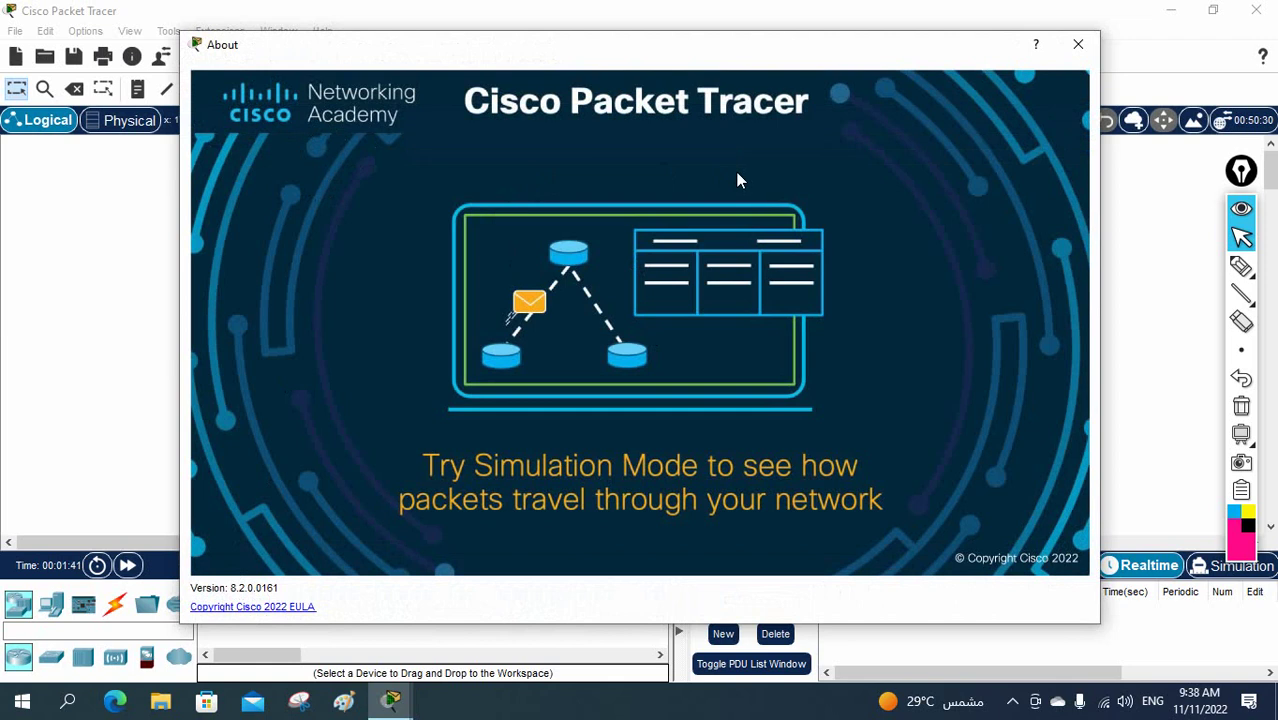
left_click(1080, 56)
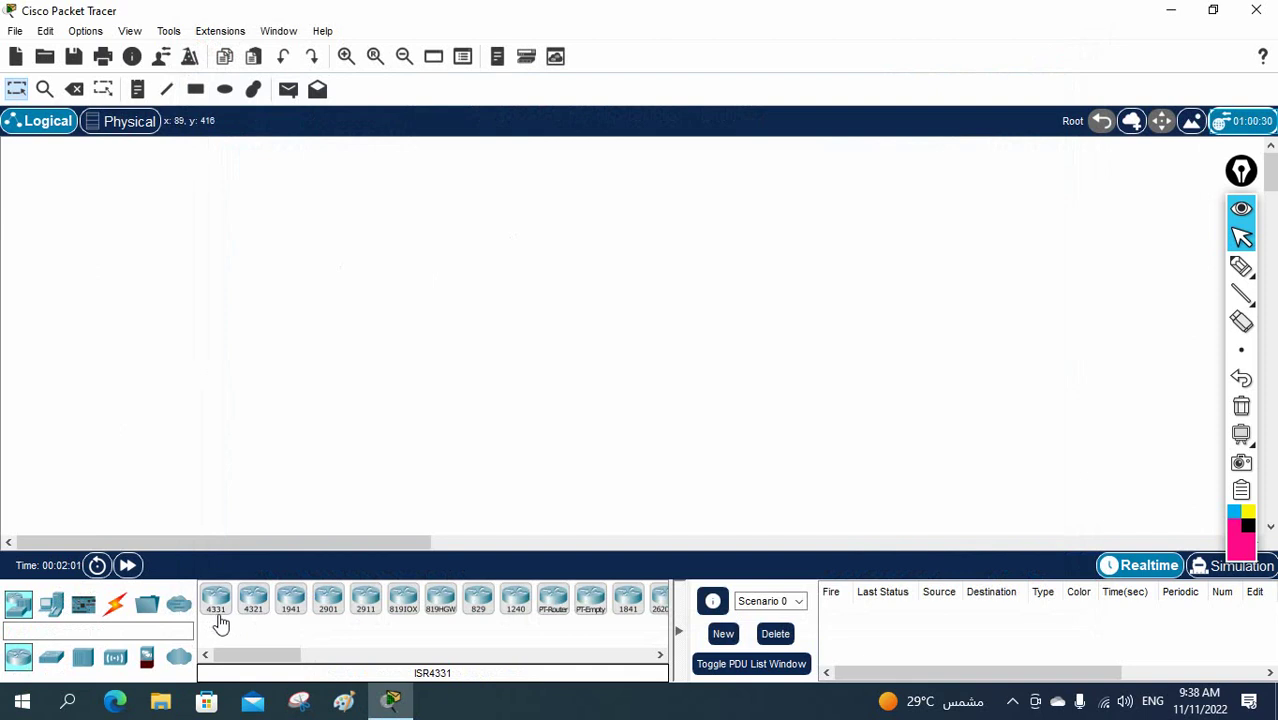
Step: Place a PT-Empty switch in the logical workspace
mouse_move(230, 663)
left_mouse_down()
mouse_move(268, 657)
mouse_move(217, 653)
left_mouse_up()
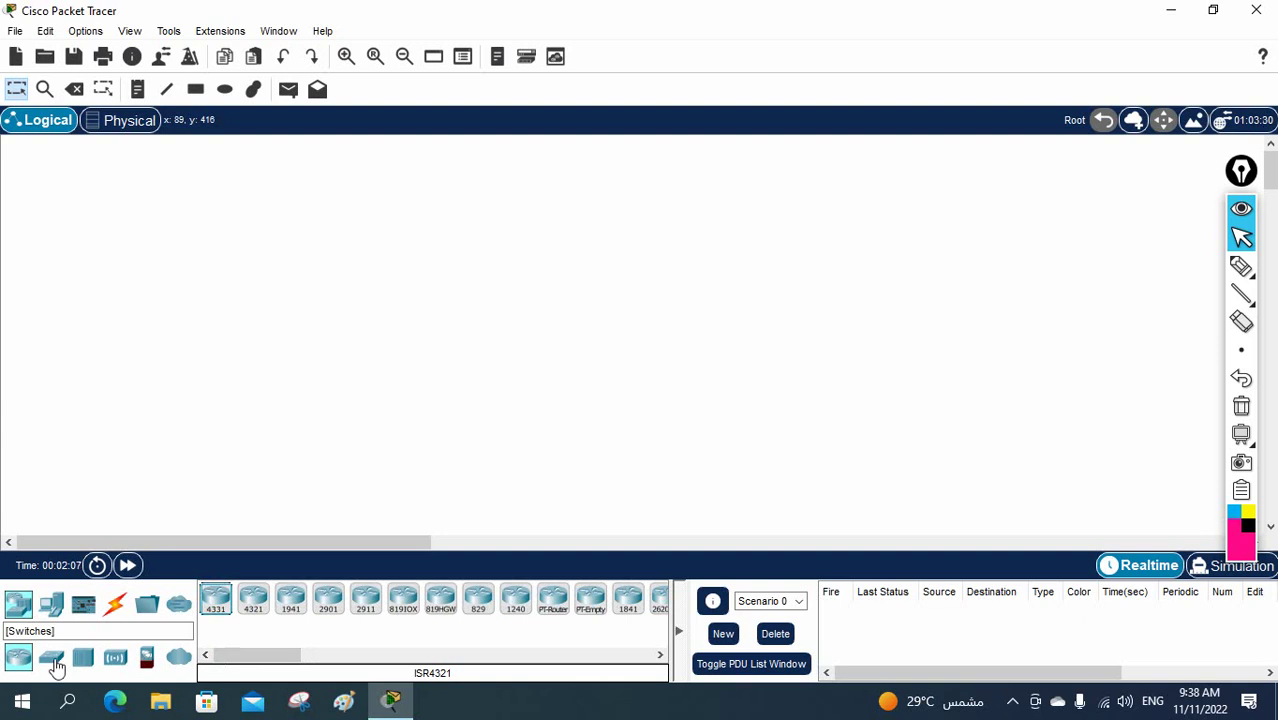
left_click(55, 668)
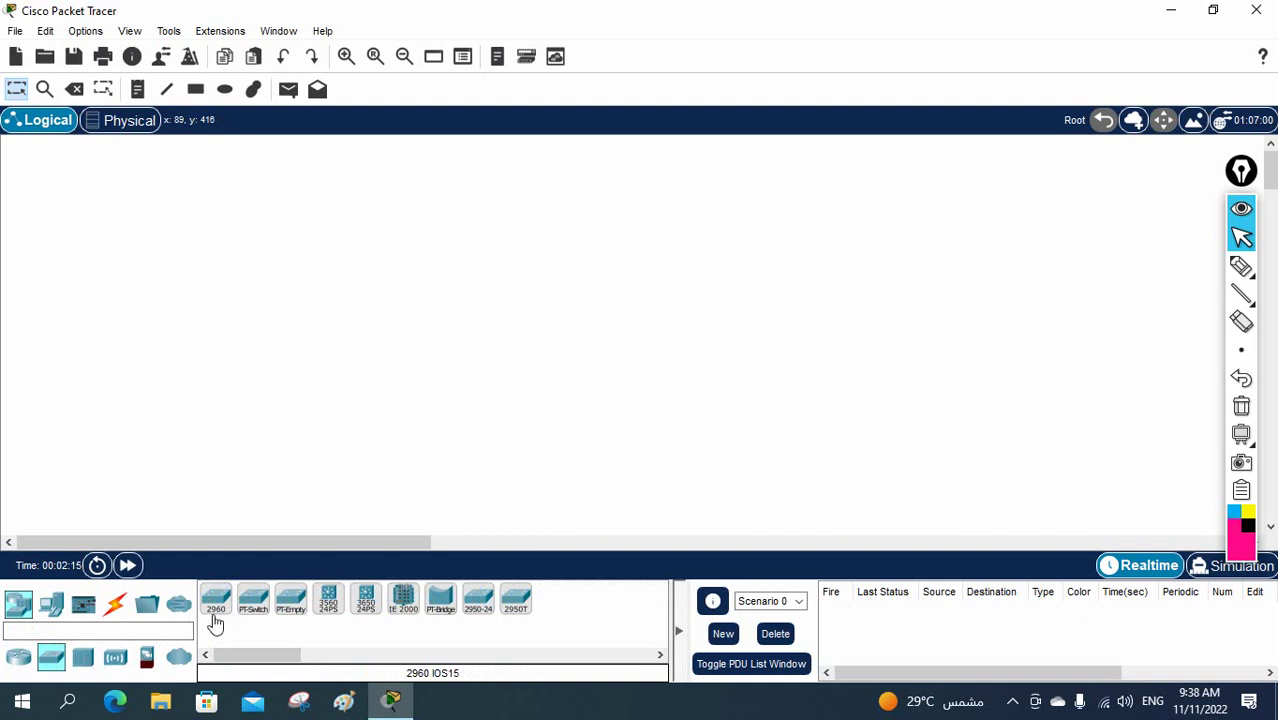
left_click(291, 605)
left_click(352, 428)
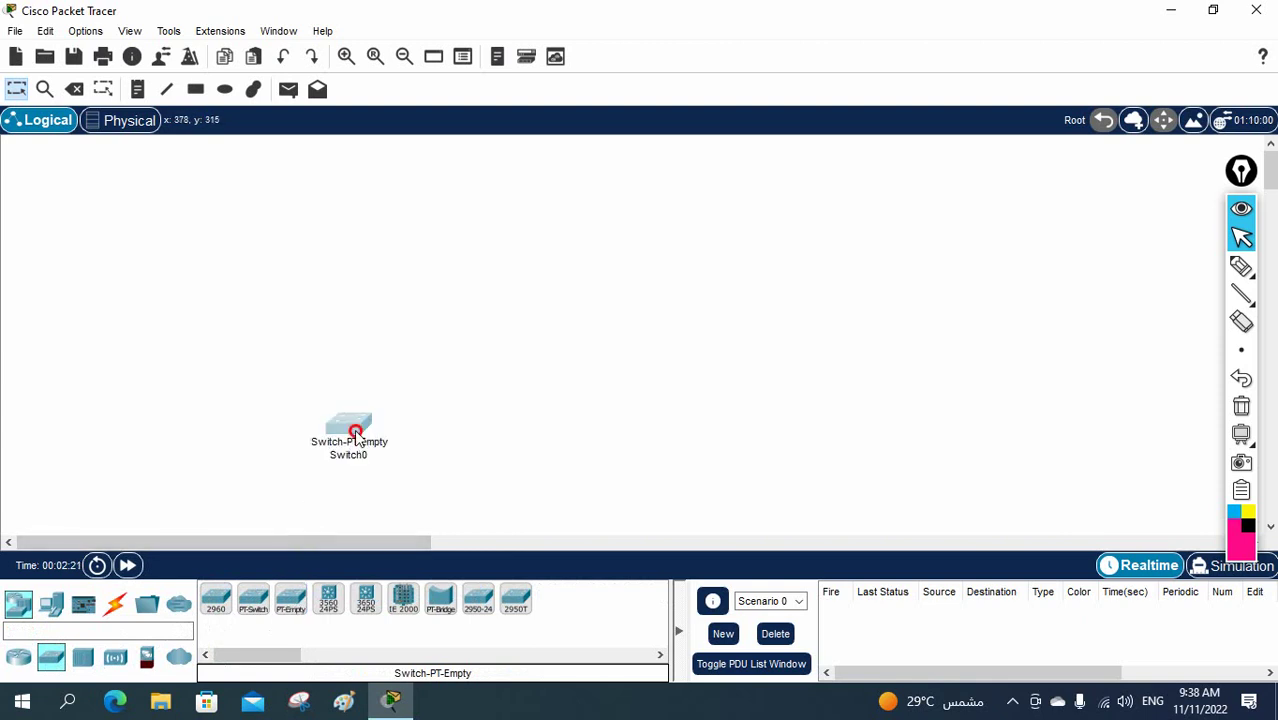
Step: Power off the PT-Empty switch and fill its first five slots with PT-SWITCH-NM-1FFE and PT-SWITCH-NM-1CGE modules
left_click(350, 430)
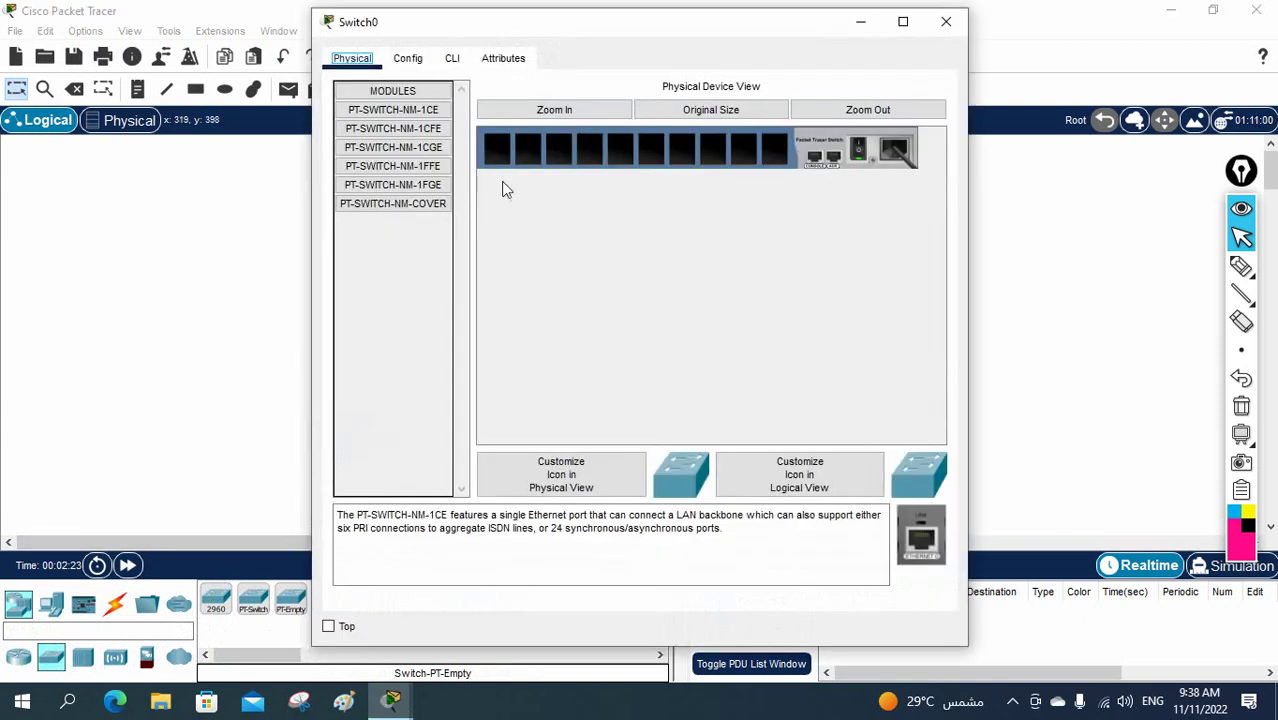
left_click_drag(392, 166, 502, 157)
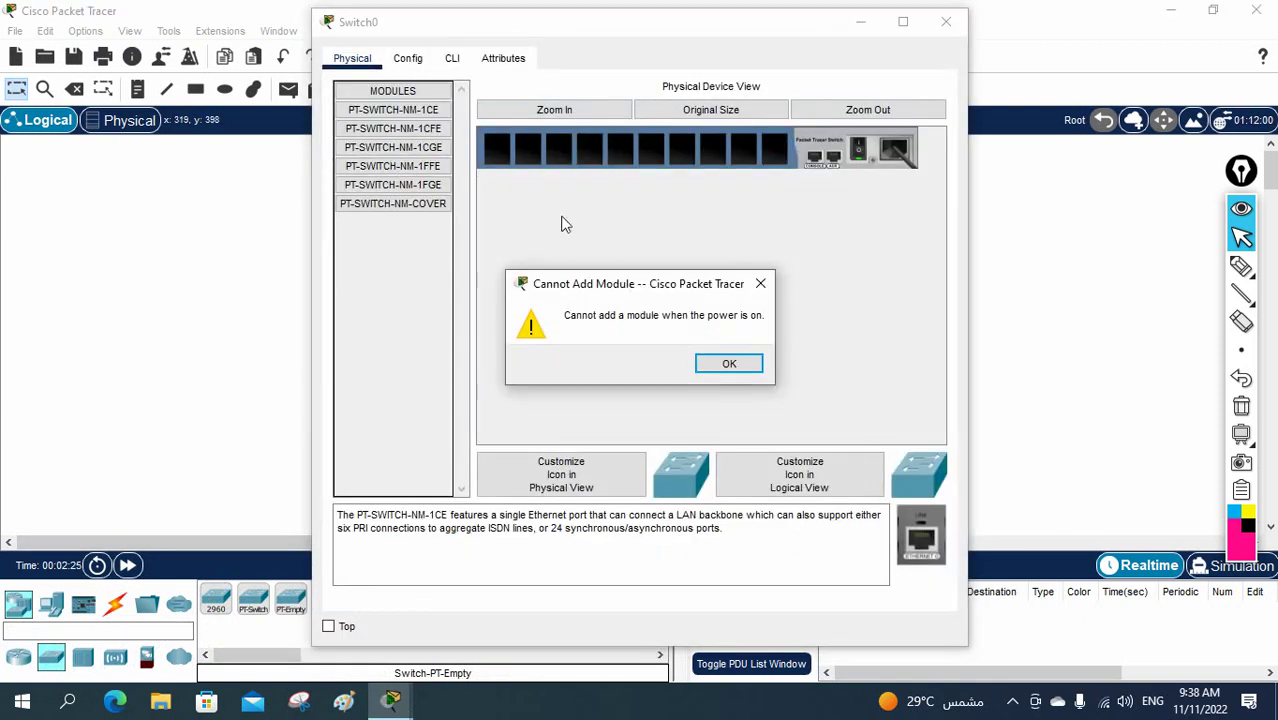
left_click(724, 363)
left_click(862, 156)
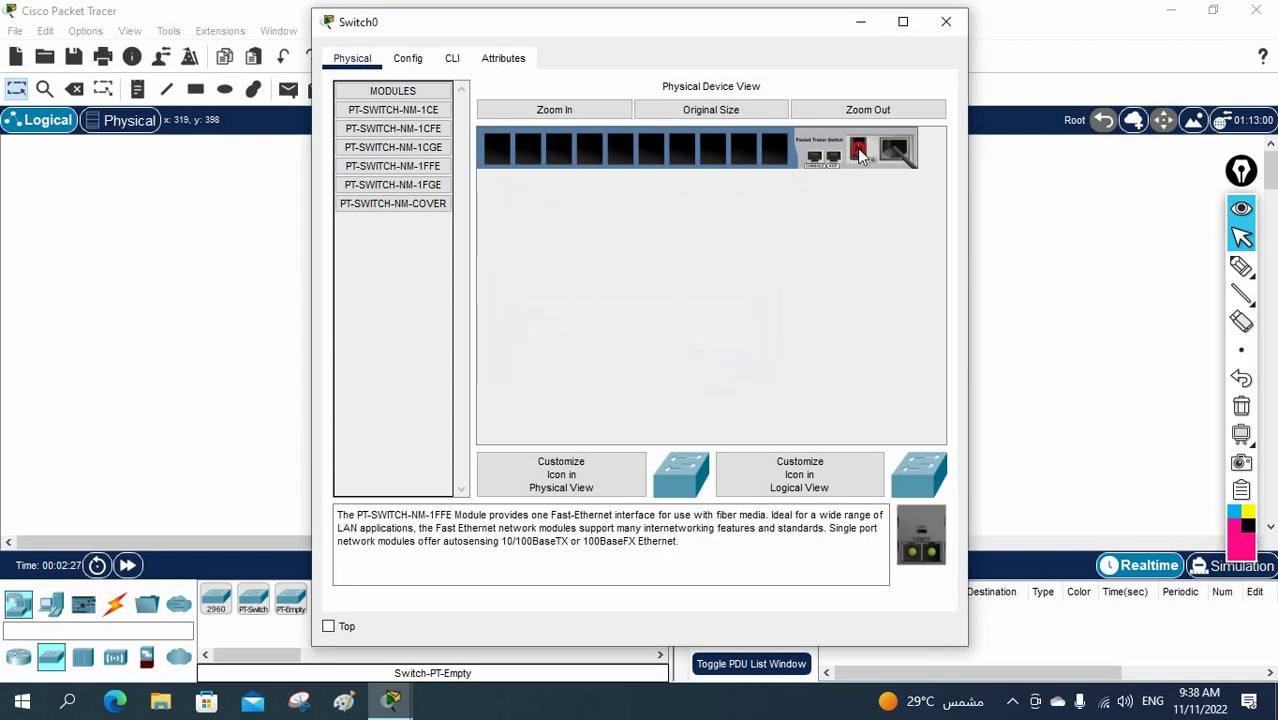
left_click_drag(392, 166, 500, 160)
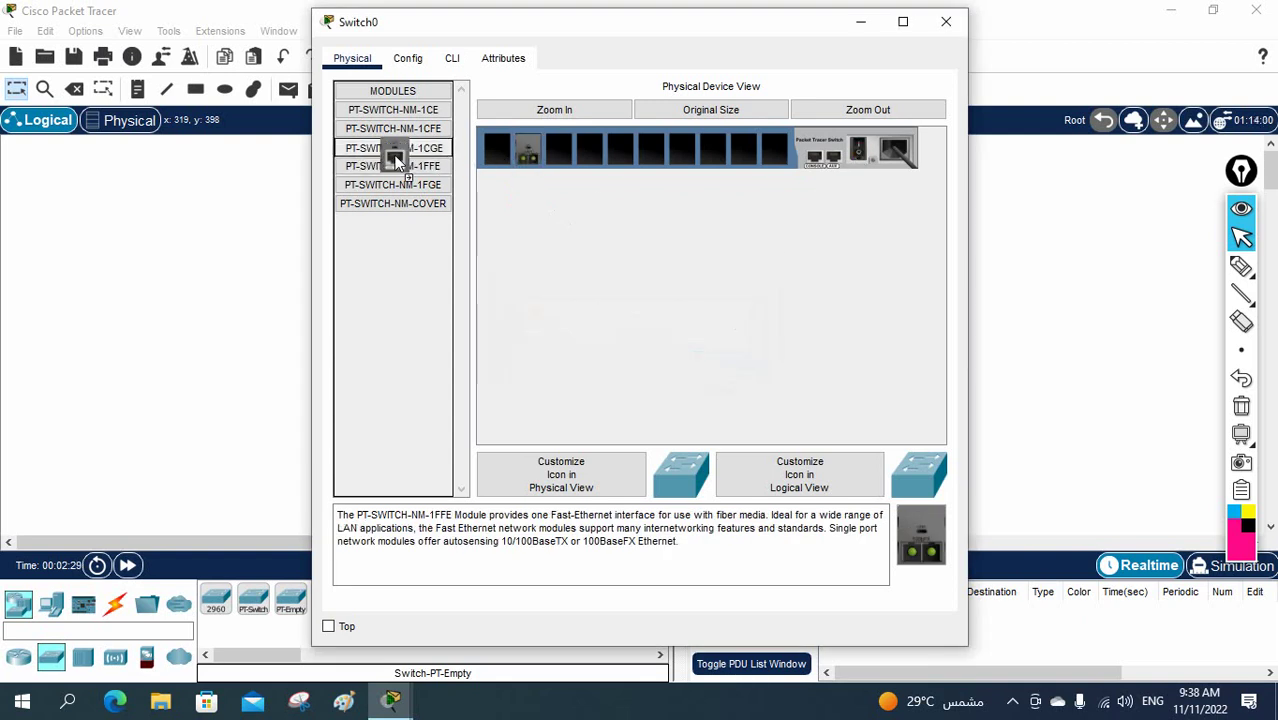
left_click_drag(393, 147, 620, 158)
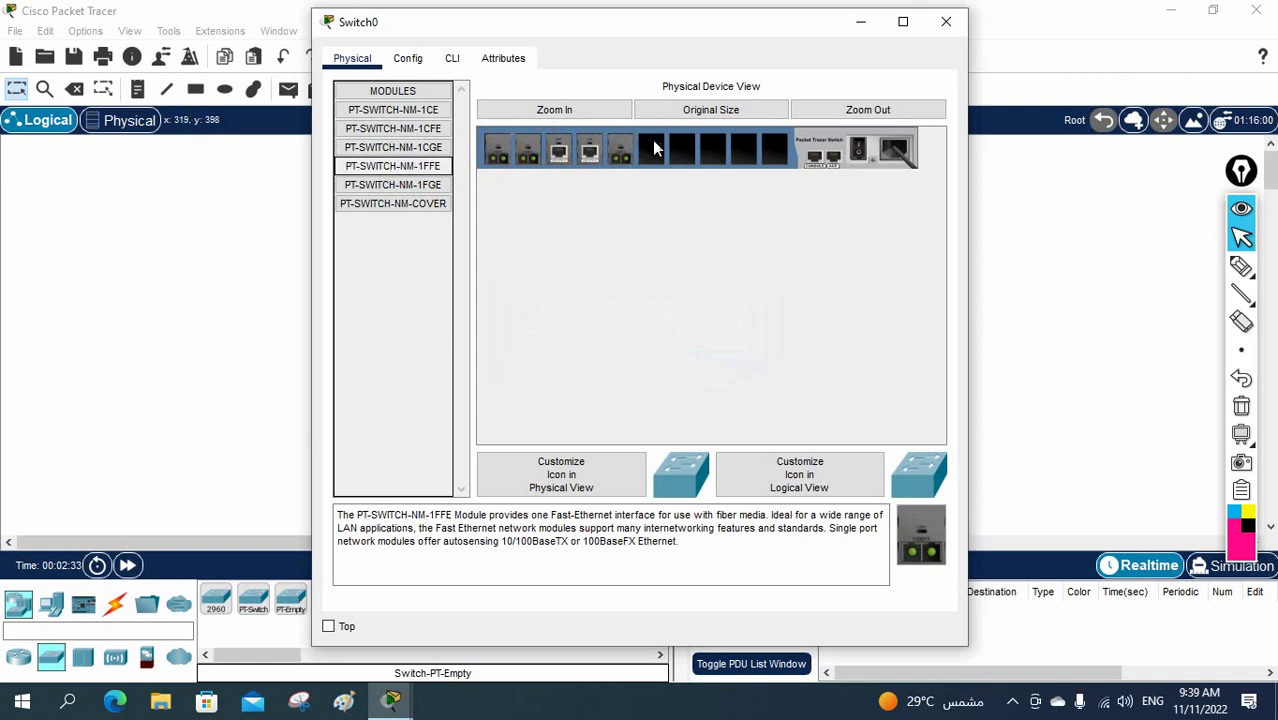
left_click(946, 21)
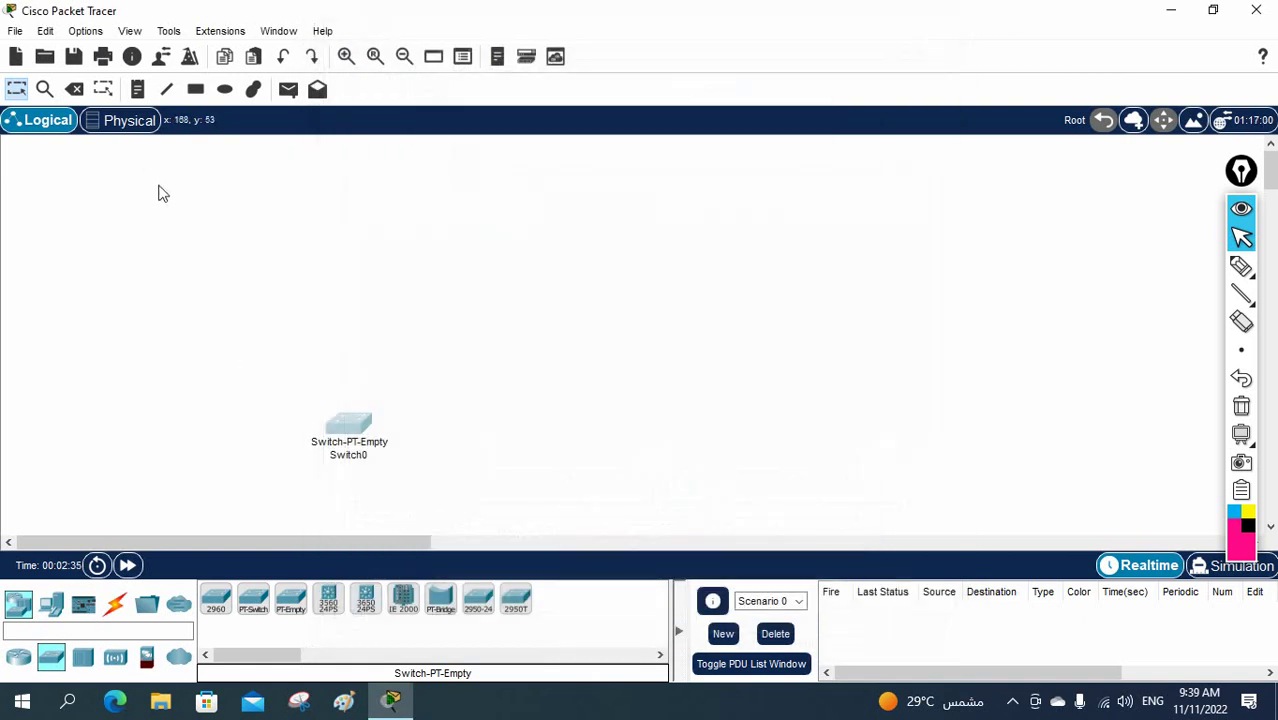
Step: Delete the PT-Empty switch from the workspace and return to selection mode
left_click(74, 90)
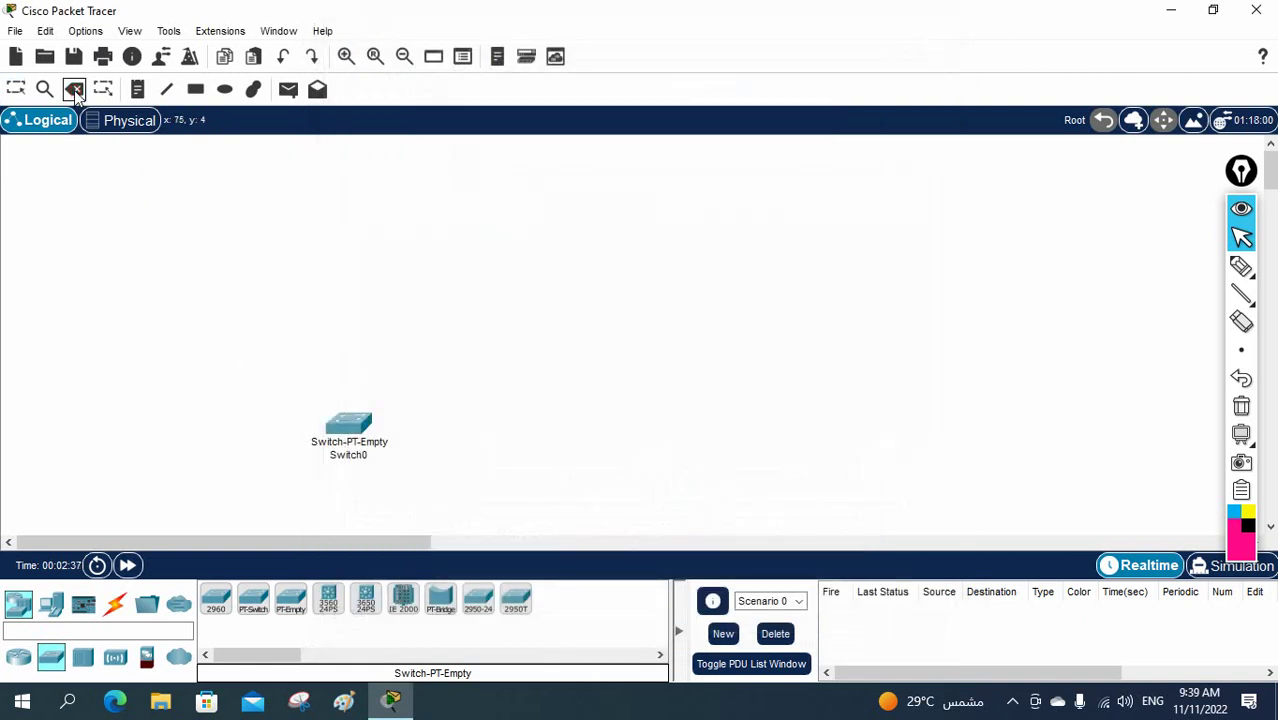
left_click(350, 424)
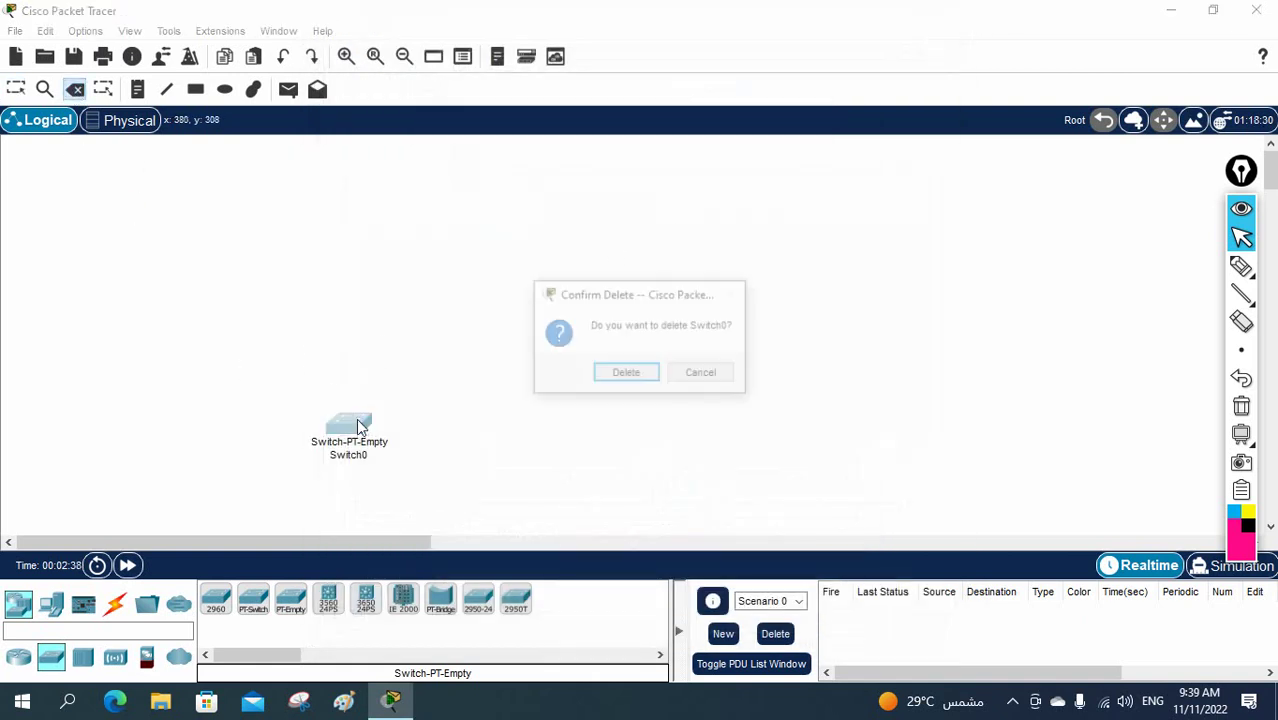
left_click(613, 372)
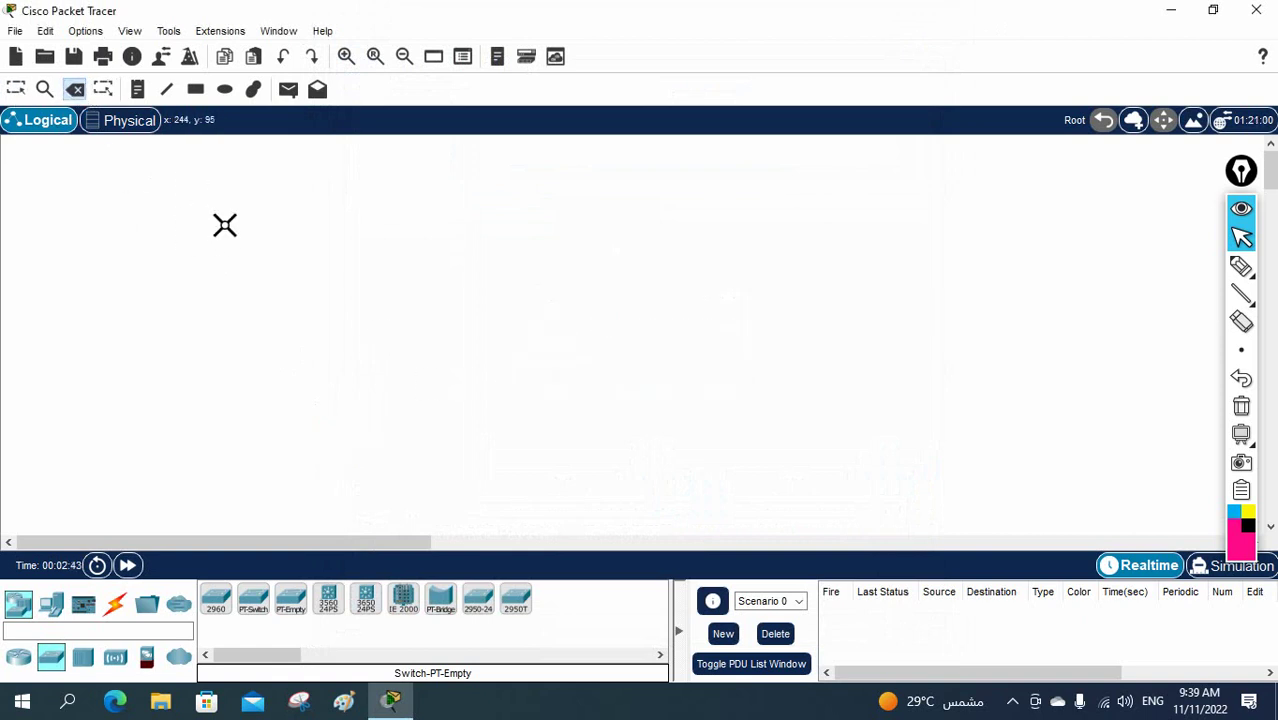
left_click(15, 89)
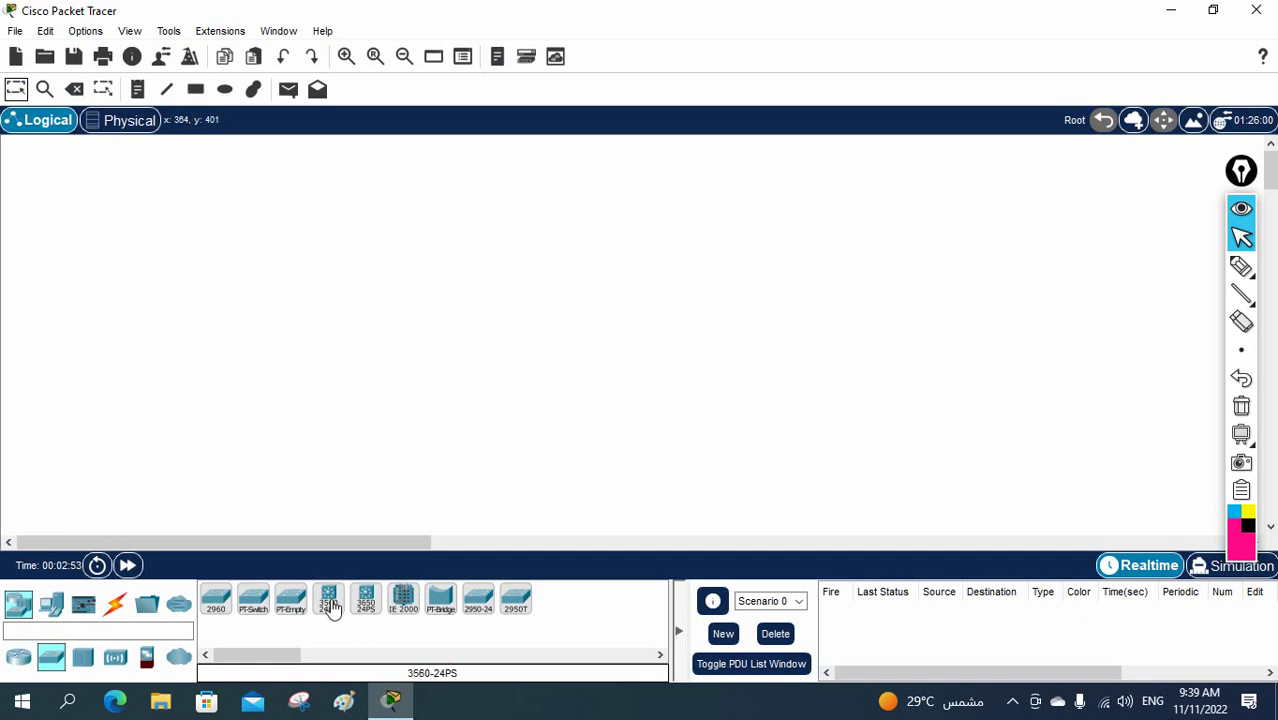
Step: Place a 2960 switch near the upper middle of the workspace and a laptop beside it
left_click(216, 603)
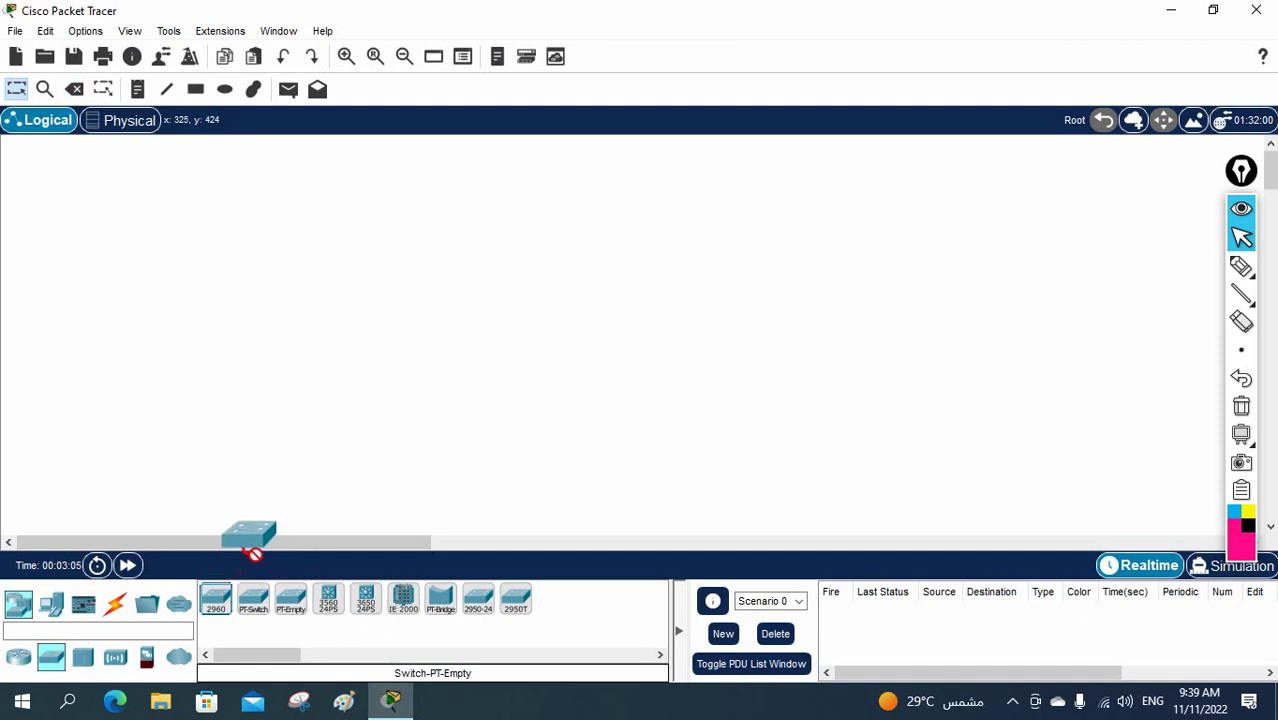
left_click(437, 325)
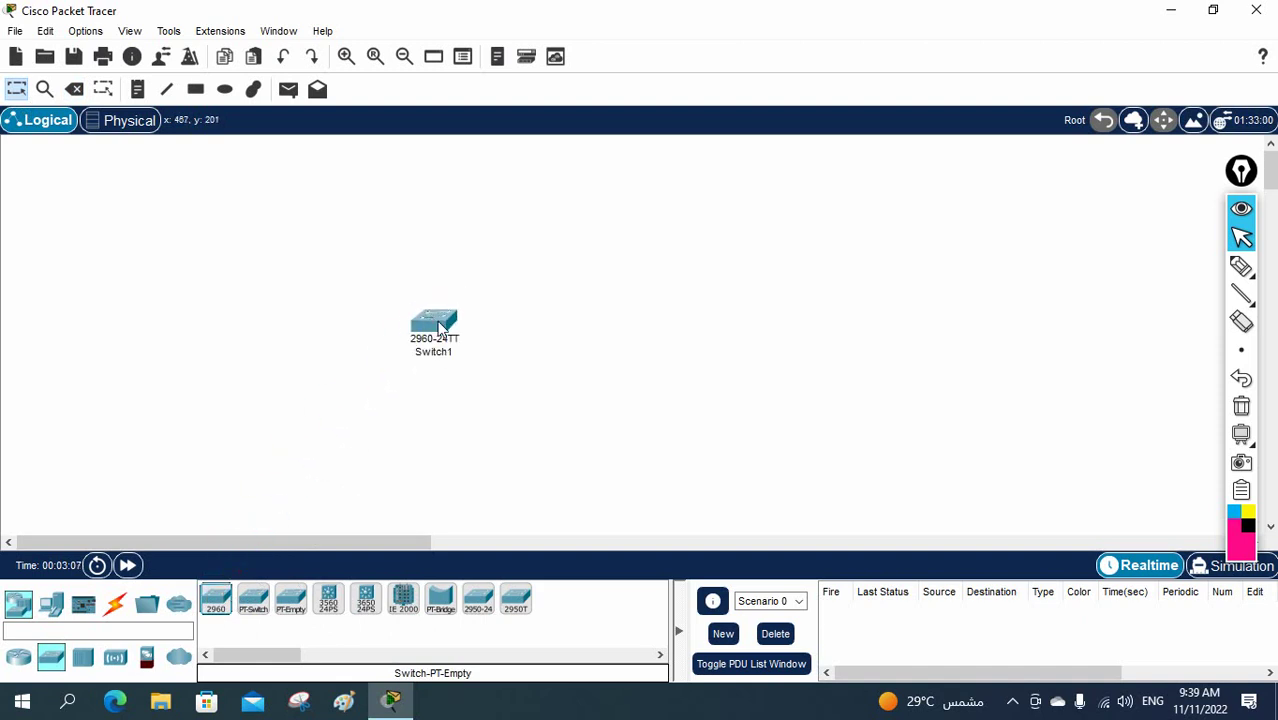
left_click_drag(437, 318, 490, 257)
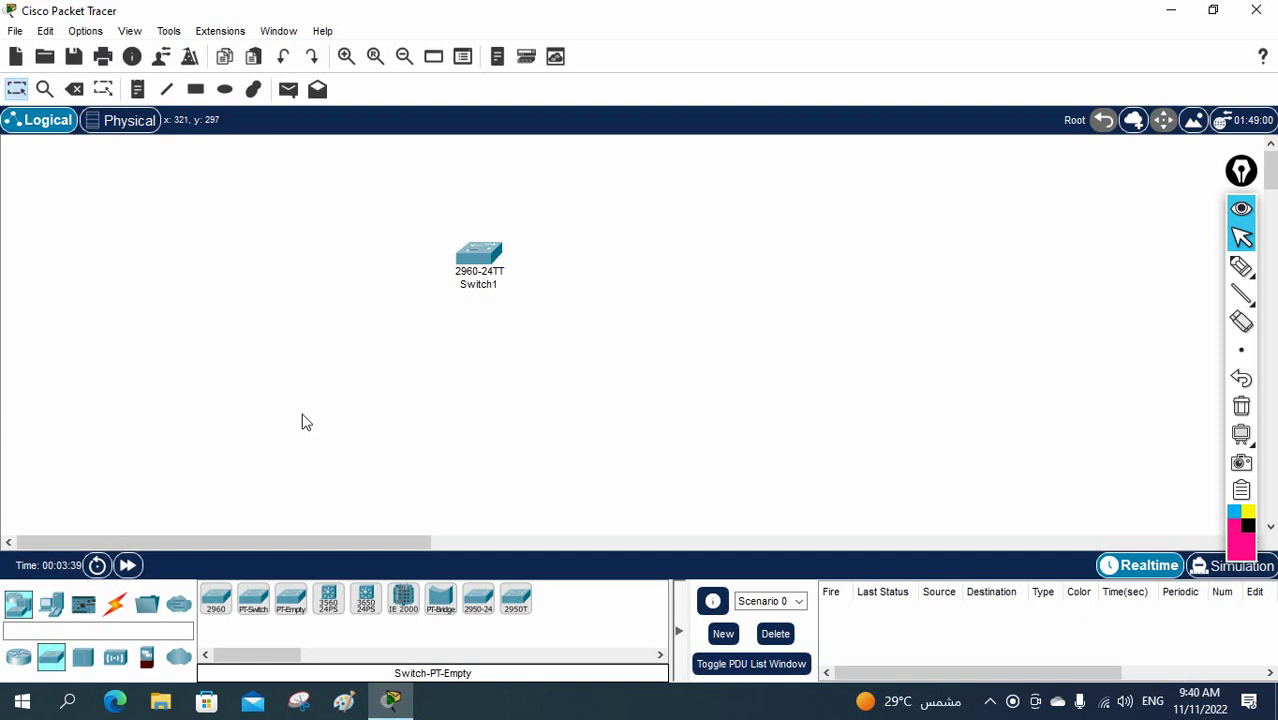
left_click(55, 612)
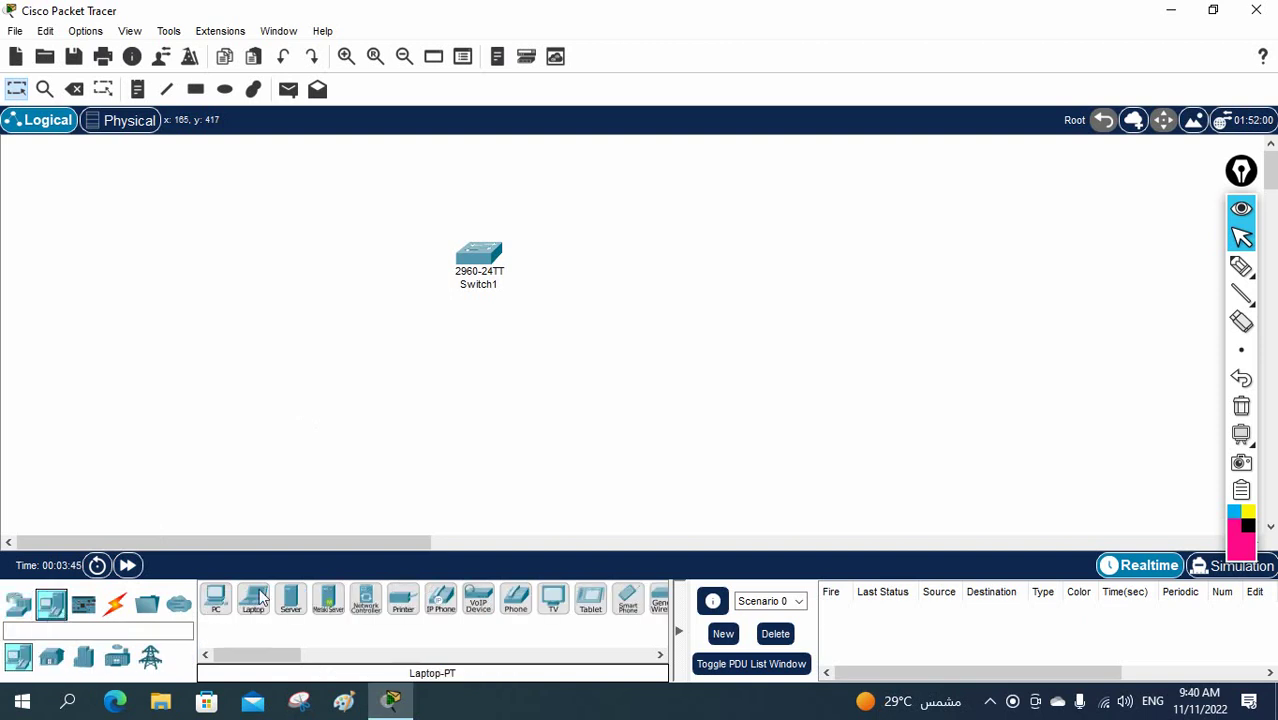
left_click_drag(255, 603, 294, 315)
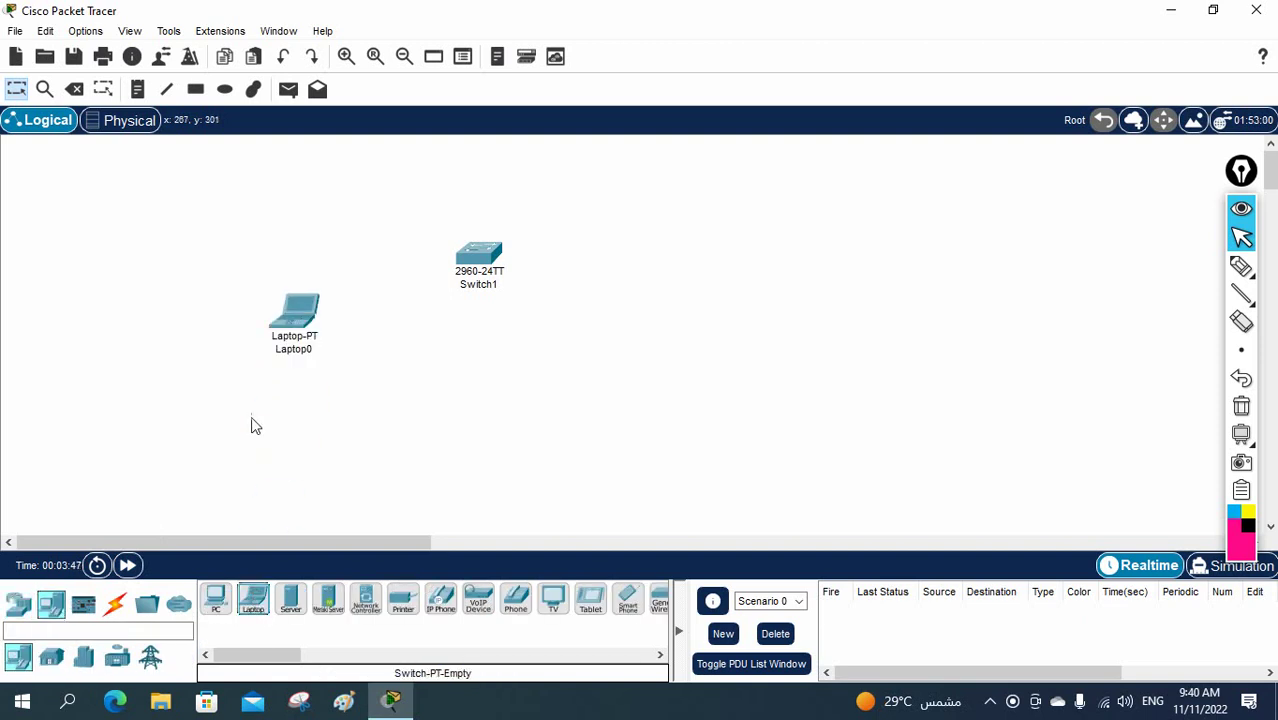
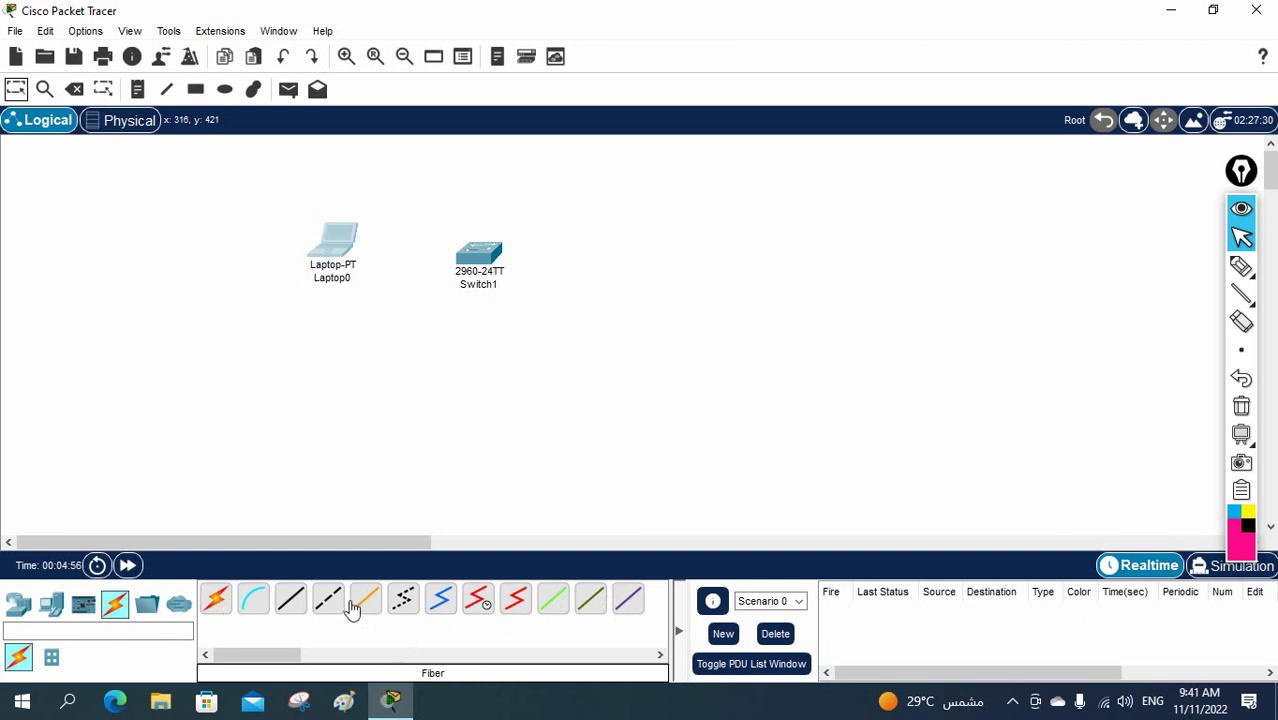
Step: Connect the laptop's RS 232 port to the 2960 switch's Console port with a console cable, and move the switch slightly away from the laptop
left_click(254, 603)
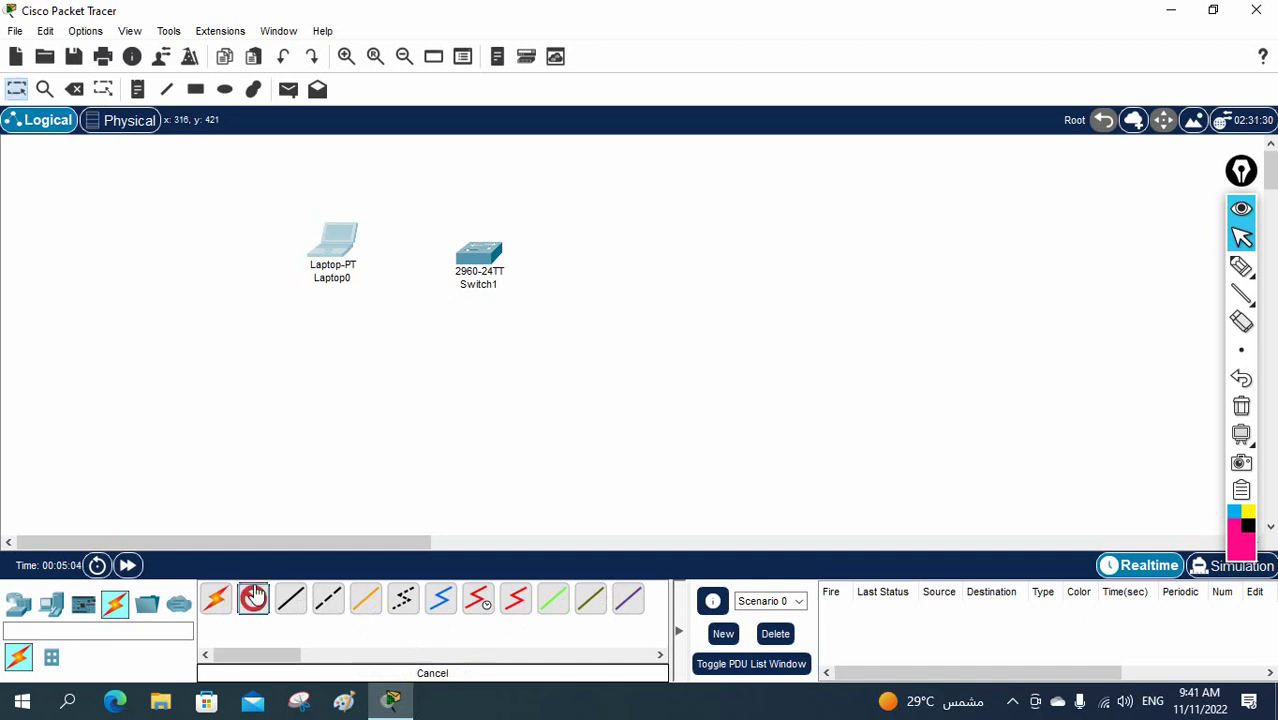
left_click(342, 248)
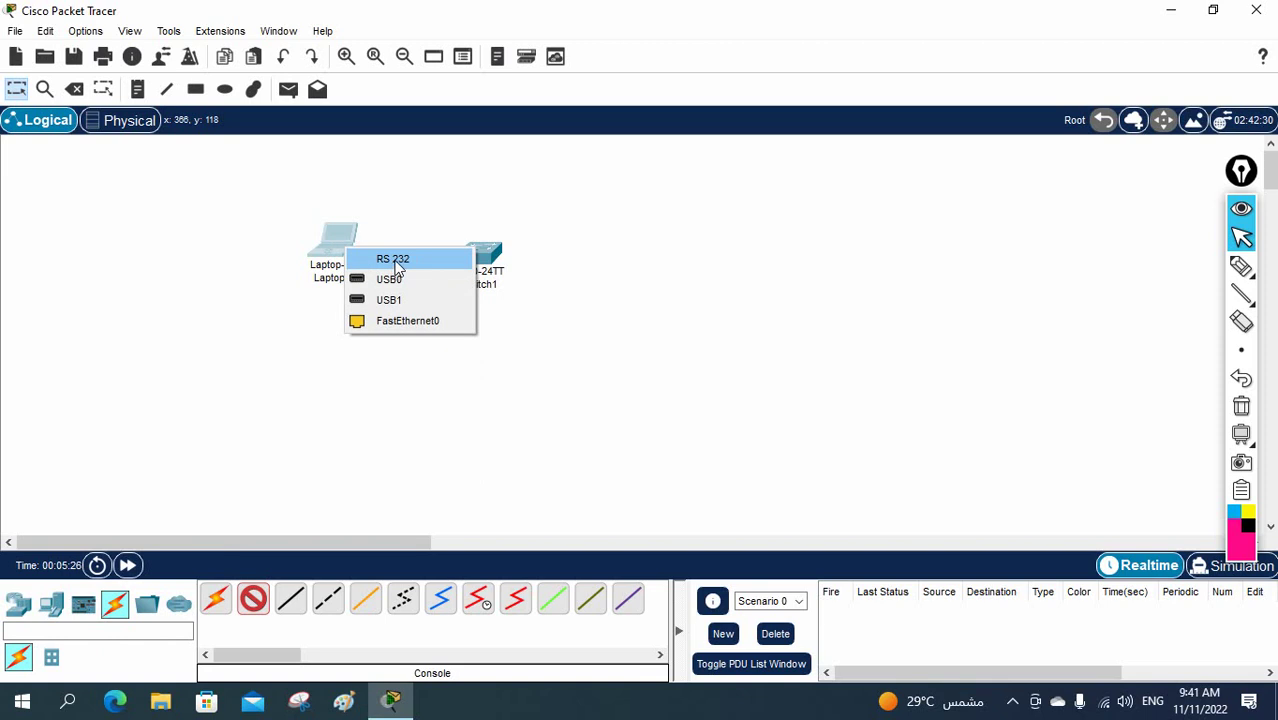
left_click(393, 260)
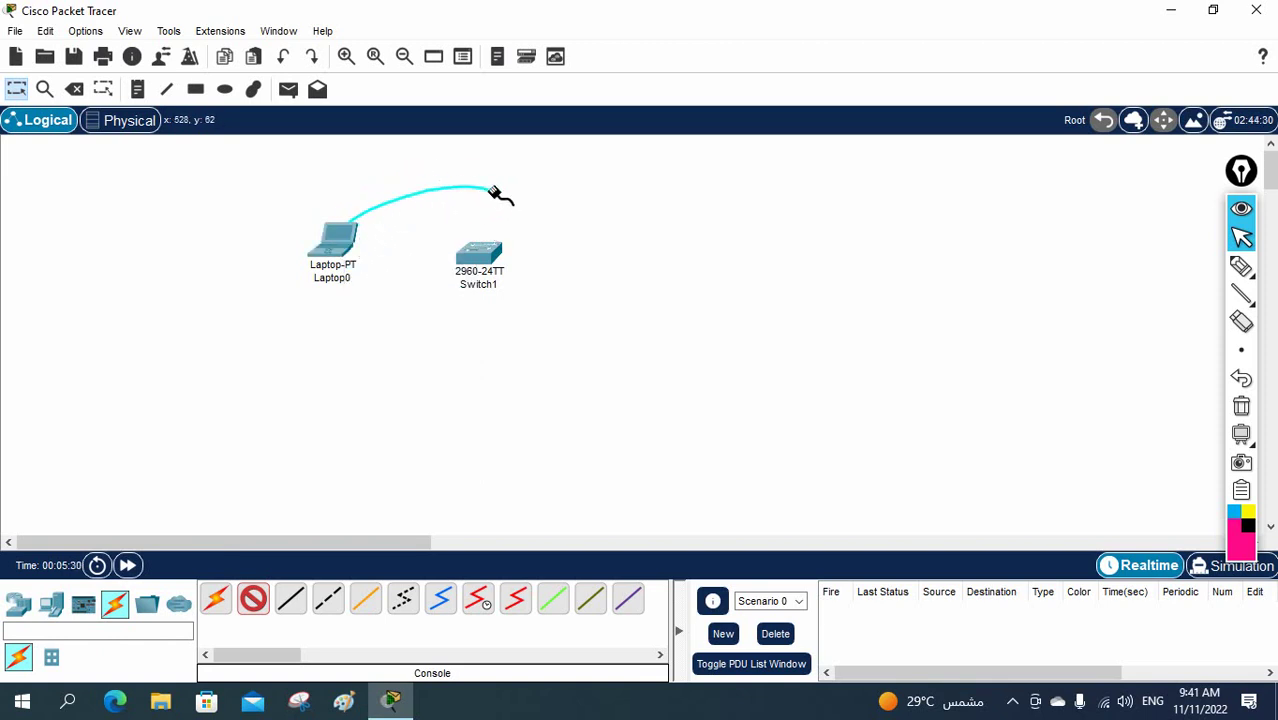
left_click(489, 257)
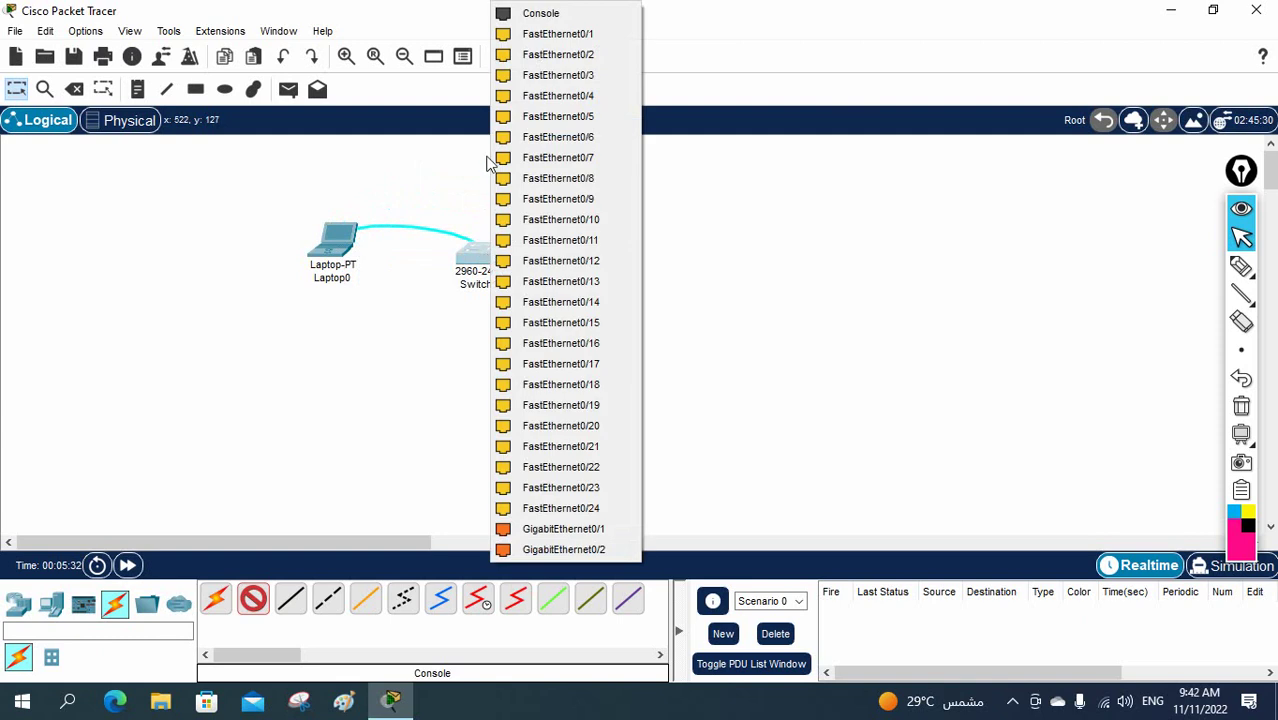
left_click(541, 15)
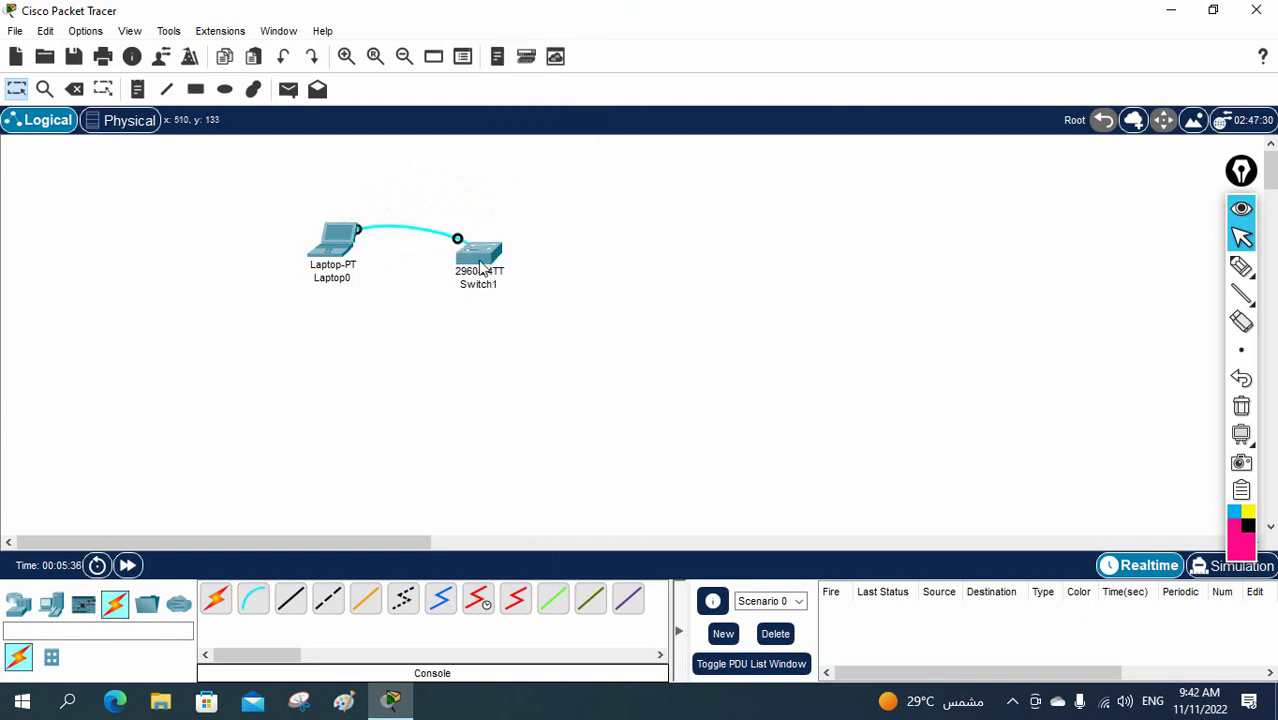
left_click_drag(481, 268, 523, 236)
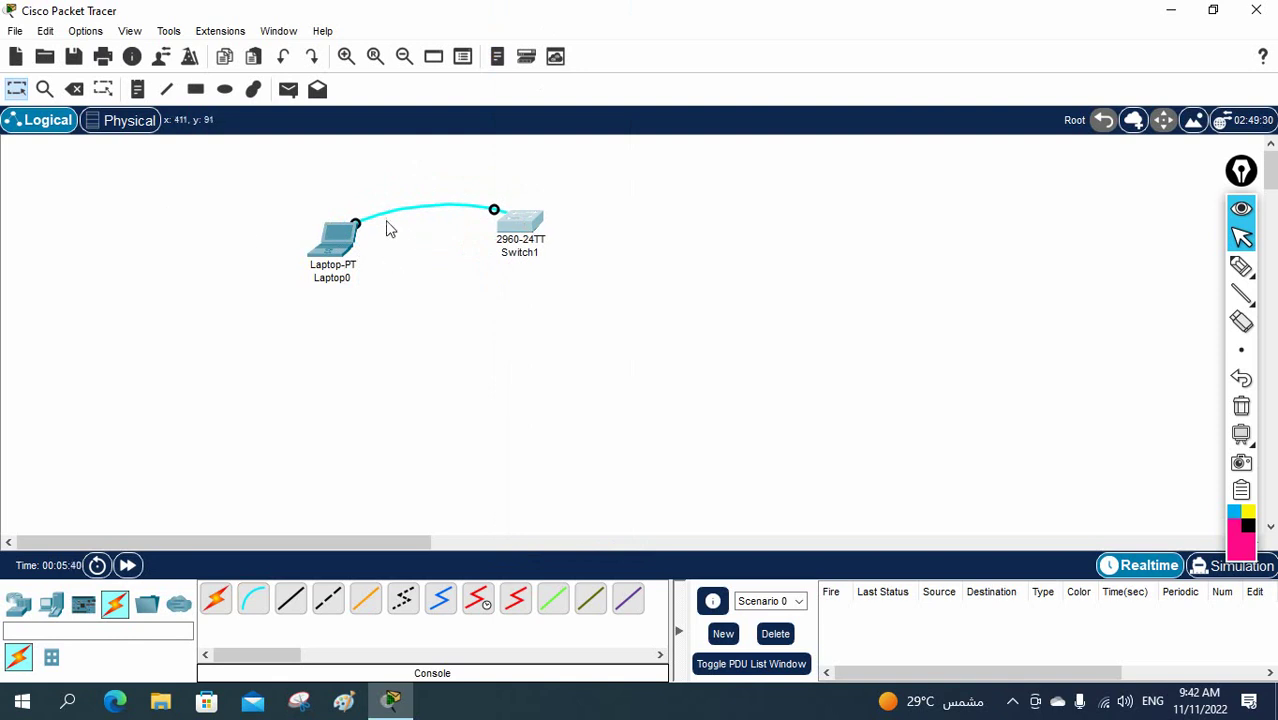
Step: Open the Main Wiring Closet of Home City's Corporate Office in the physical workspace
left_click(122, 128)
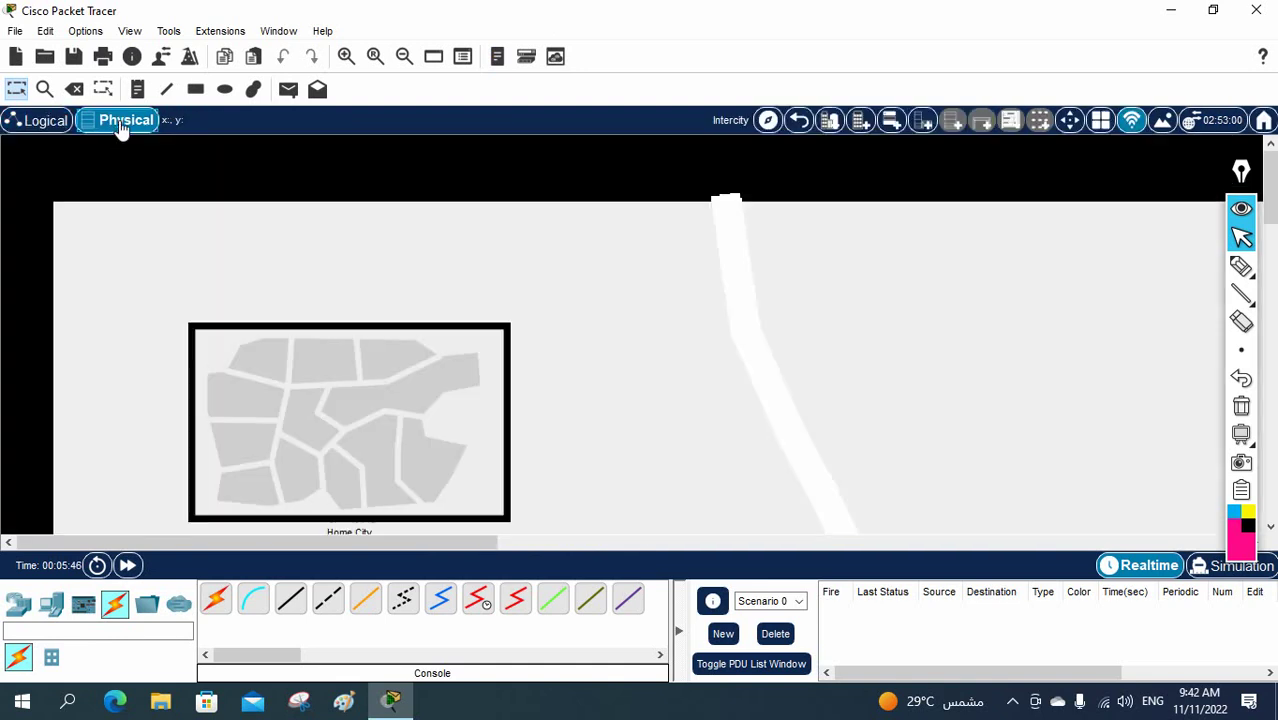
left_click(339, 428)
left_click(314, 335)
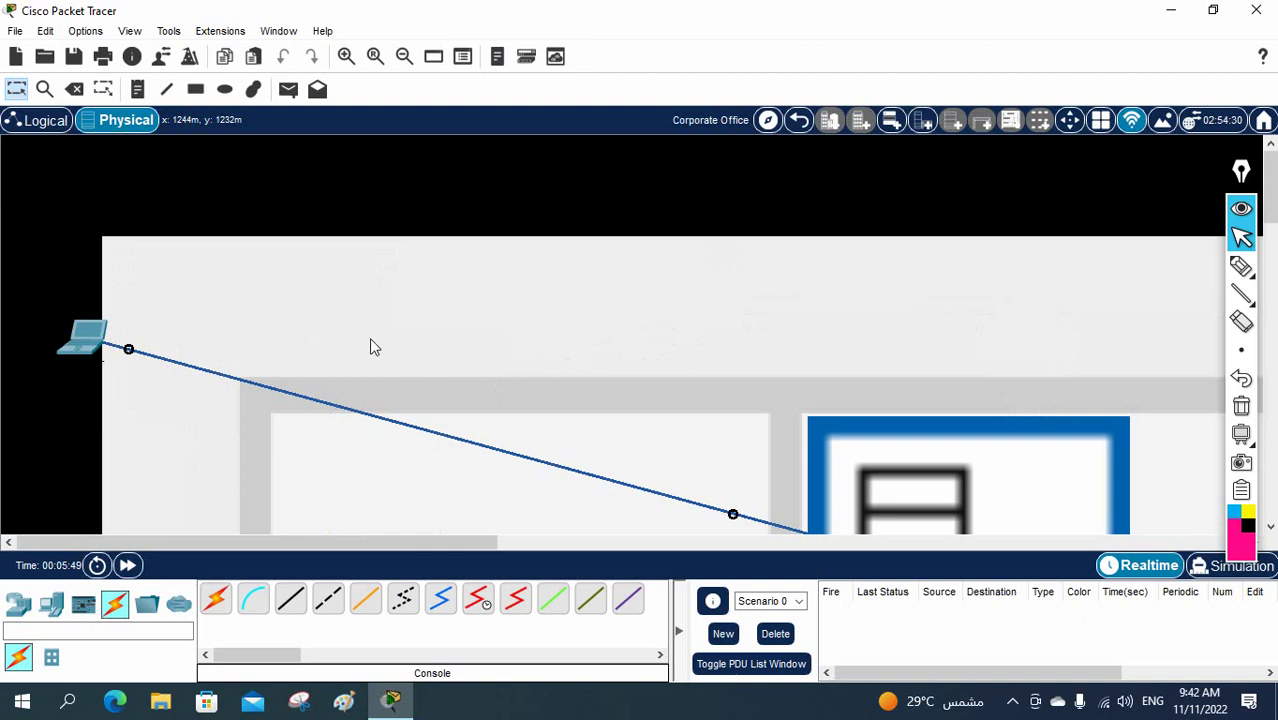
left_click(922, 440)
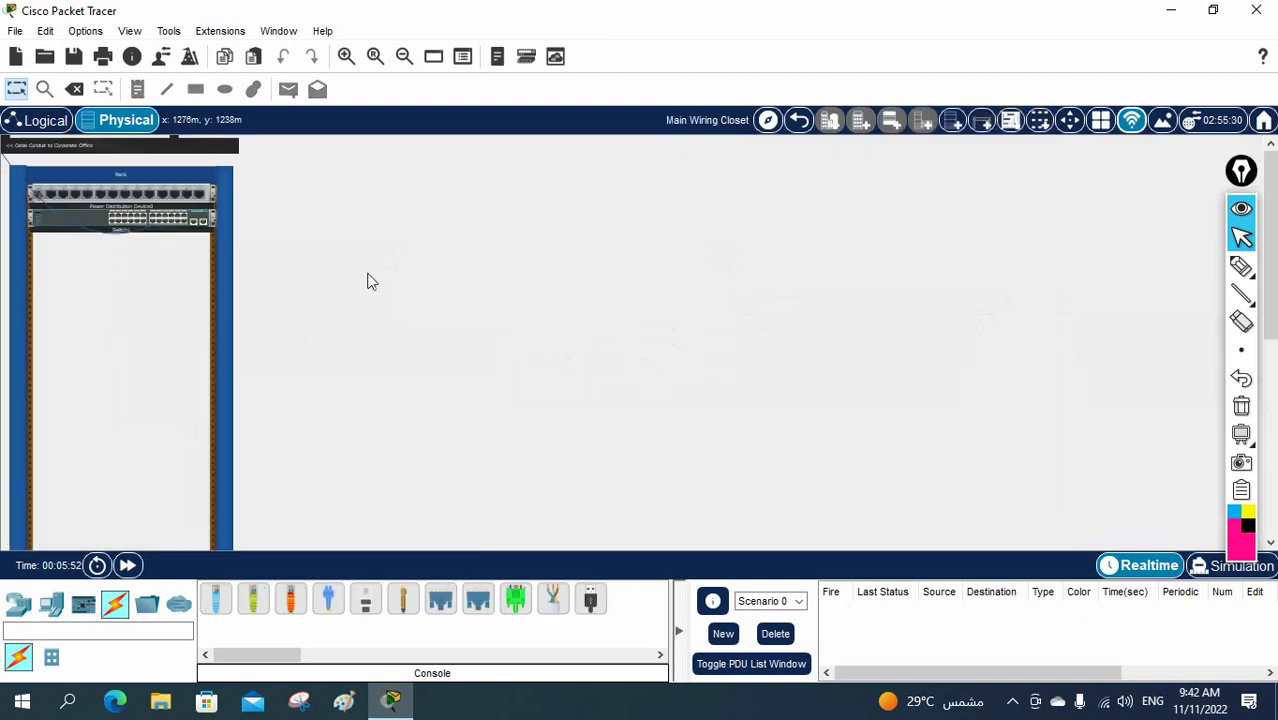
Step: Examine the ports and console cable of the rack-mounted 2960 switch up close
left_click(346, 56)
left_click(346, 56)
left_click(346, 56)
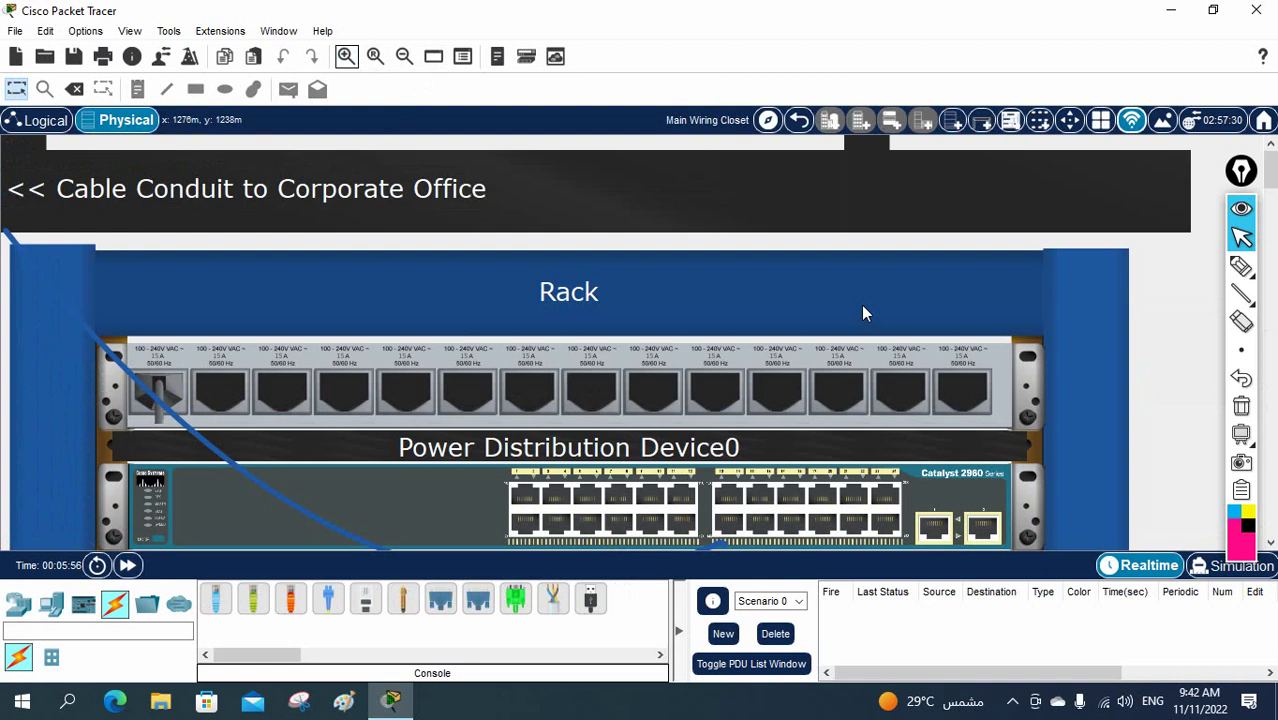
scroll(870, 350, "down", 5)
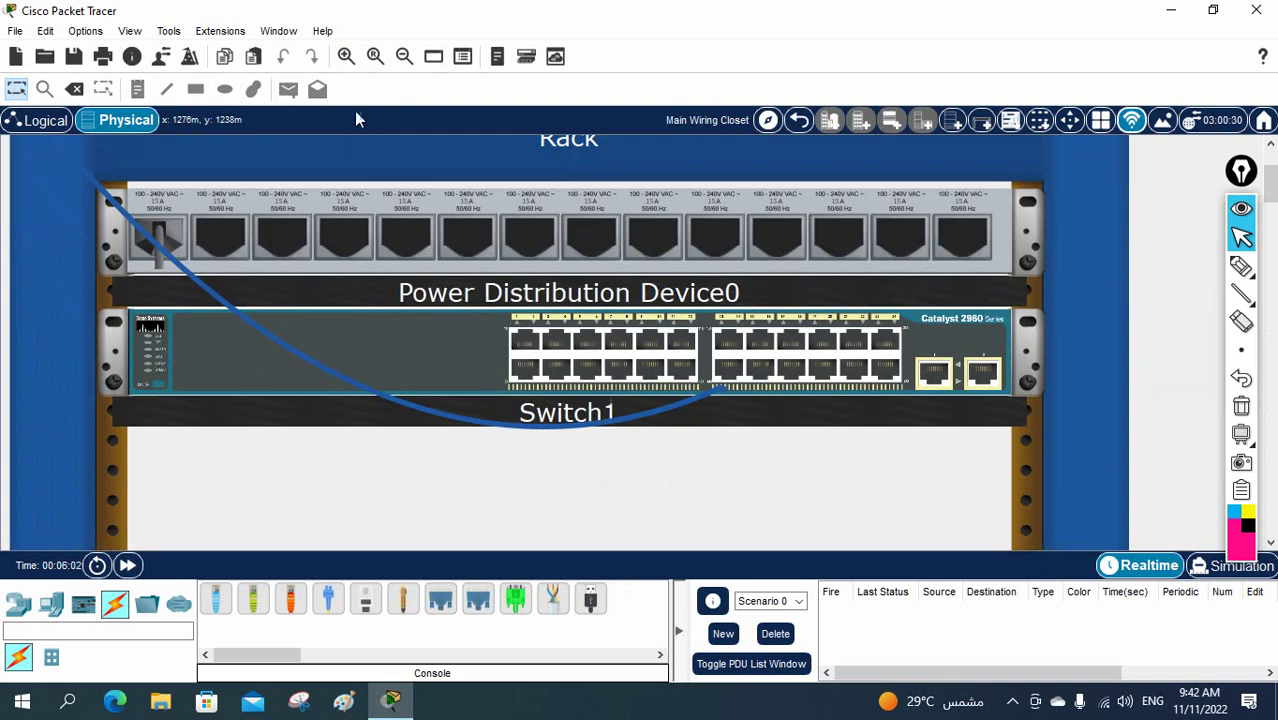
left_click(346, 56)
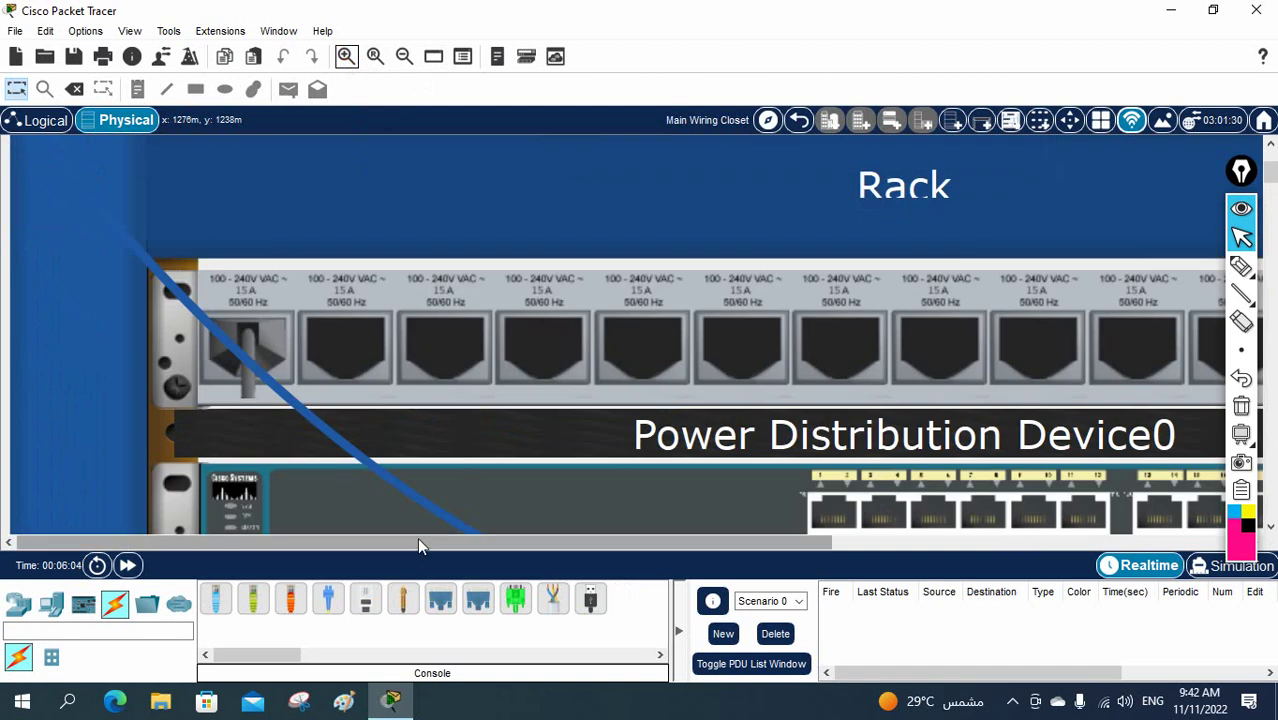
left_click_drag(417, 540, 622, 505)
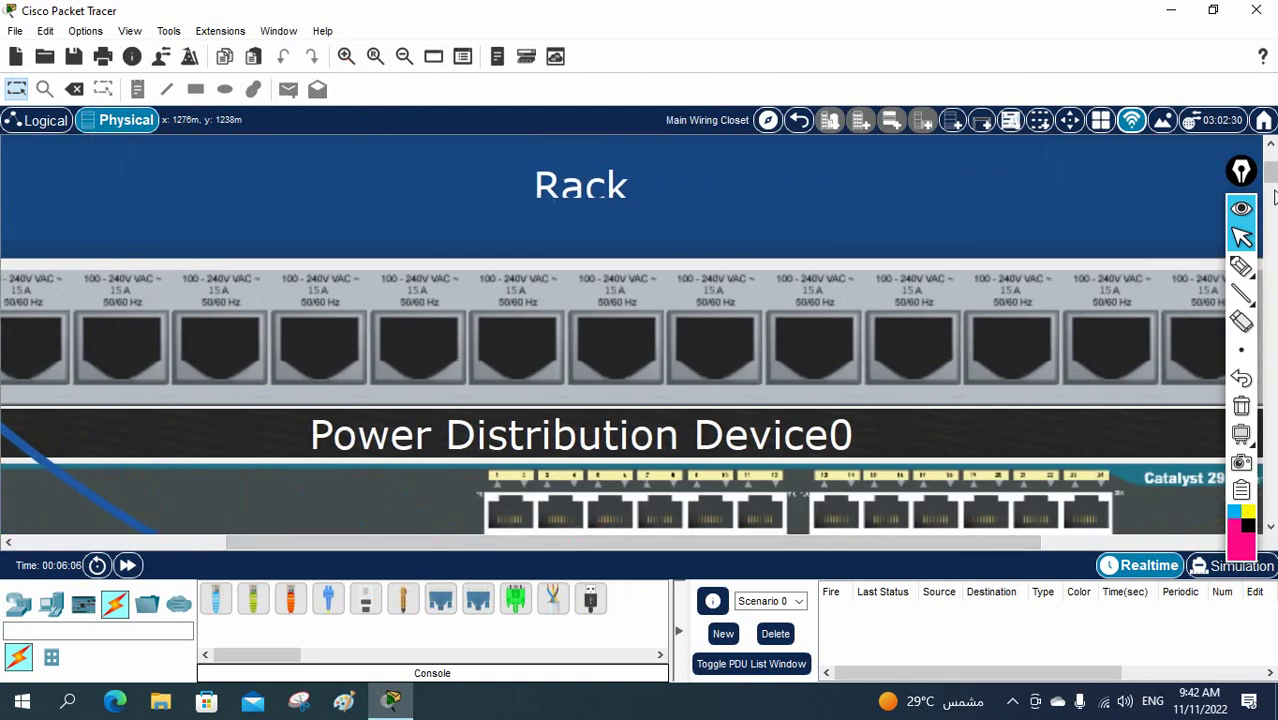
left_click_drag(1271, 185, 1271, 200)
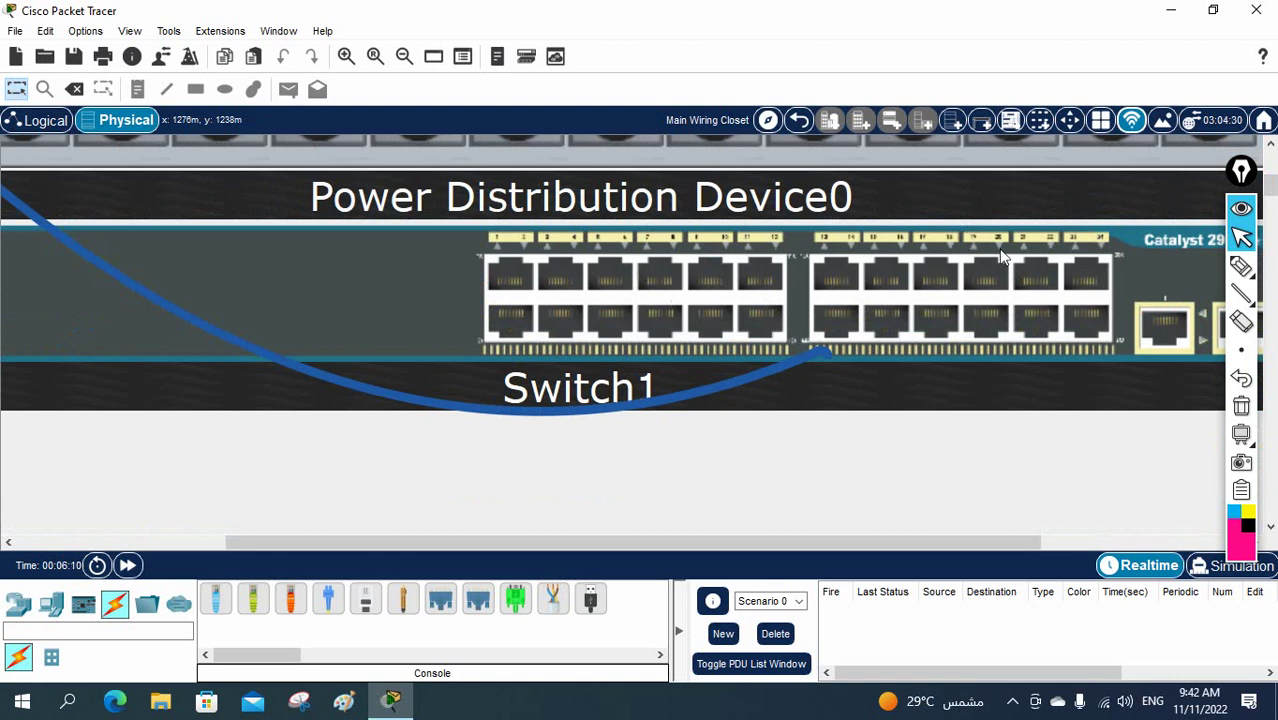
Step: Examine the rack-mounted 2960 switch from end to end and the power distribution device above it
left_click_drag(616, 542, 727, 534)
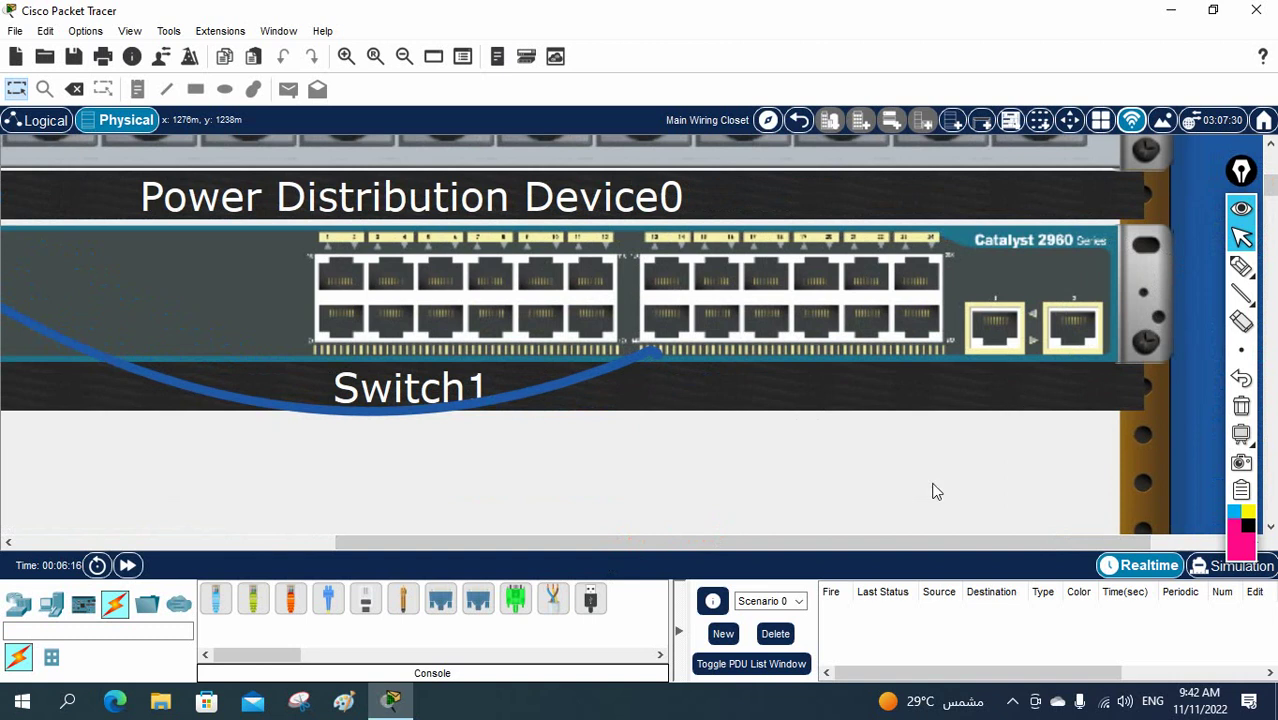
left_click_drag(845, 539, 571, 534)
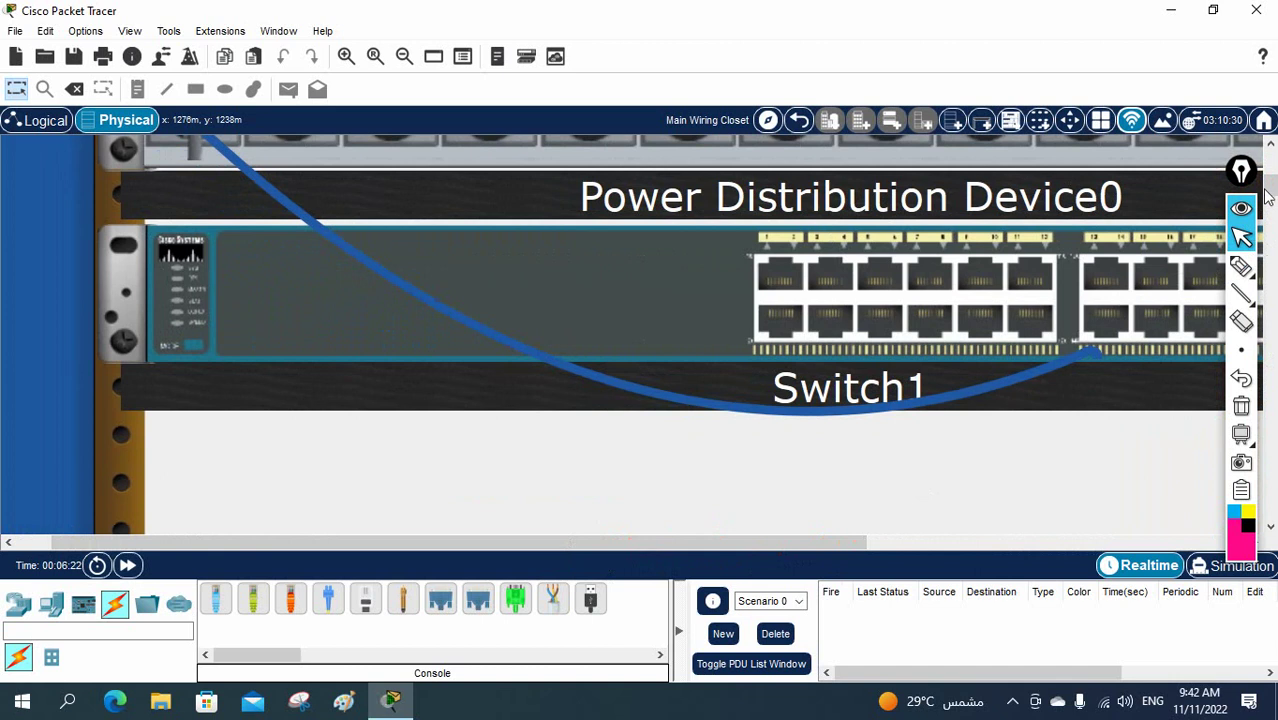
left_click_drag(1267, 197, 1267, 172)
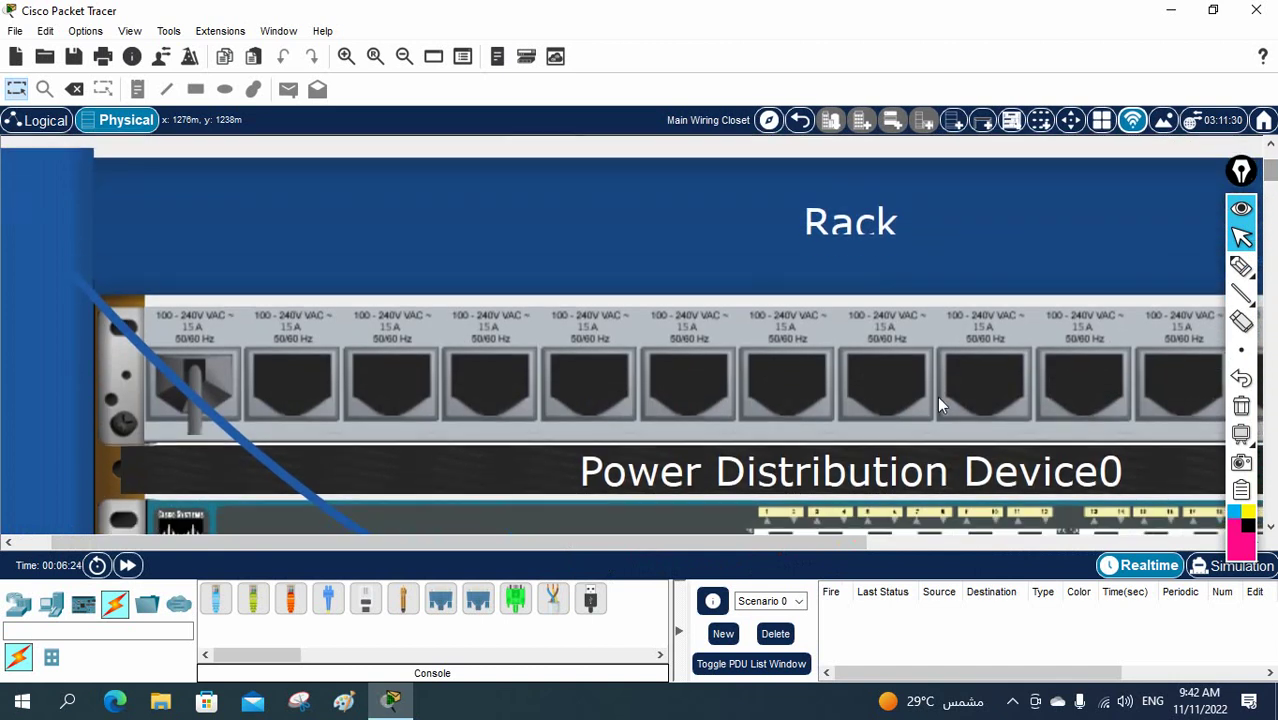
left_click_drag(369, 548, 302, 553)
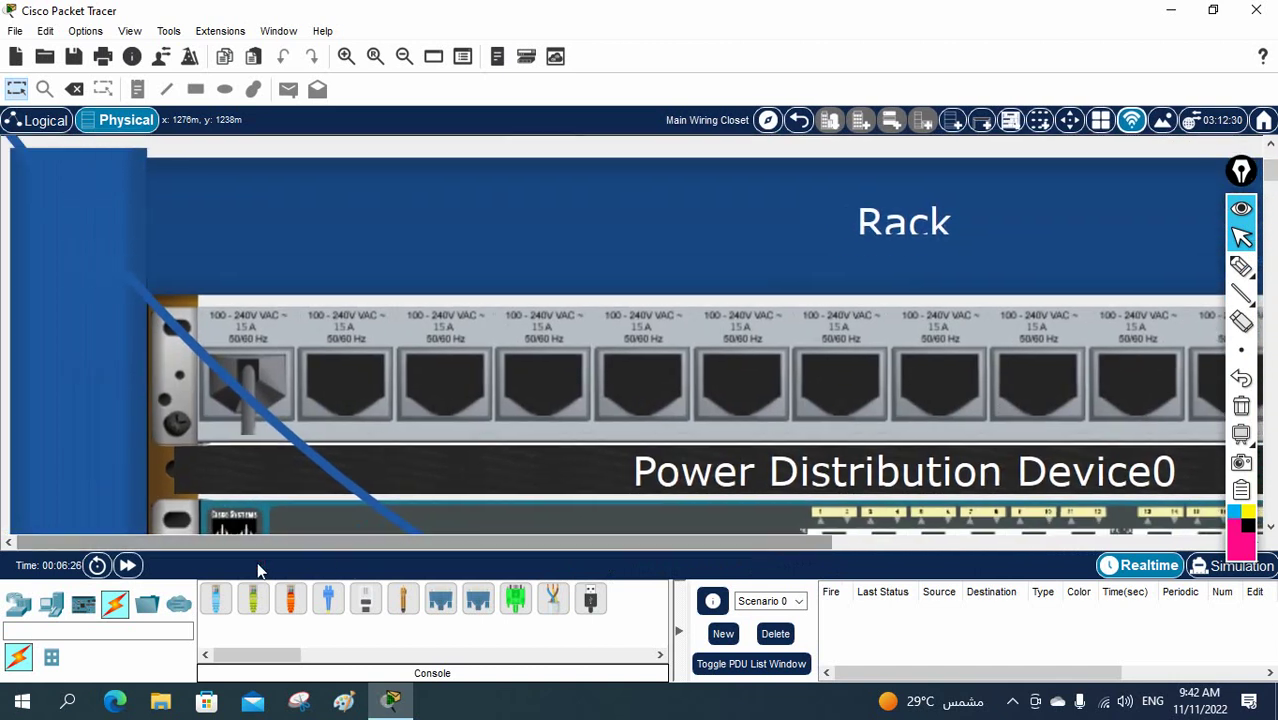
Step: Compare the logical topology with the physical view, and survey both racks of the Main Wiring Closet at full height
left_click(46, 122)
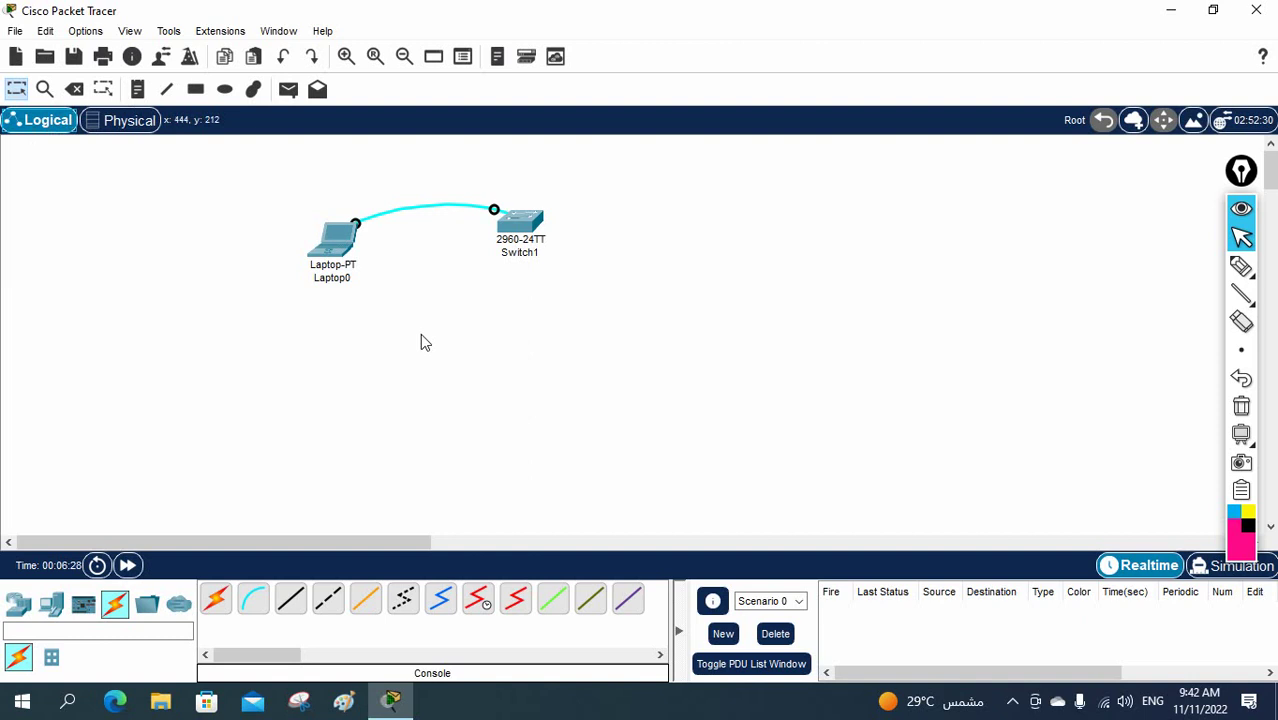
left_click(131, 122)
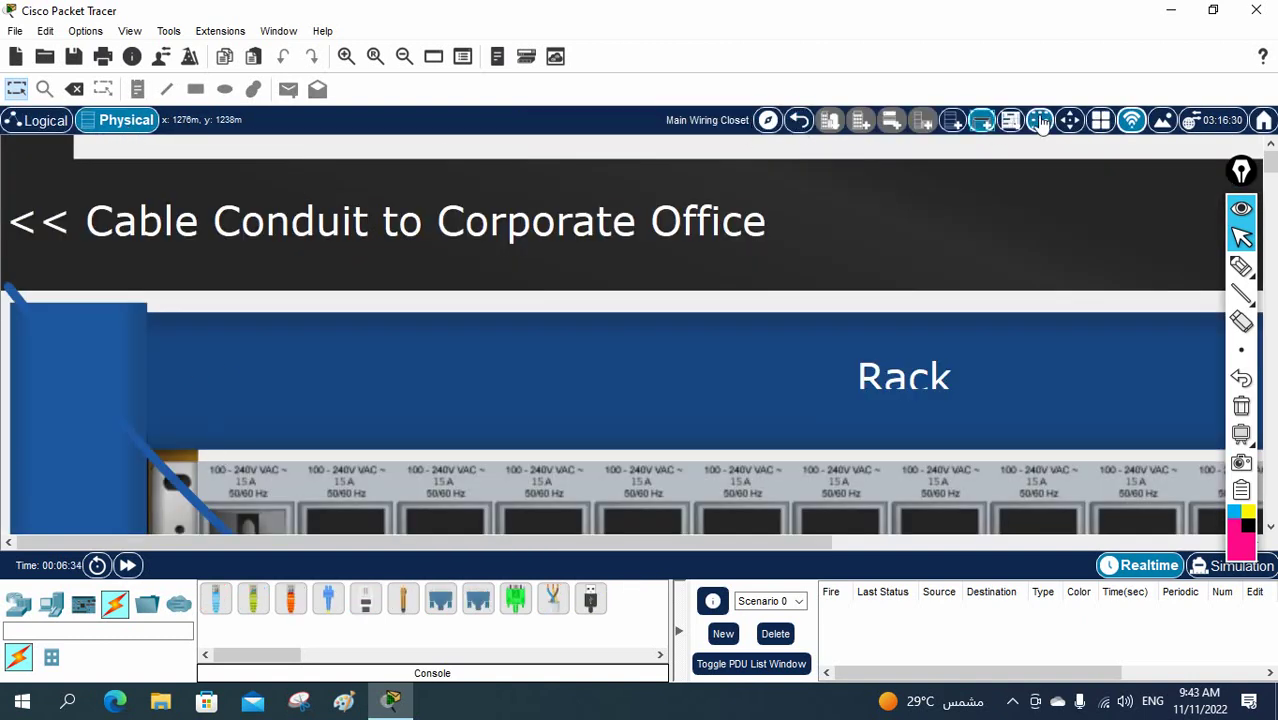
left_click(953, 122)
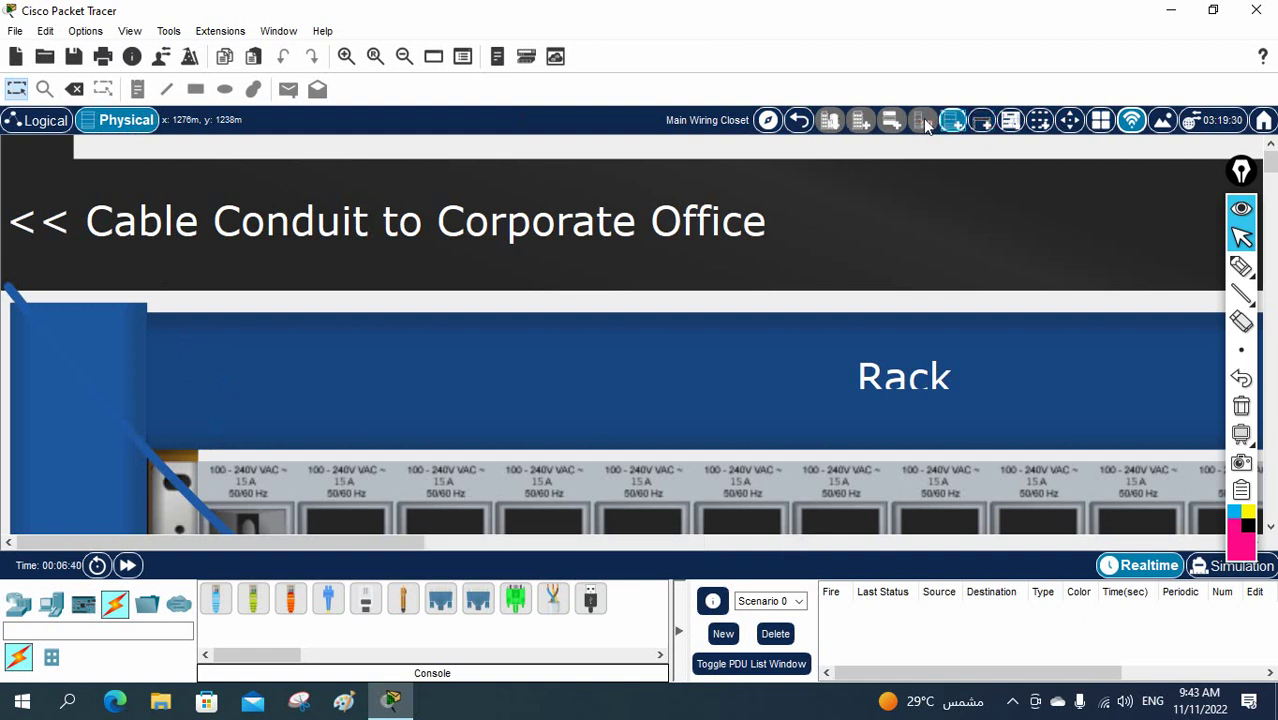
left_click(404, 57)
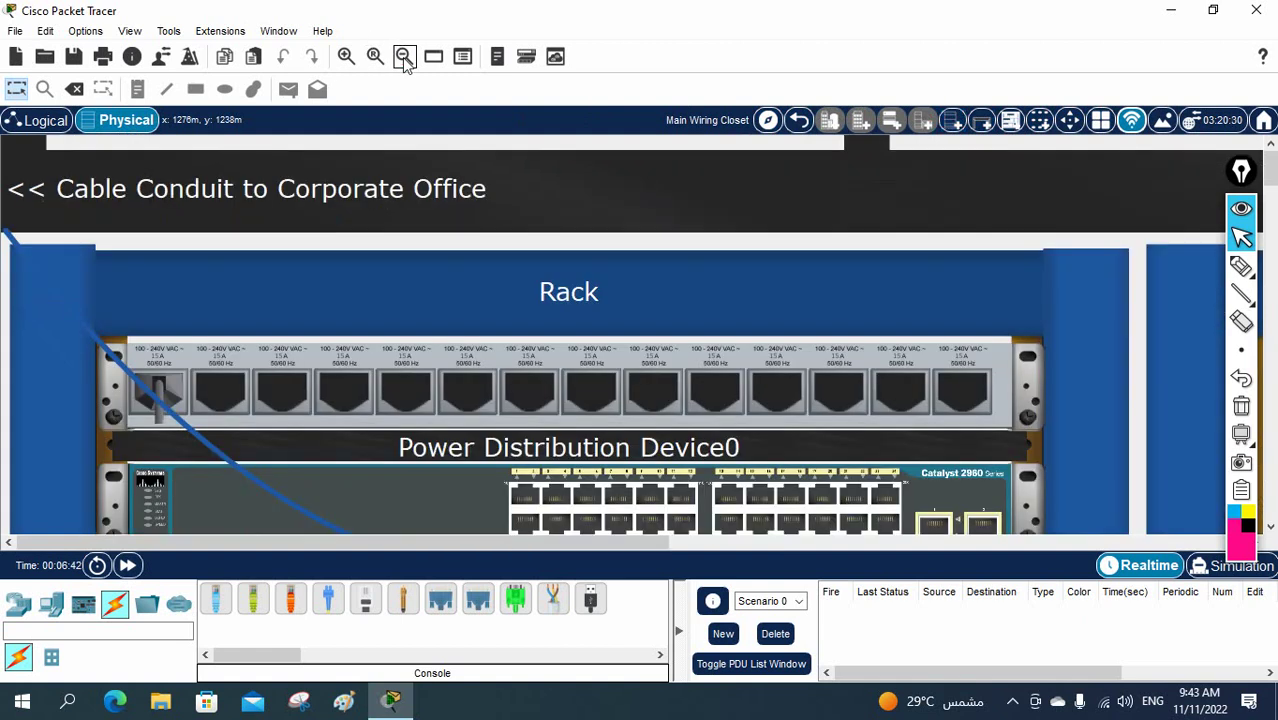
left_click(404, 57)
left_click(404, 57)
left_click(404, 57)
left_click(404, 57)
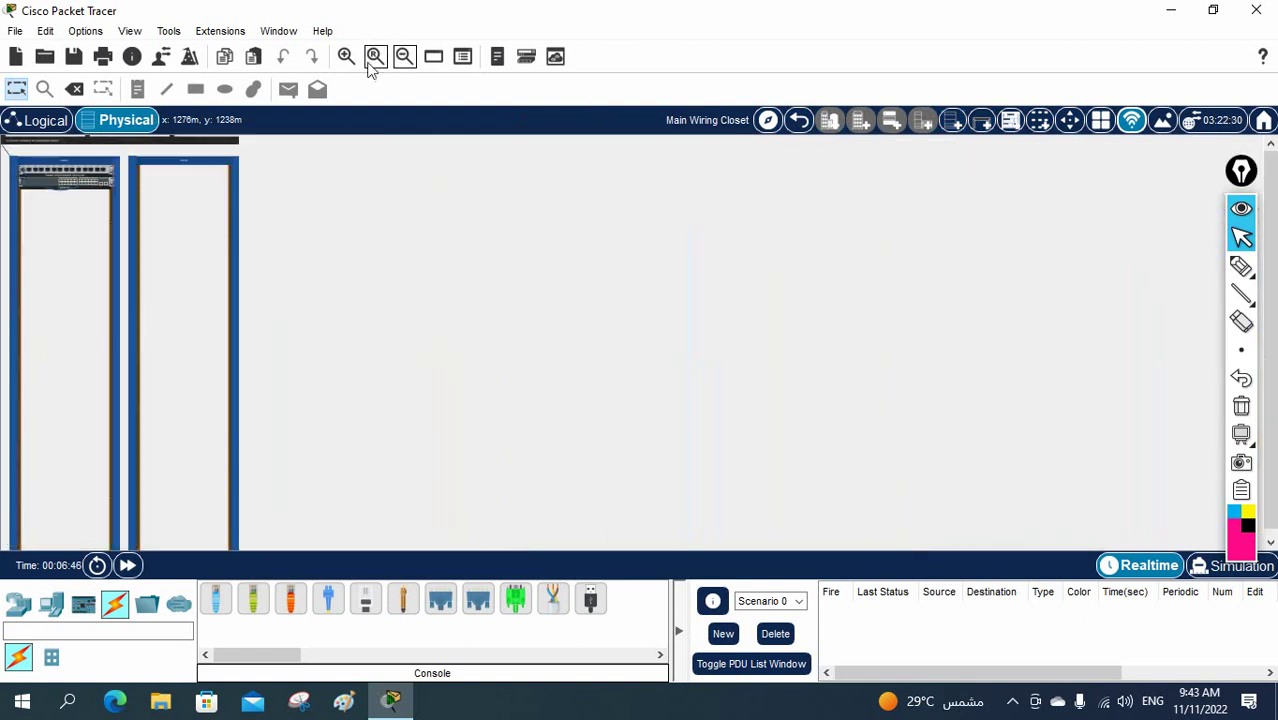
left_click(375, 58)
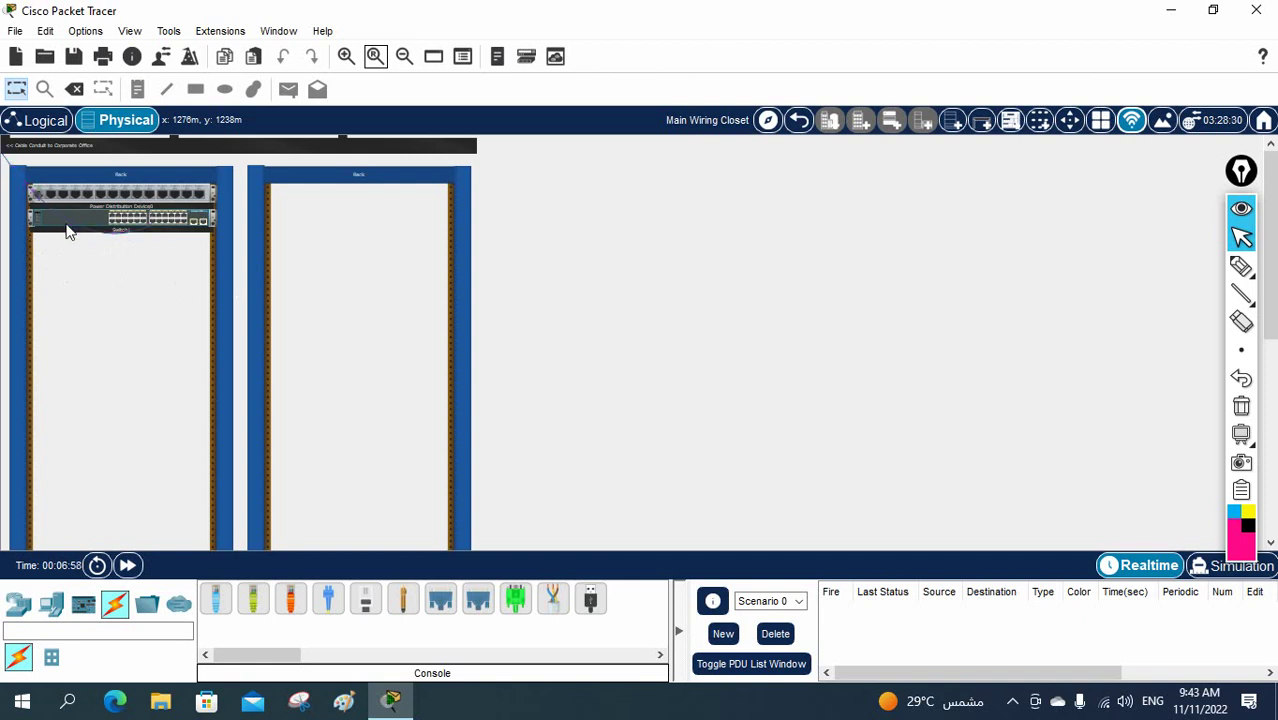
Step: Return to the logical workspace and move the 2960 switch farther away from the laptop
left_click(42, 122)
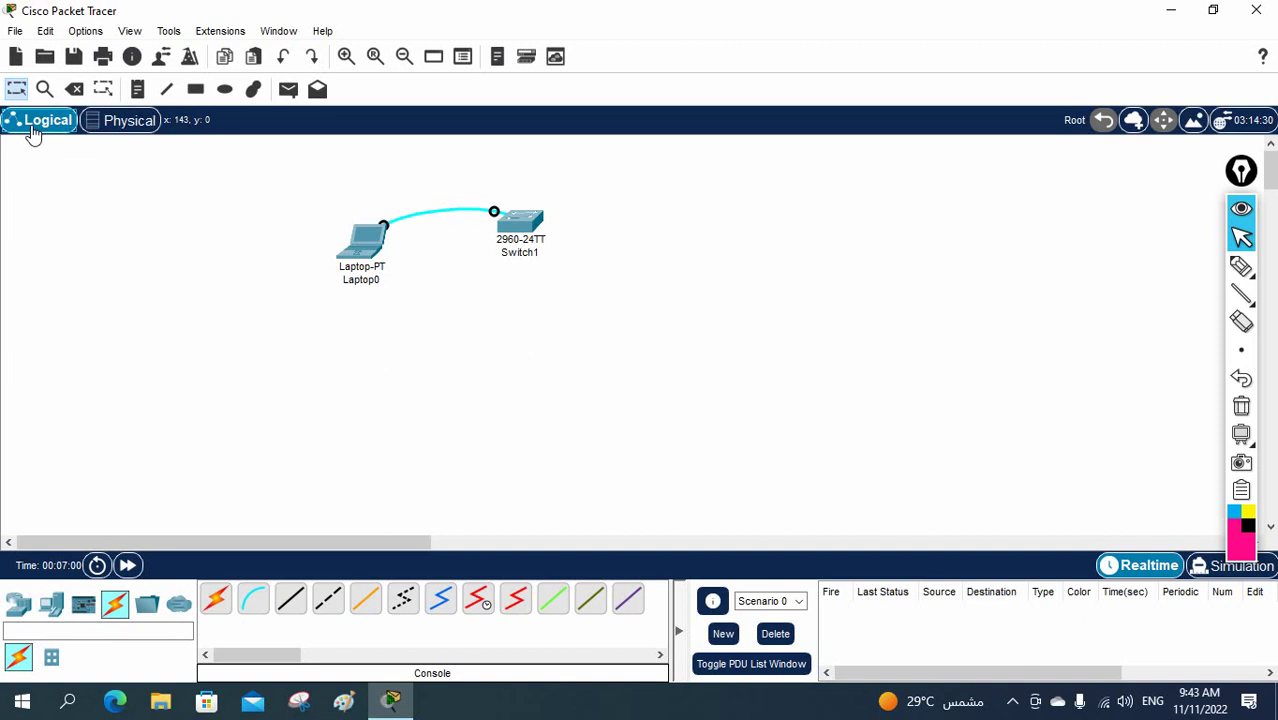
left_click_drag(525, 225, 566, 219)
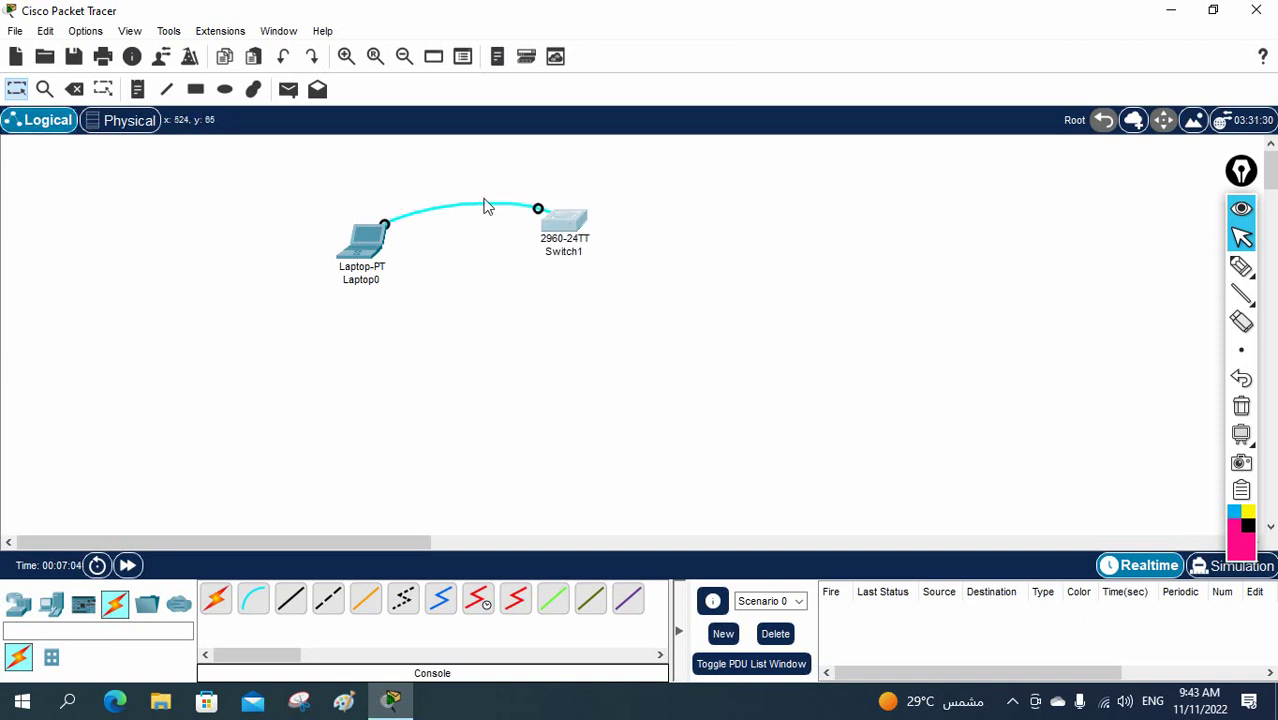
mouse_move(546, 214)
left_mouse_down()
mouse_move(584, 212)
mouse_move(570, 213)
left_mouse_up()
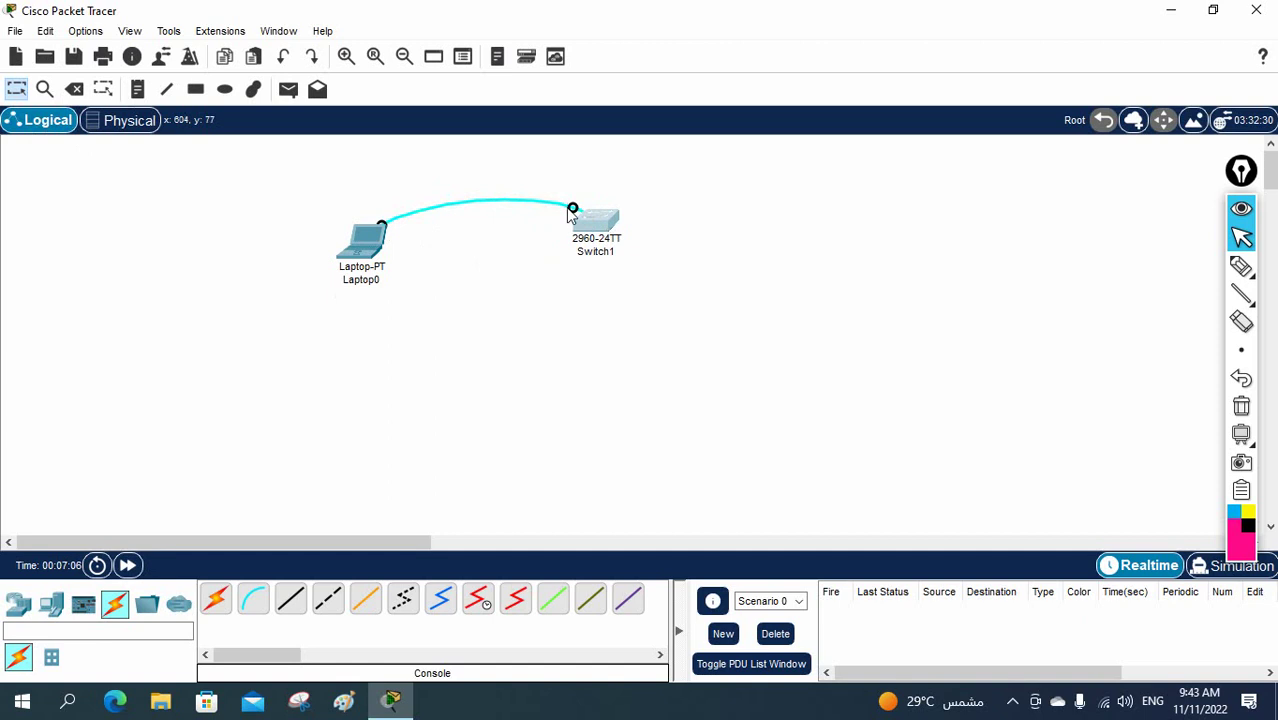
Step: Handwrite "USB Port" above the switch and laptop ends of the console cable and trace the cable between them
left_click(1240, 268)
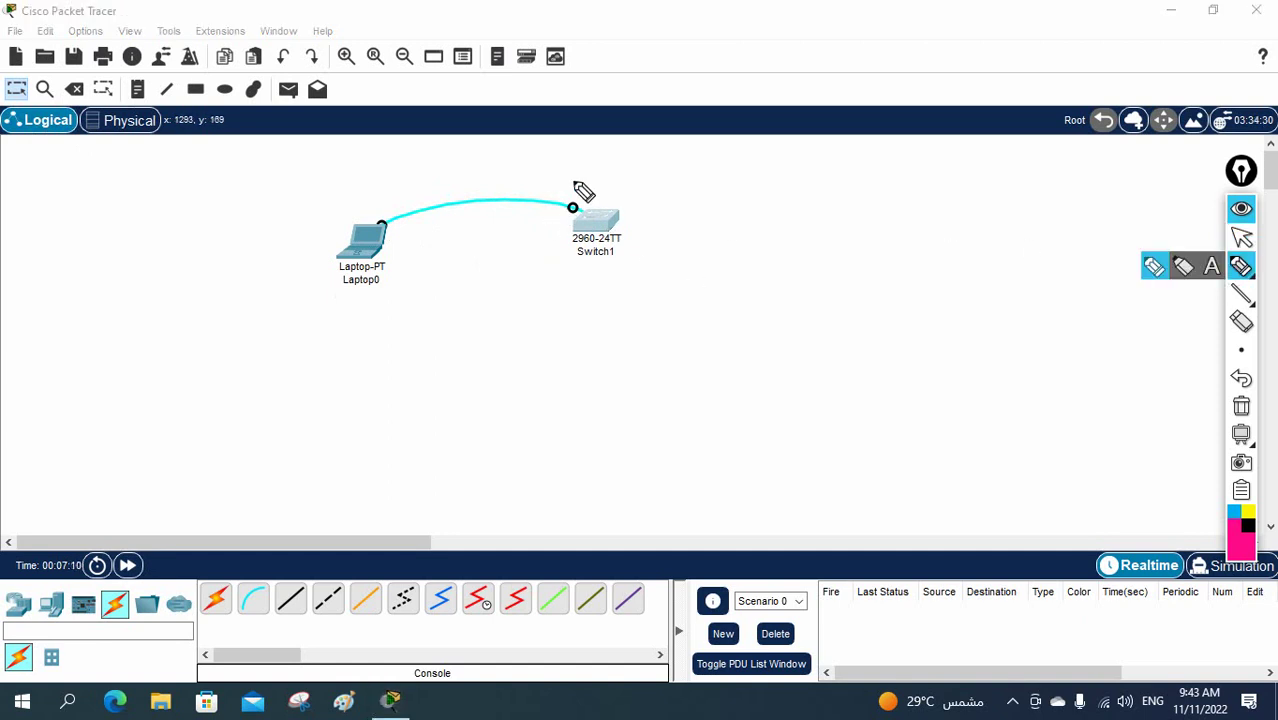
mouse_move(580, 190)
left_mouse_down()
mouse_move(606, 174)
mouse_move(621, 185)
mouse_move(688, 155)
left_mouse_up()
mouse_move(377, 190)
left_mouse_down()
mouse_move(411, 198)
mouse_move(404, 185)
mouse_move(417, 196)
mouse_move(427, 174)
mouse_move(434, 184)
mouse_move(469, 155)
mouse_move(441, 178)
mouse_move(480, 164)
left_mouse_up()
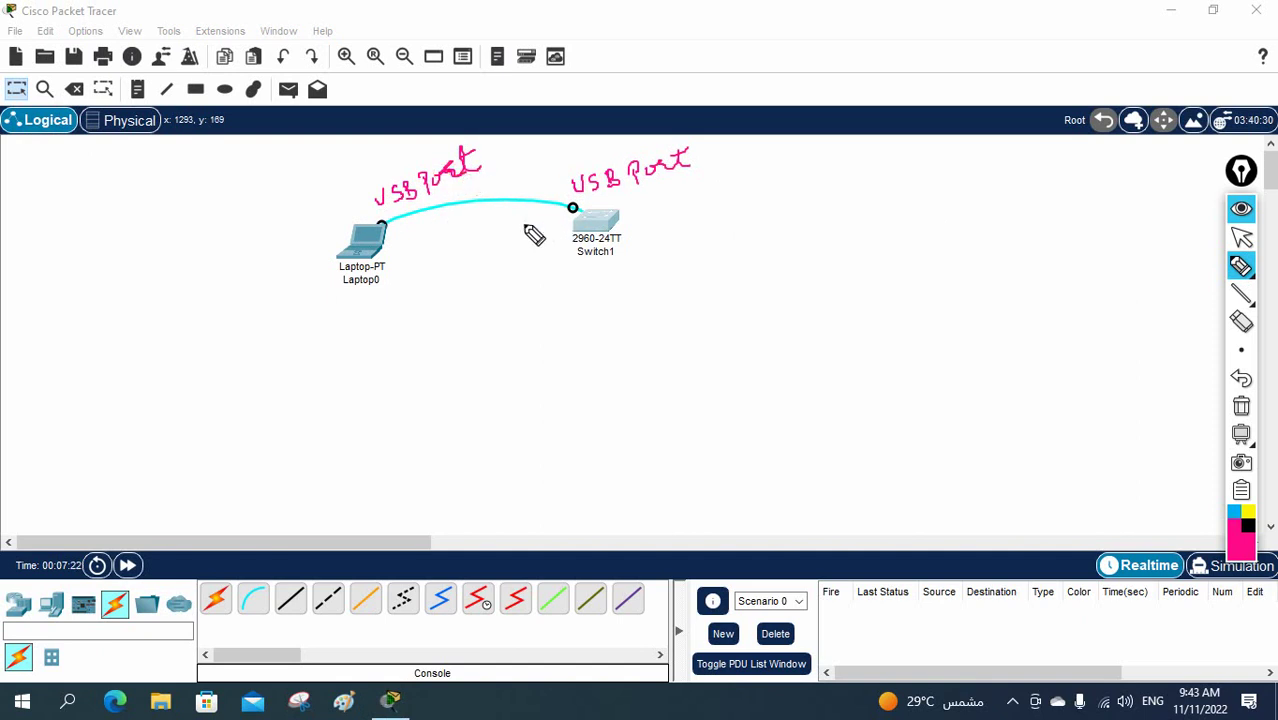
mouse_move(382, 222)
left_mouse_down()
mouse_move(428, 205)
mouse_move(569, 206)
left_mouse_up()
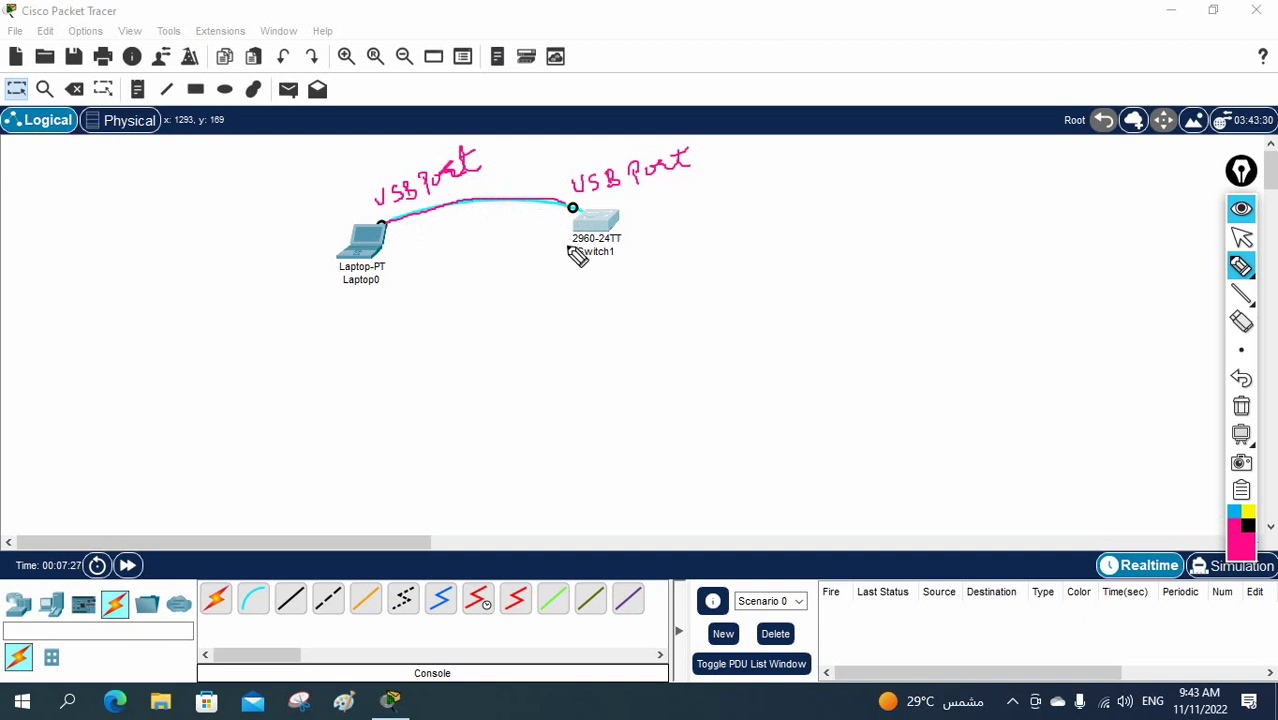
Step: Annotate the switch with "ASR 9000", two outgoing lines and a circle, and erase all the annotations
mouse_move(555, 305)
left_mouse_down()
mouse_move(591, 275)
mouse_move(638, 270)
mouse_move(651, 285)
mouse_move(692, 252)
left_mouse_up()
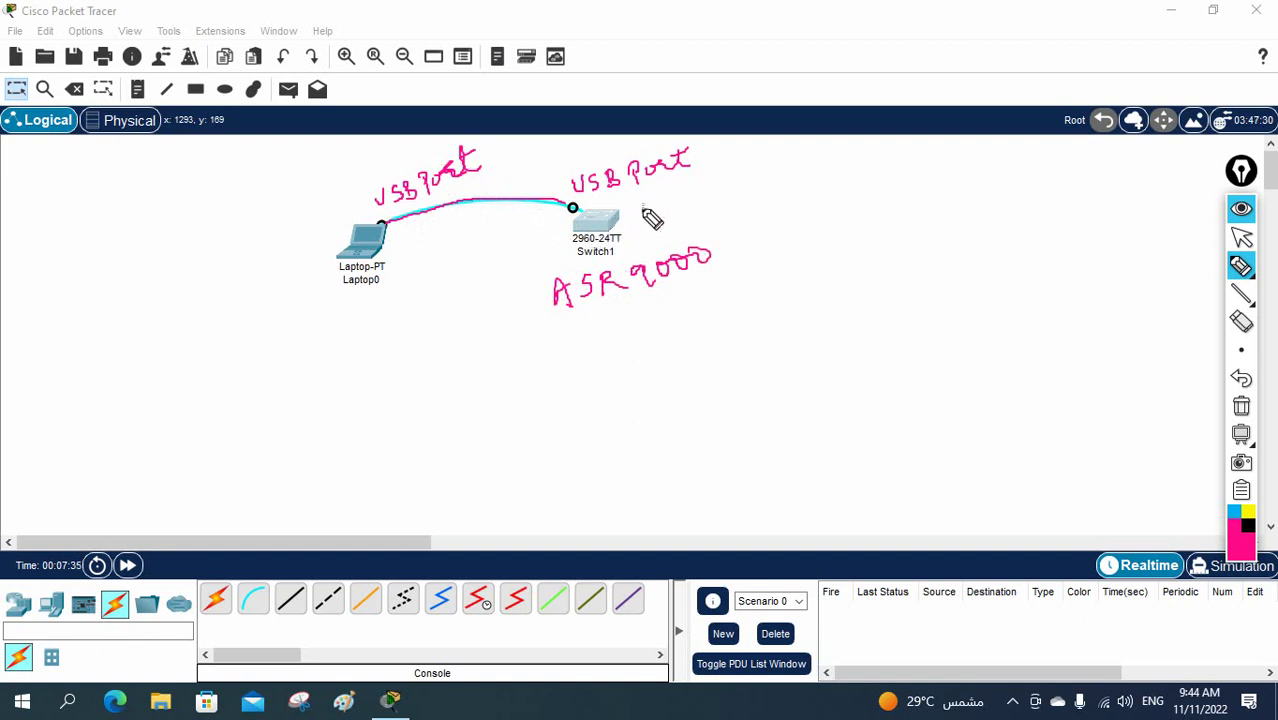
left_click_drag(618, 214, 708, 183)
left_click_drag(620, 228, 720, 205)
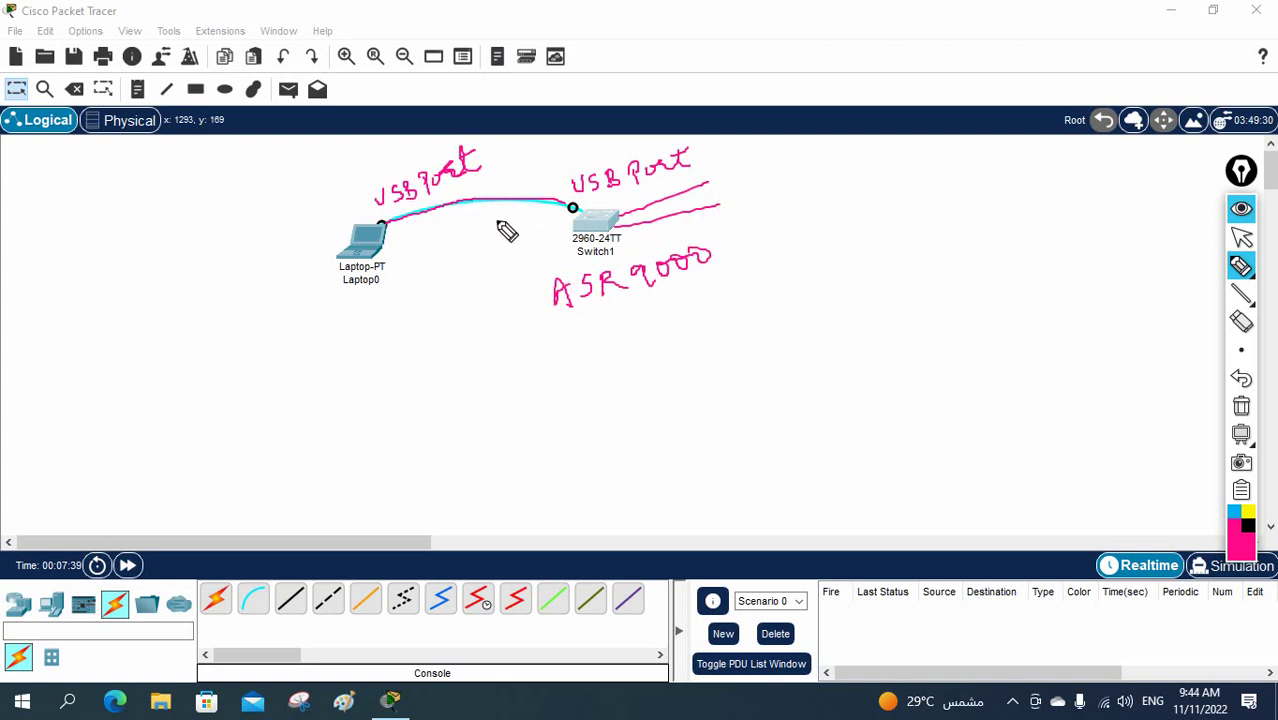
left_click(611, 187)
mouse_move(611, 187)
left_mouse_down()
mouse_move(547, 228)
mouse_move(578, 266)
mouse_move(632, 190)
left_mouse_up()
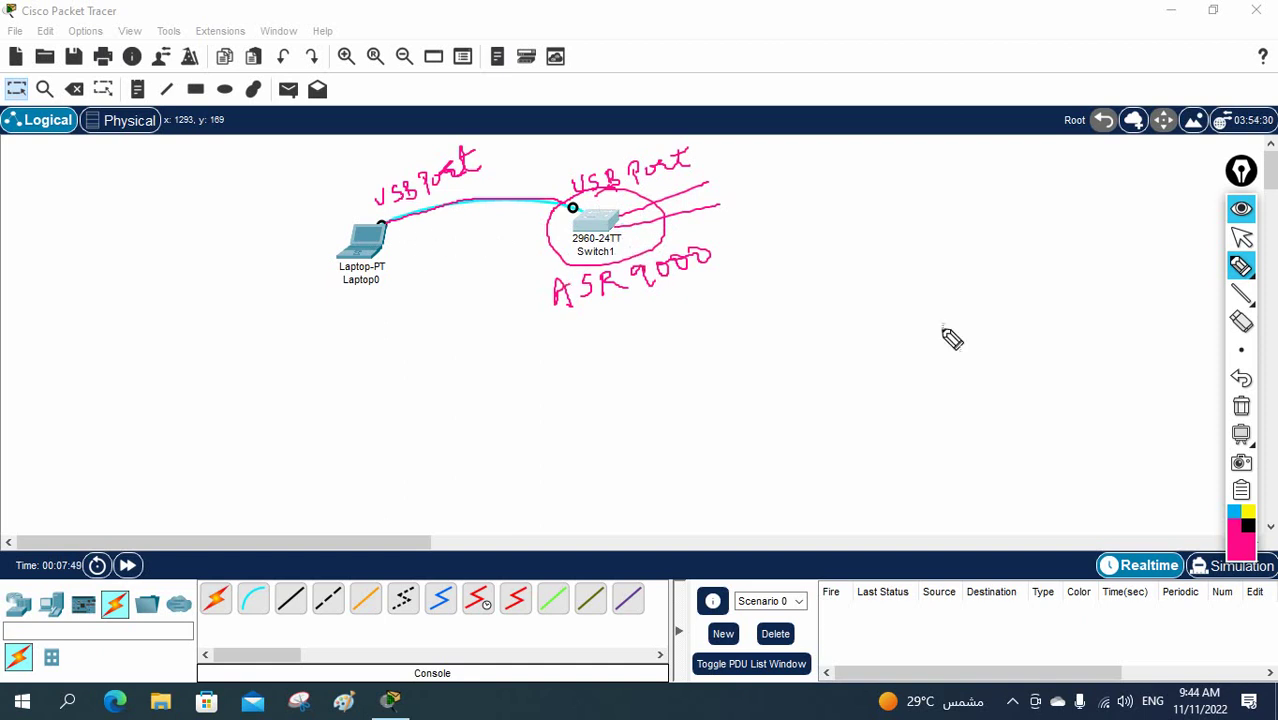
left_click(1241, 406)
left_click(1241, 237)
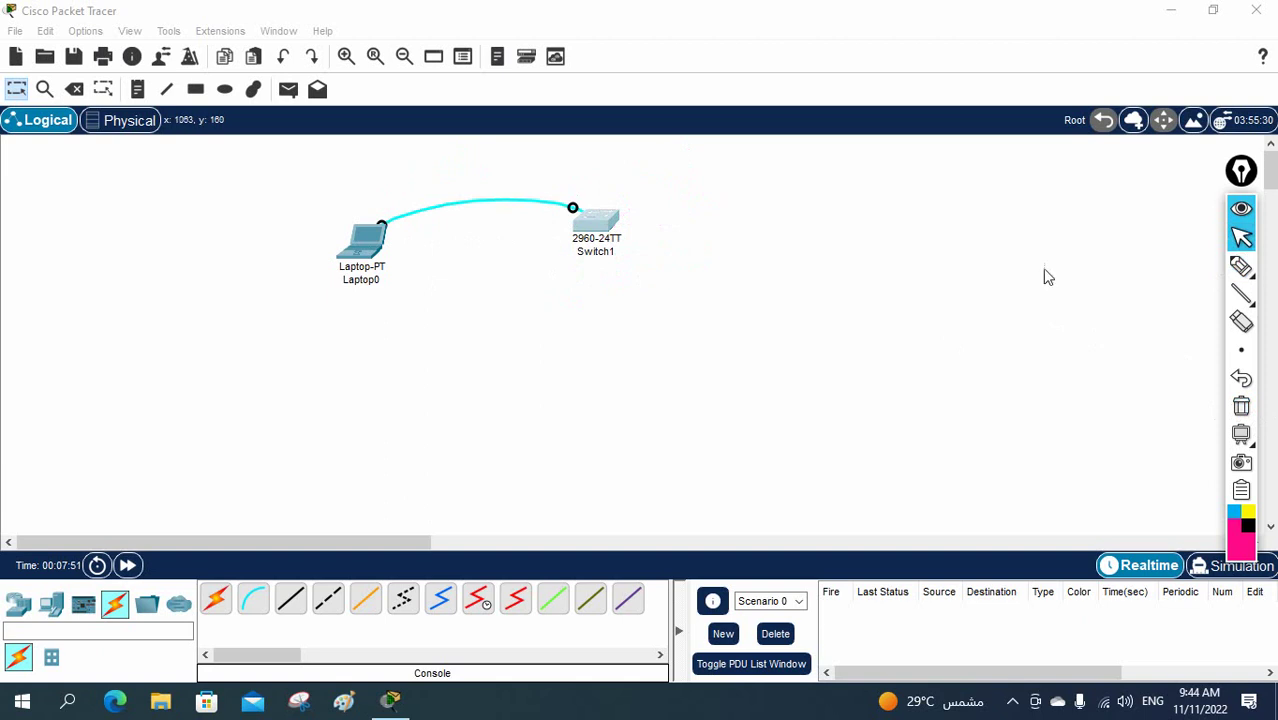
Step: Launch PuTTY, place its configuration window beside the topology, and choose Serial as the connection type
left_click(67, 701)
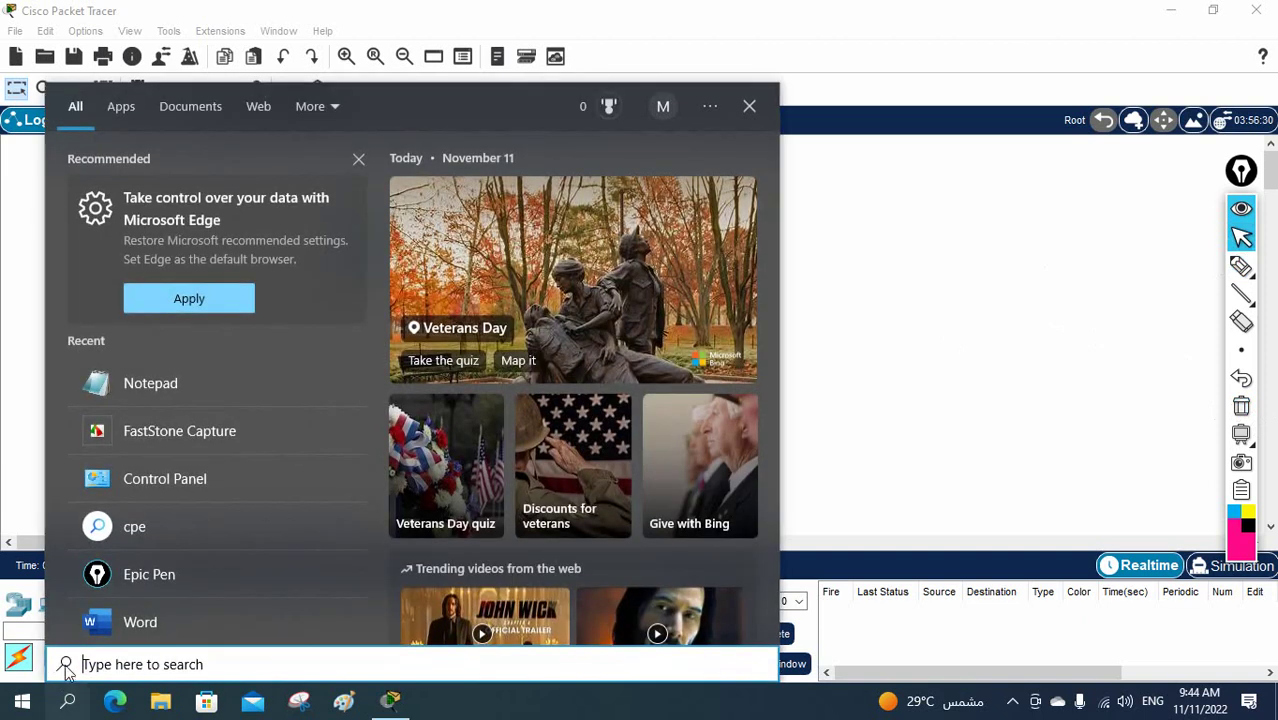
type("pu")
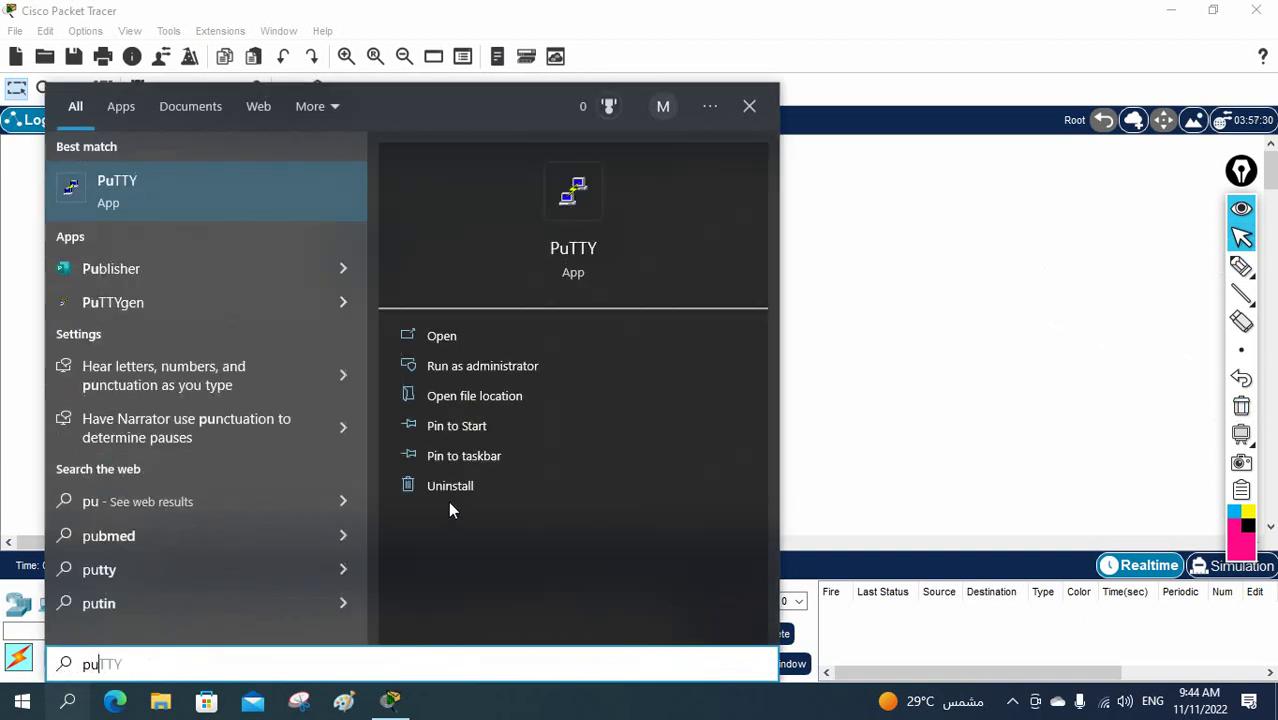
left_click(580, 250)
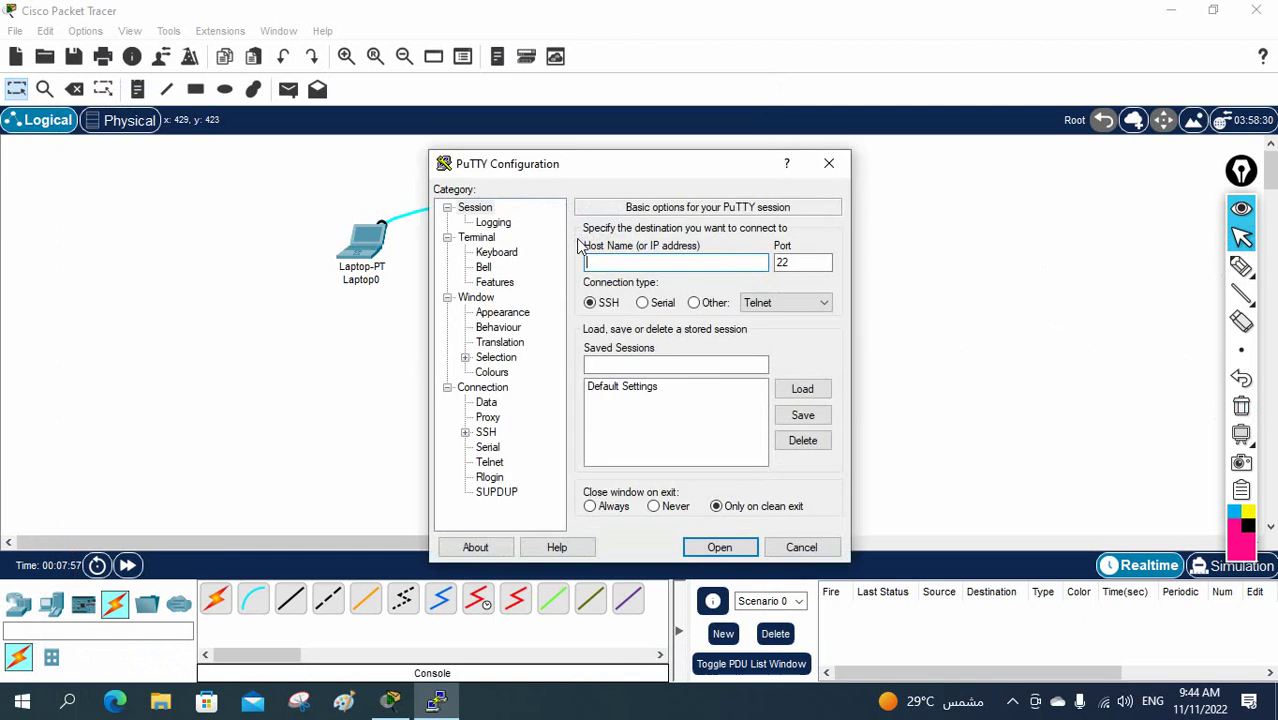
left_click_drag(565, 171, 784, 137)
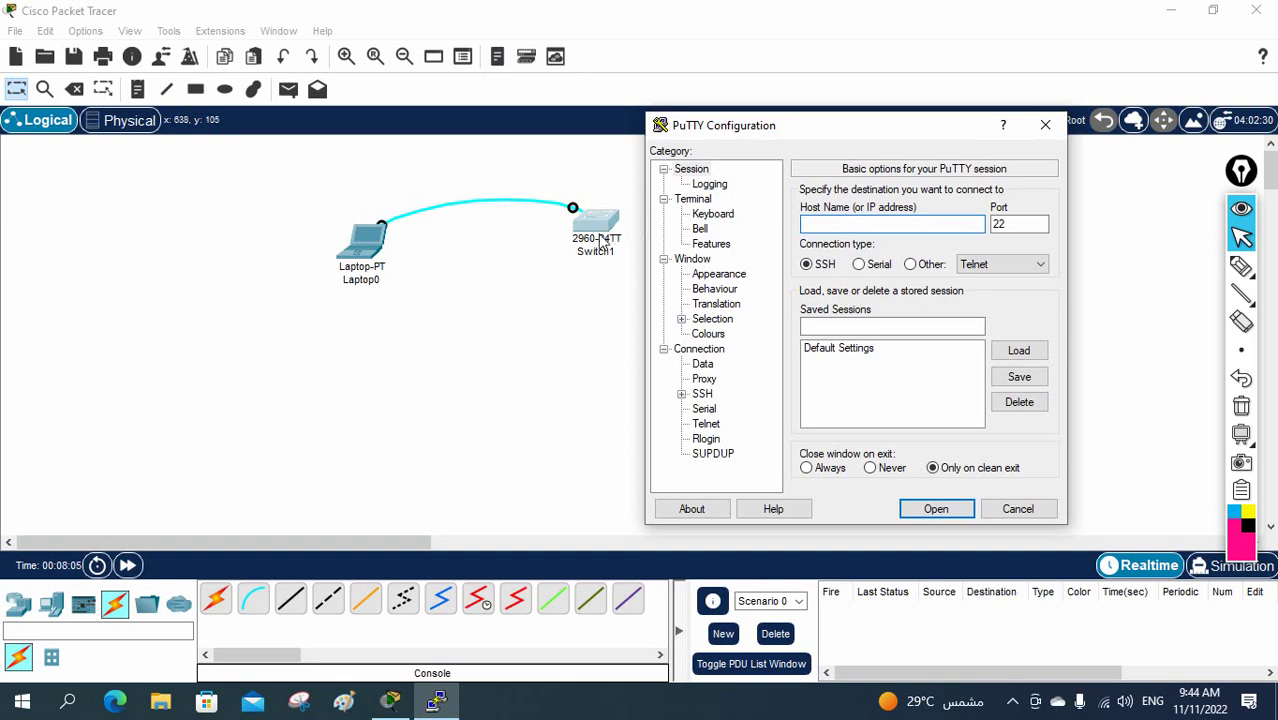
left_click(858, 265)
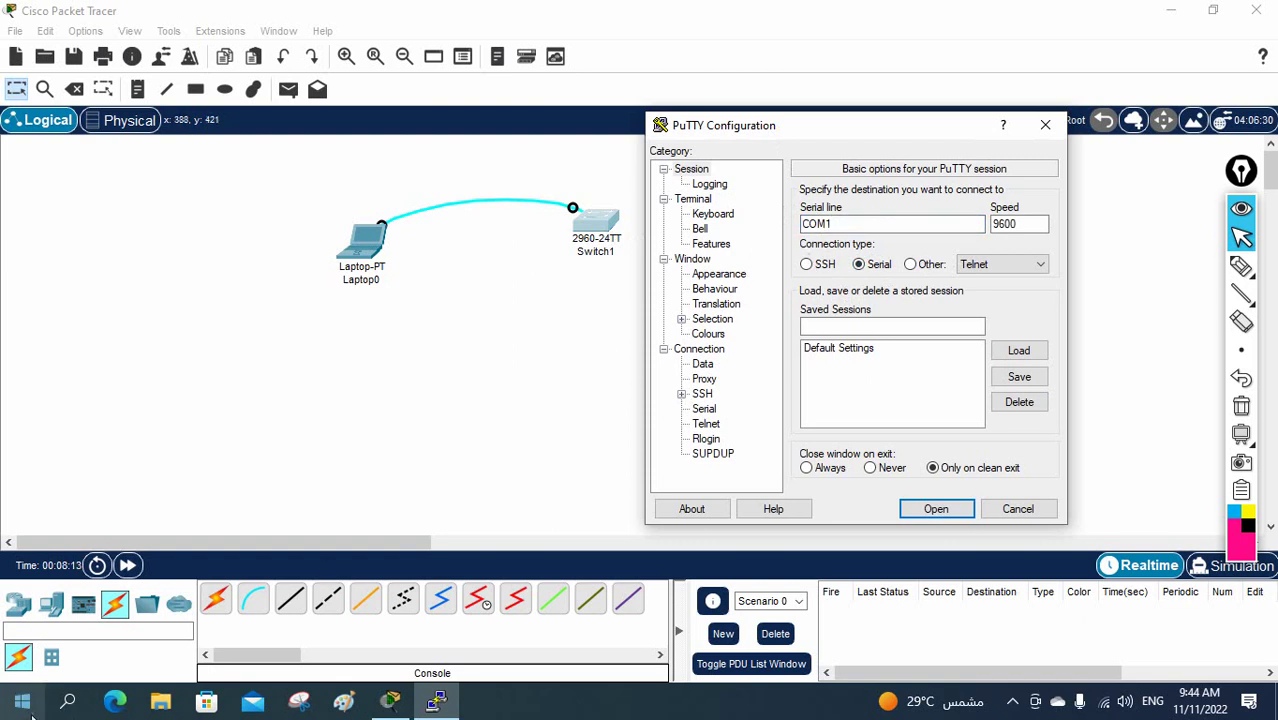
Step: Open Computer Management for This PC and look up the computer's COM port under Ports (COM & LPT) in Device Manager
left_click(68, 705)
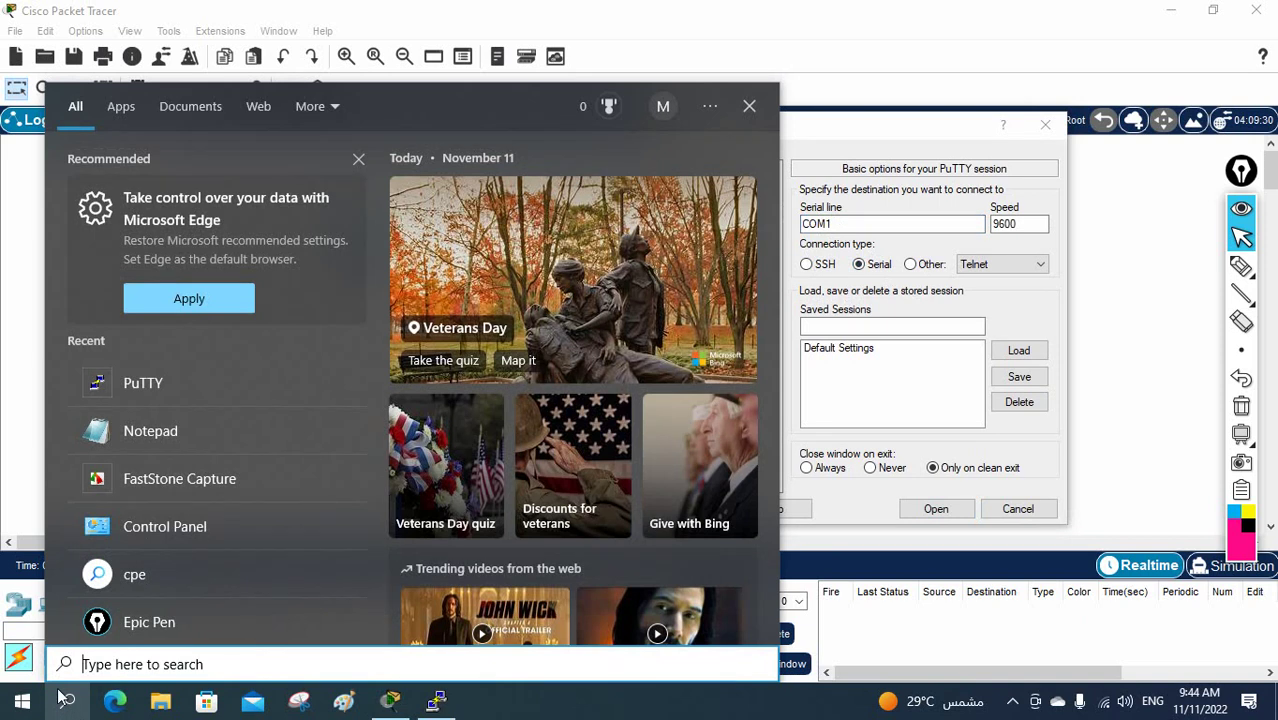
type("tgus")
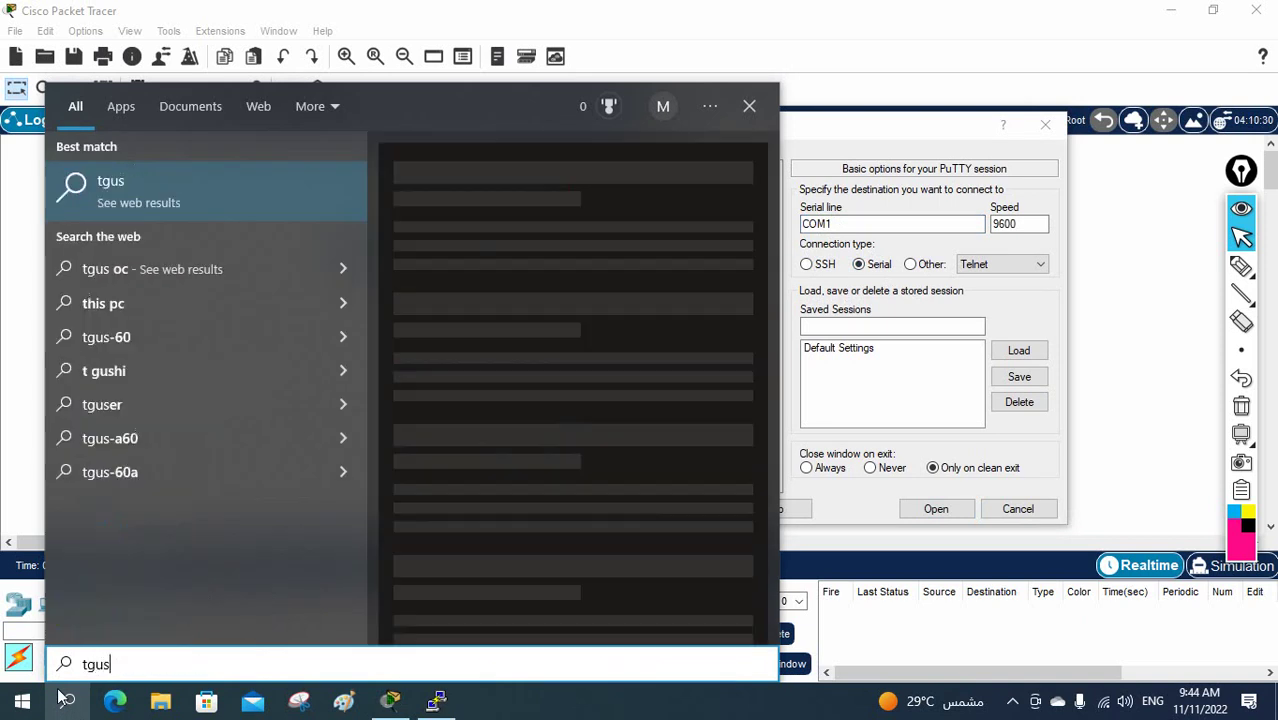
key("BackSpace")
key("BackSpace")
key("BackSpace")
key("BackSpace")
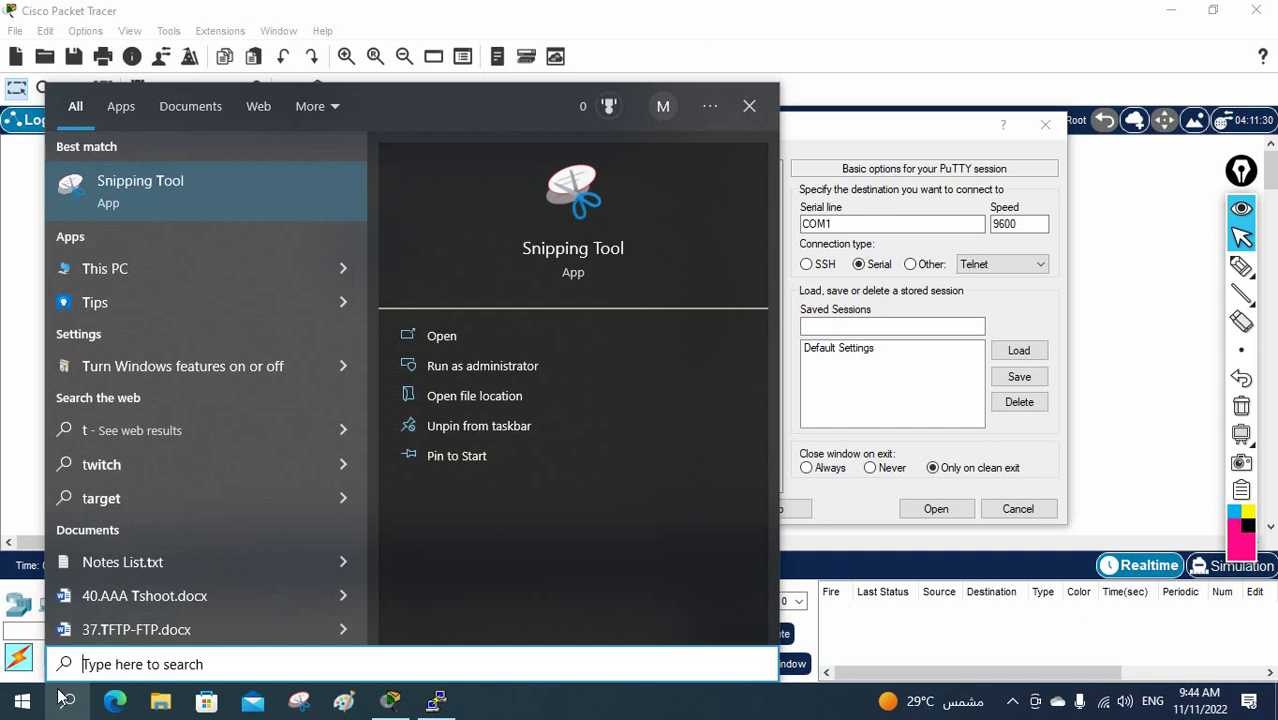
type("this")
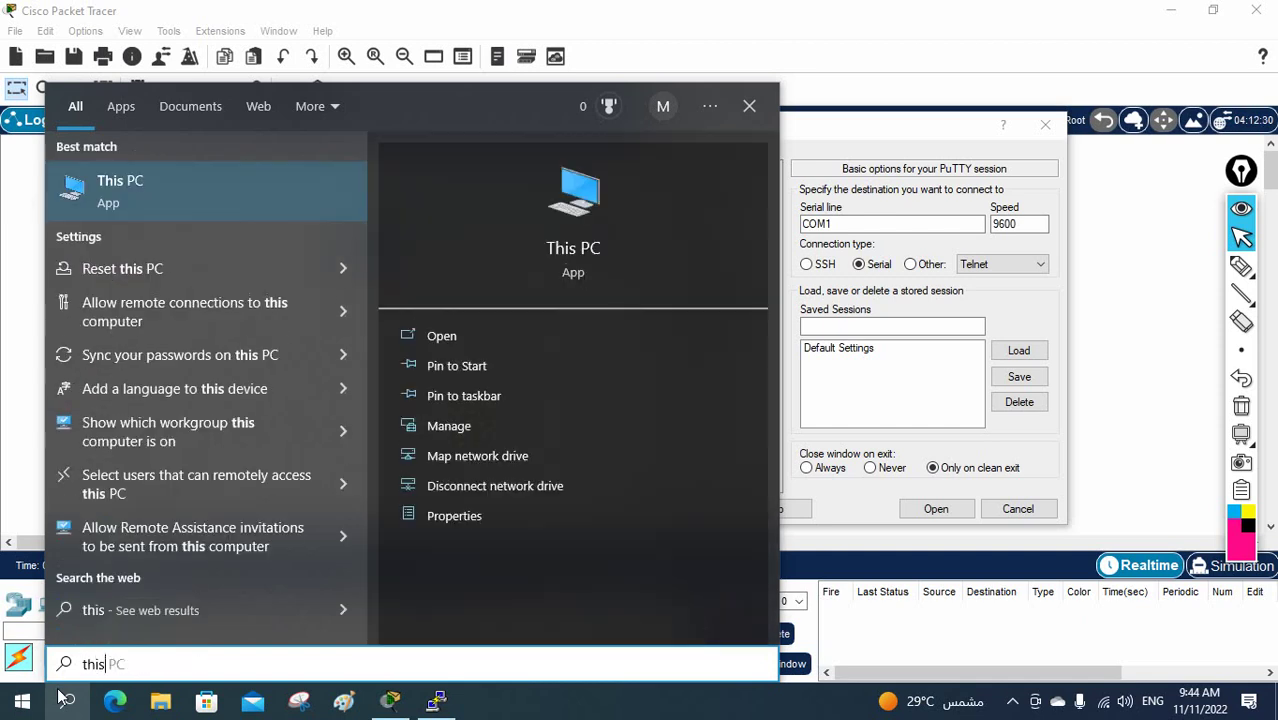
right_click(577, 221)
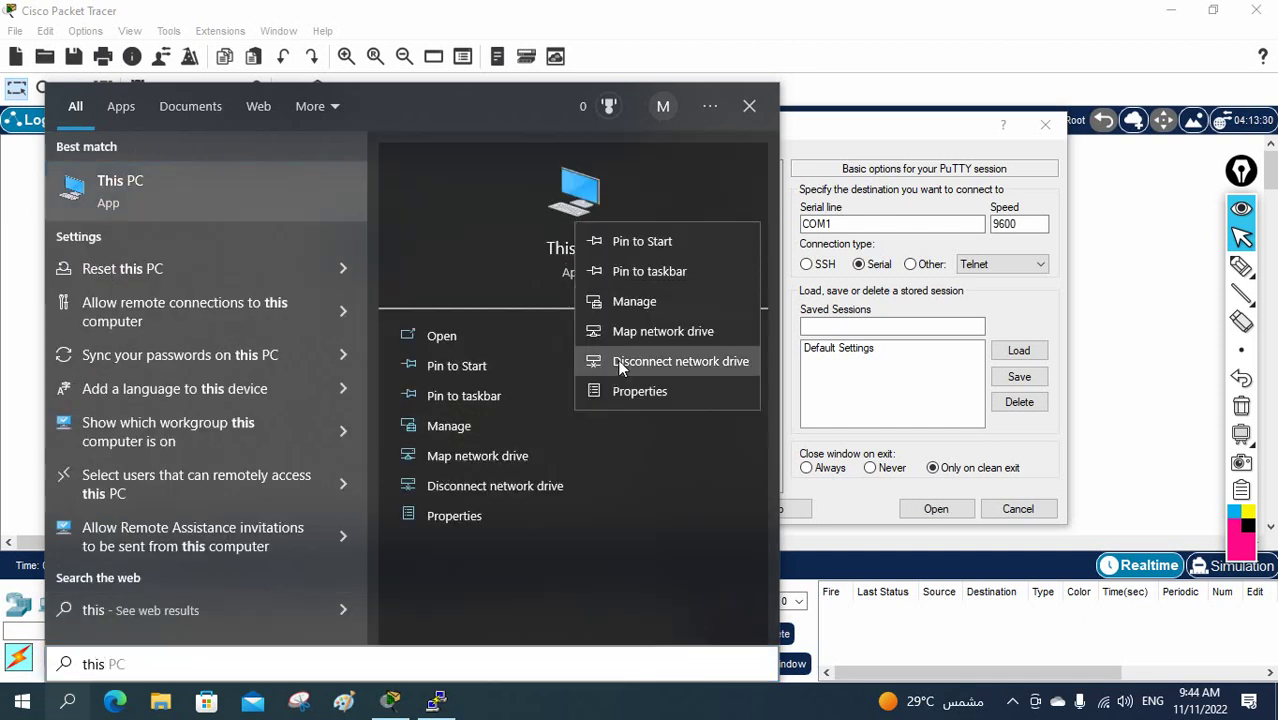
left_click(645, 303)
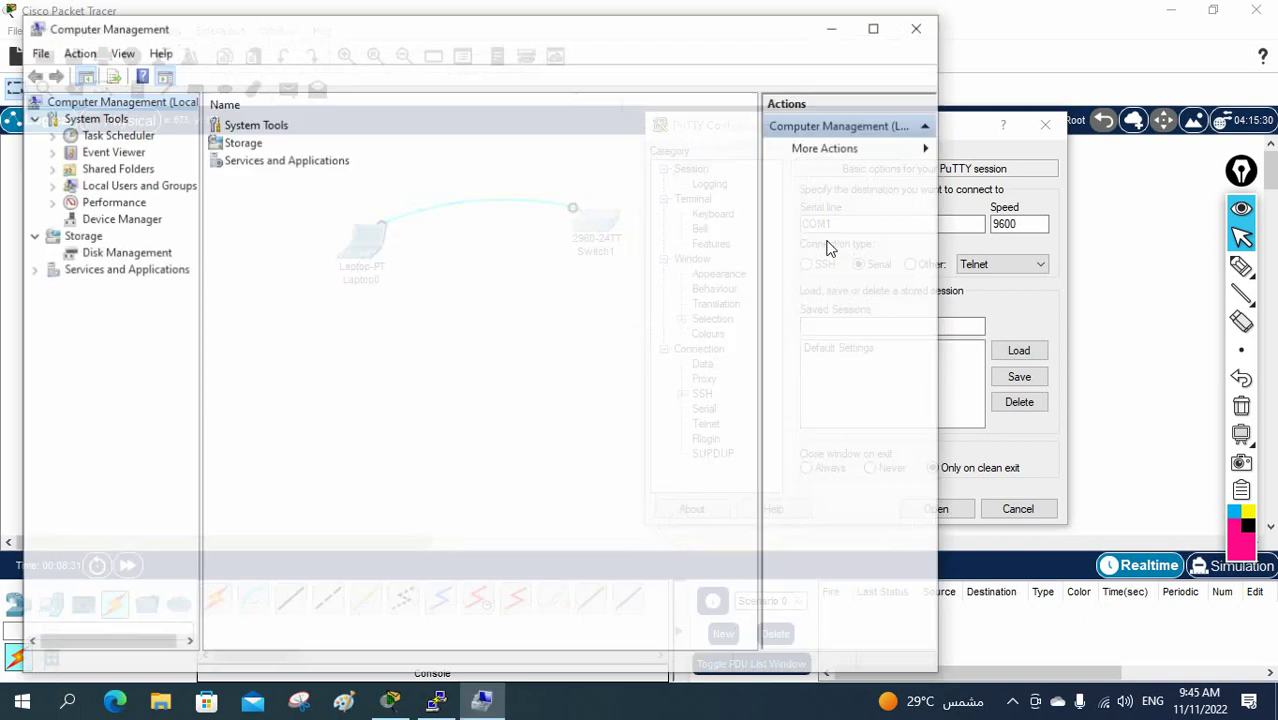
left_click(129, 222)
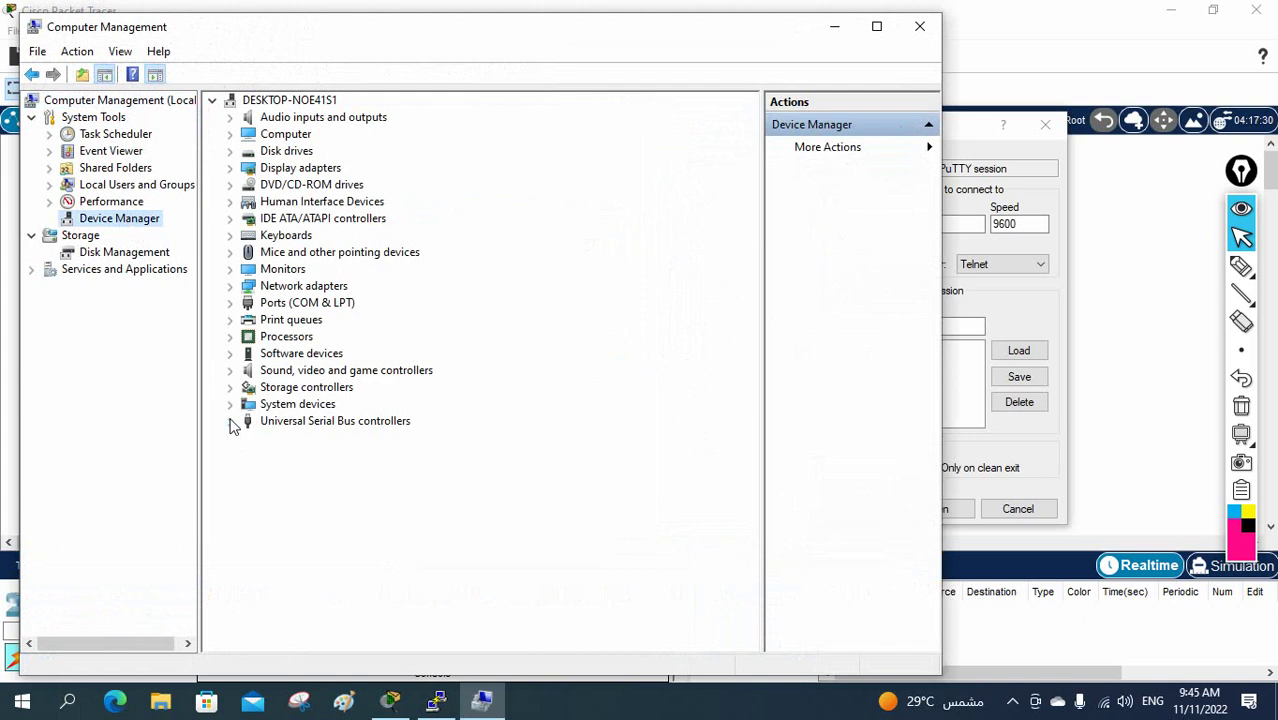
left_click(231, 303)
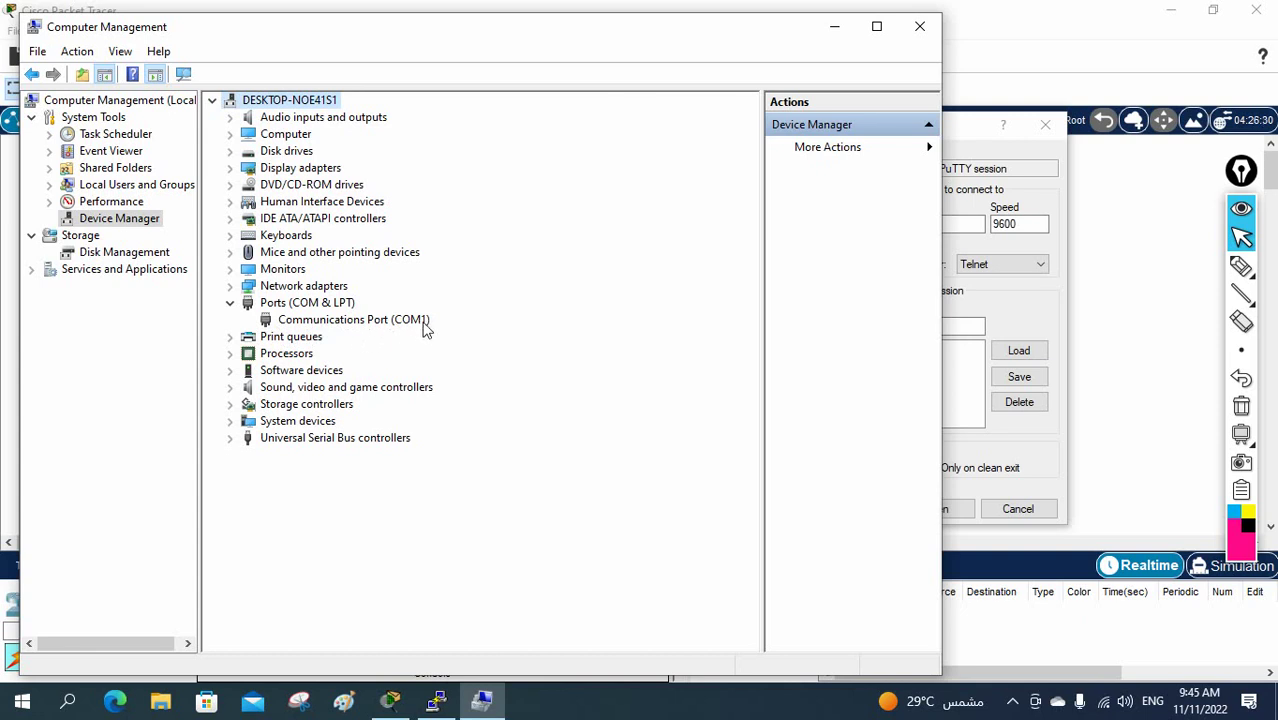
Step: Return to PuTTY and open the serial session on COM1 at speed 9600
left_click(835, 27)
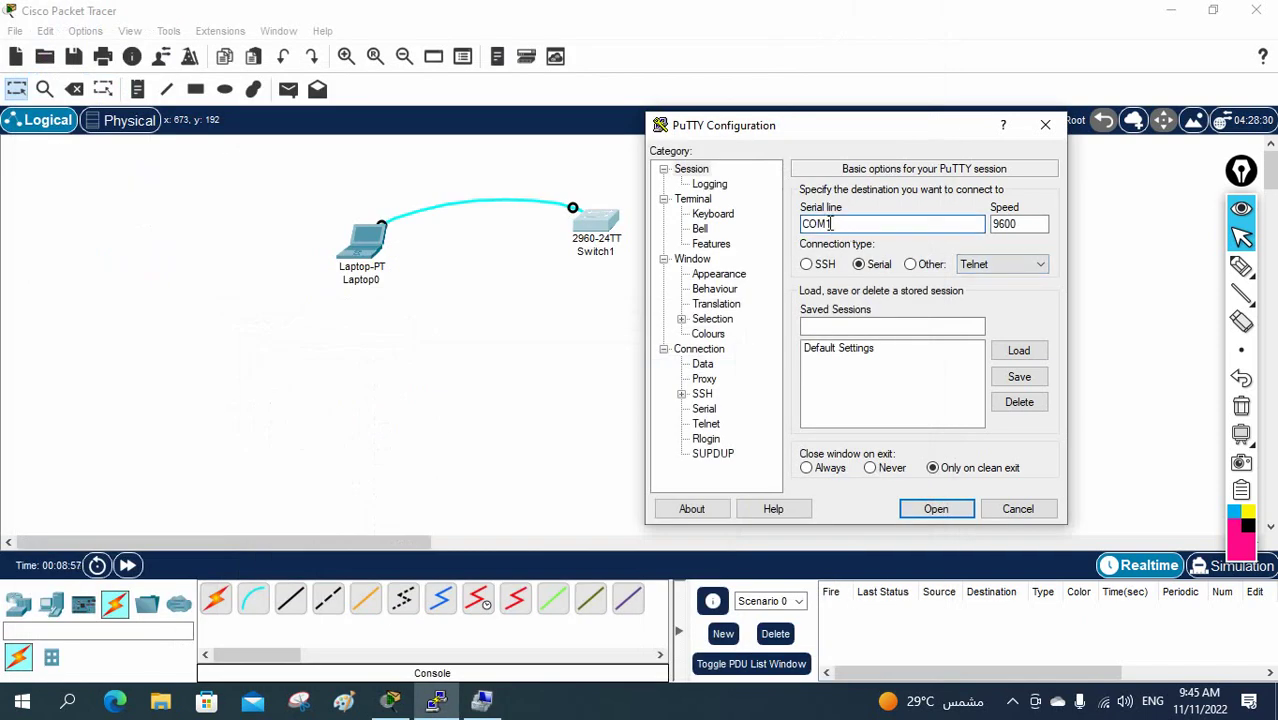
left_click(935, 510)
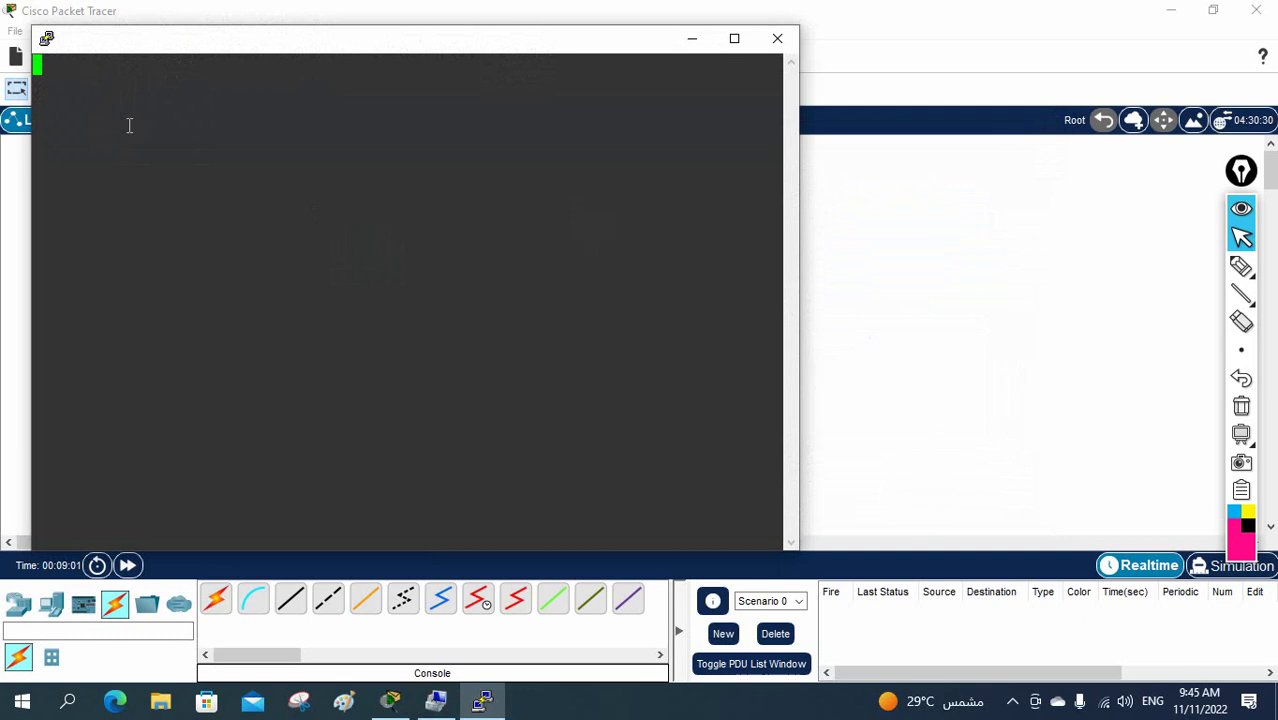
Step: Minimize the PuTTY session window and open the Desktop applications of Laptop0 in Packet Tracer
left_click_drag(410, 42, 693, 105)
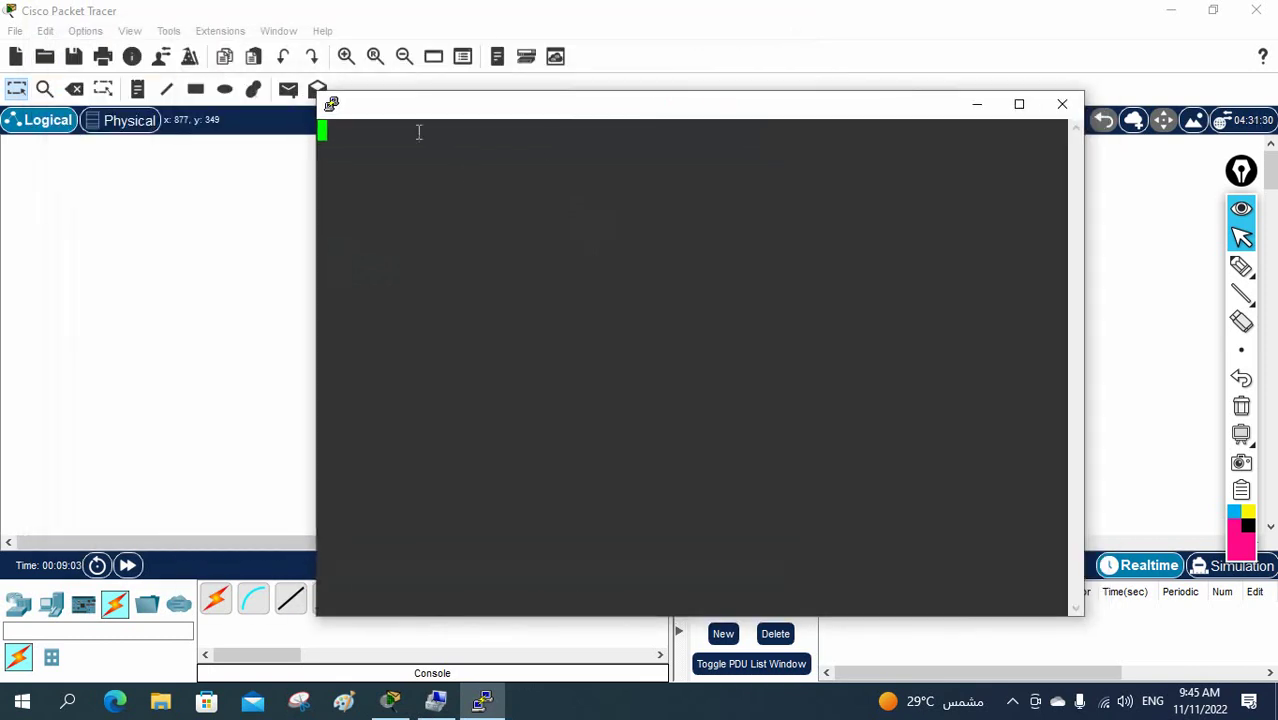
left_click(977, 104)
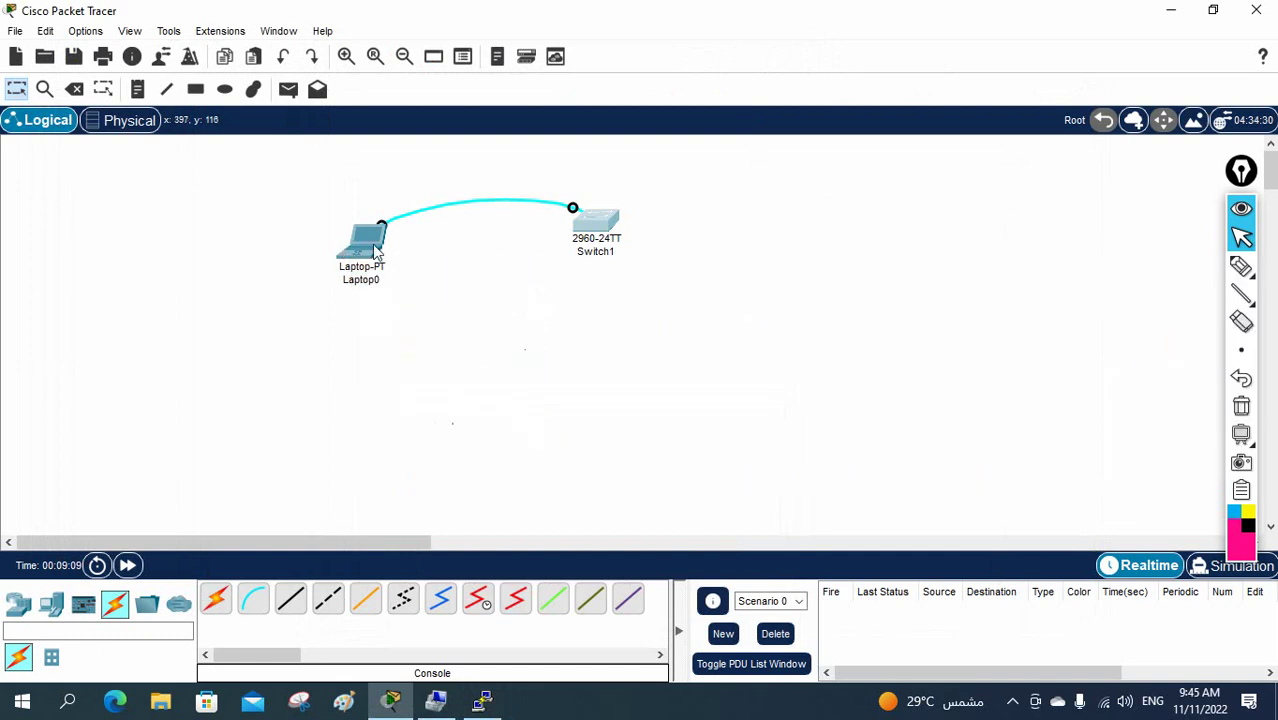
left_click(372, 251)
left_click_drag(510, 22, 452, 123)
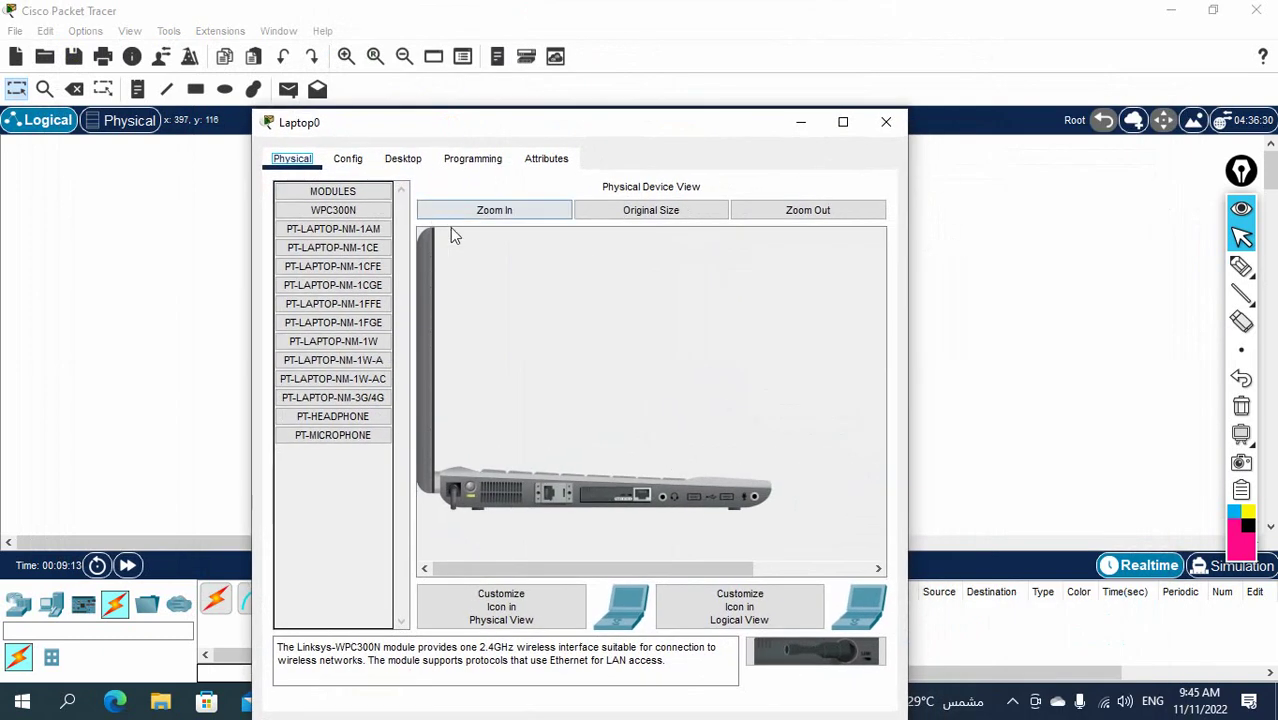
left_click(400, 162)
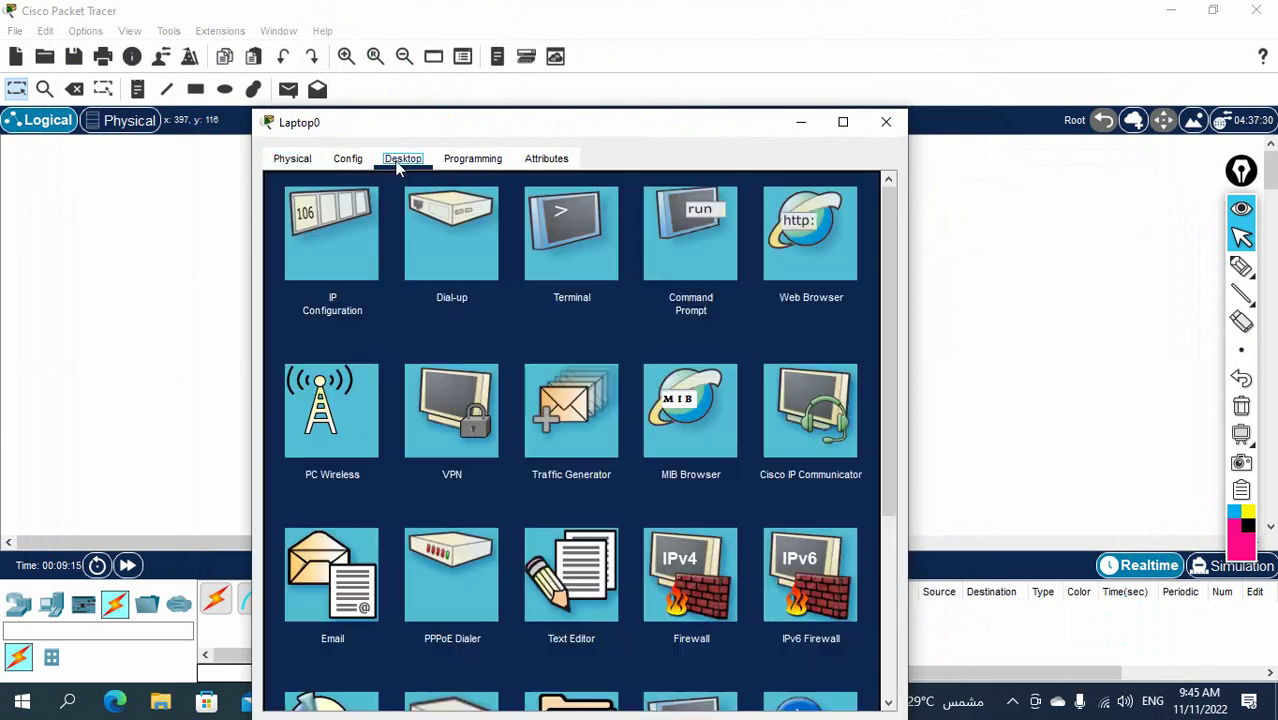
left_click_drag(501, 126, 787, 168)
Step: Close the laptop's window and move Laptop0 and Switch1 together into the upper-left corner of the workspace
left_click(1172, 160)
left_click_drag(322, 168, 665, 288)
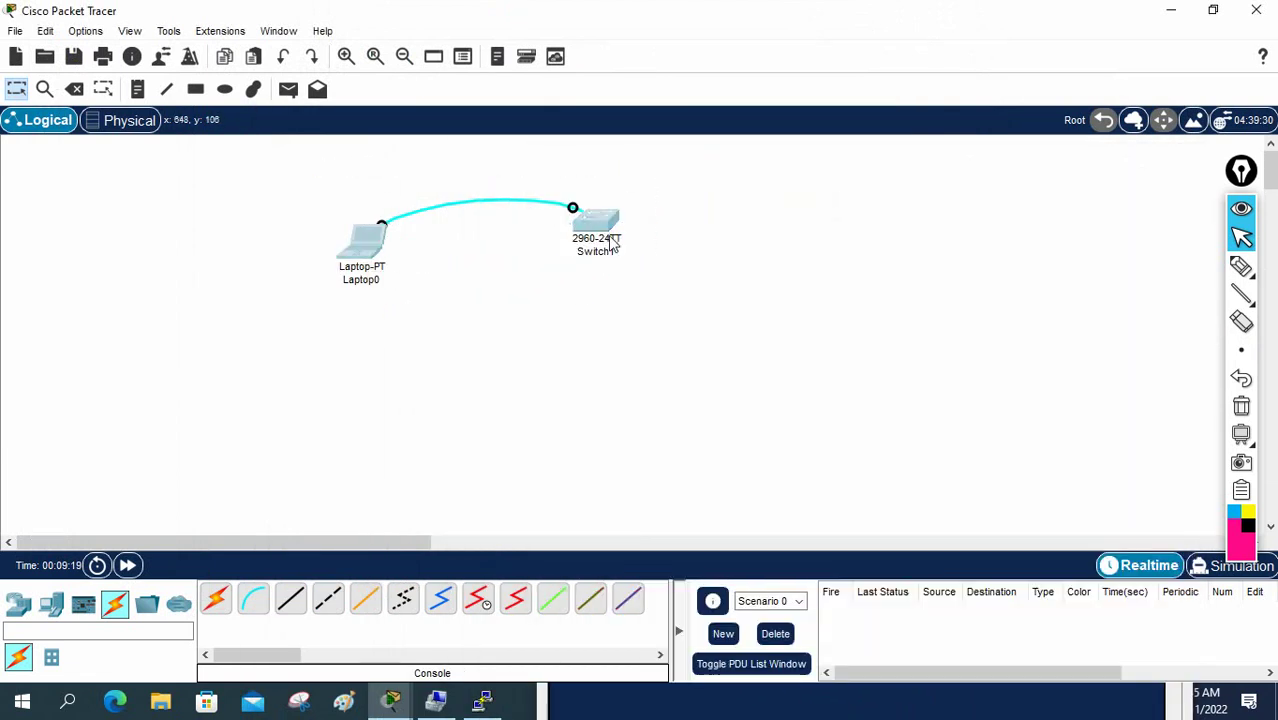
left_click_drag(600, 227, 272, 207)
left_click(44, 226)
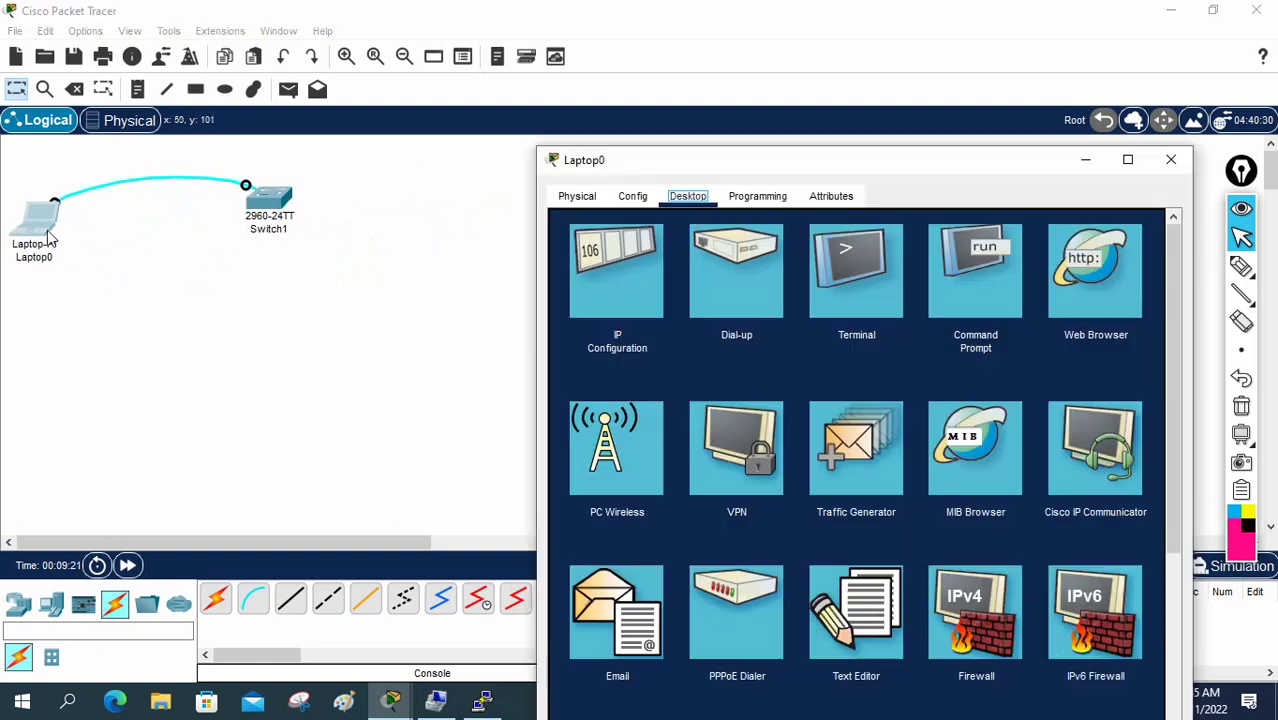
left_click_drag(703, 173, 608, 140)
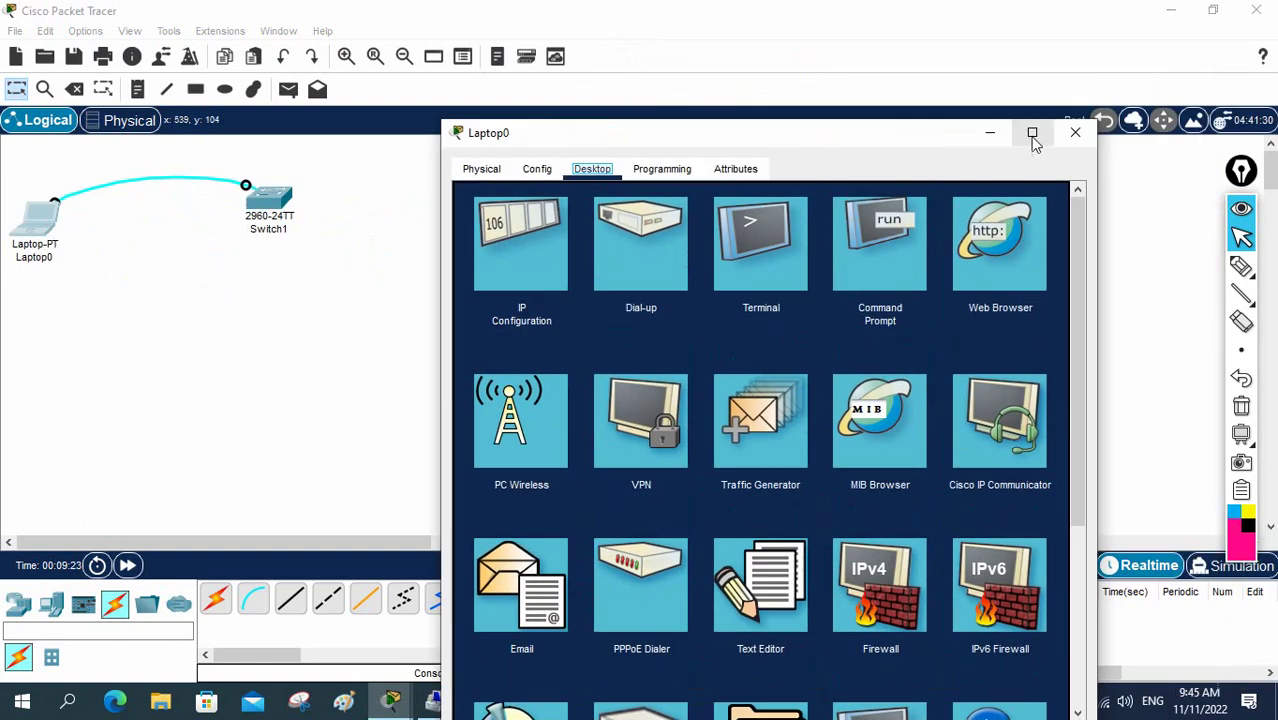
left_click(1066, 137)
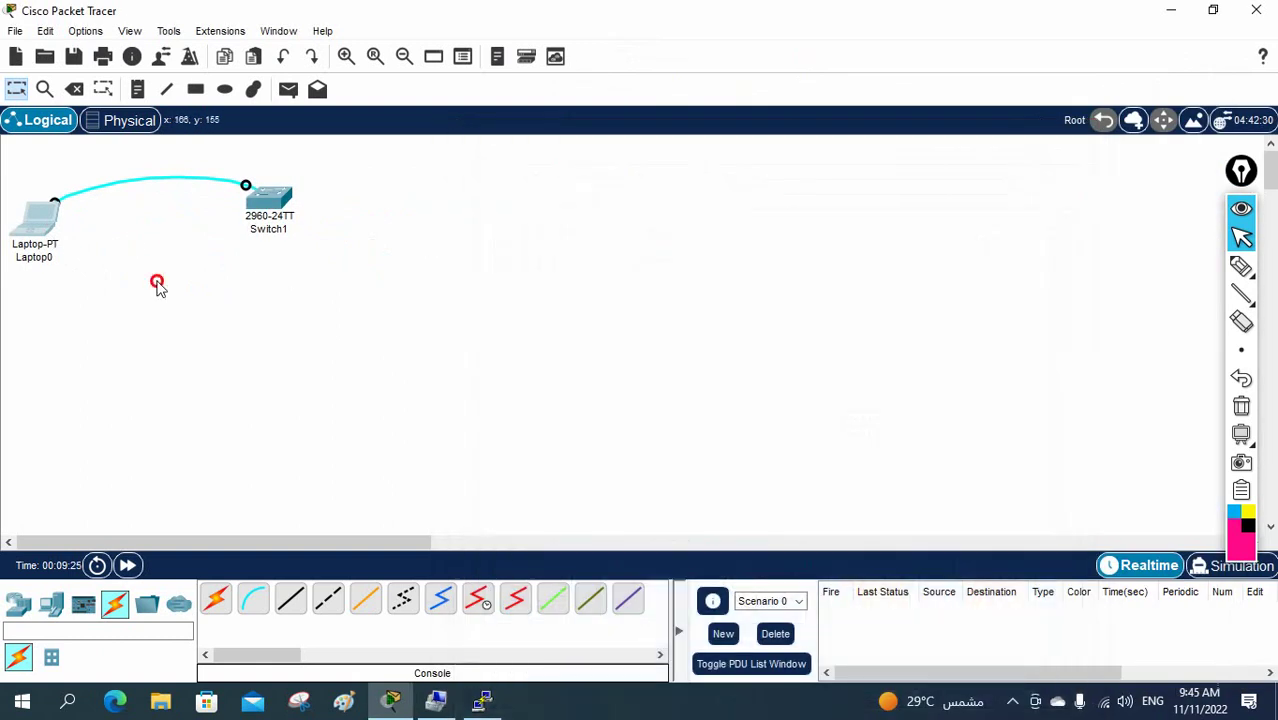
Step: Open Laptop0's Terminal with 9600 bits per second, 8 data bits, no parity, 1 stop bit and no flow control, and widen its window
left_click(48, 232)
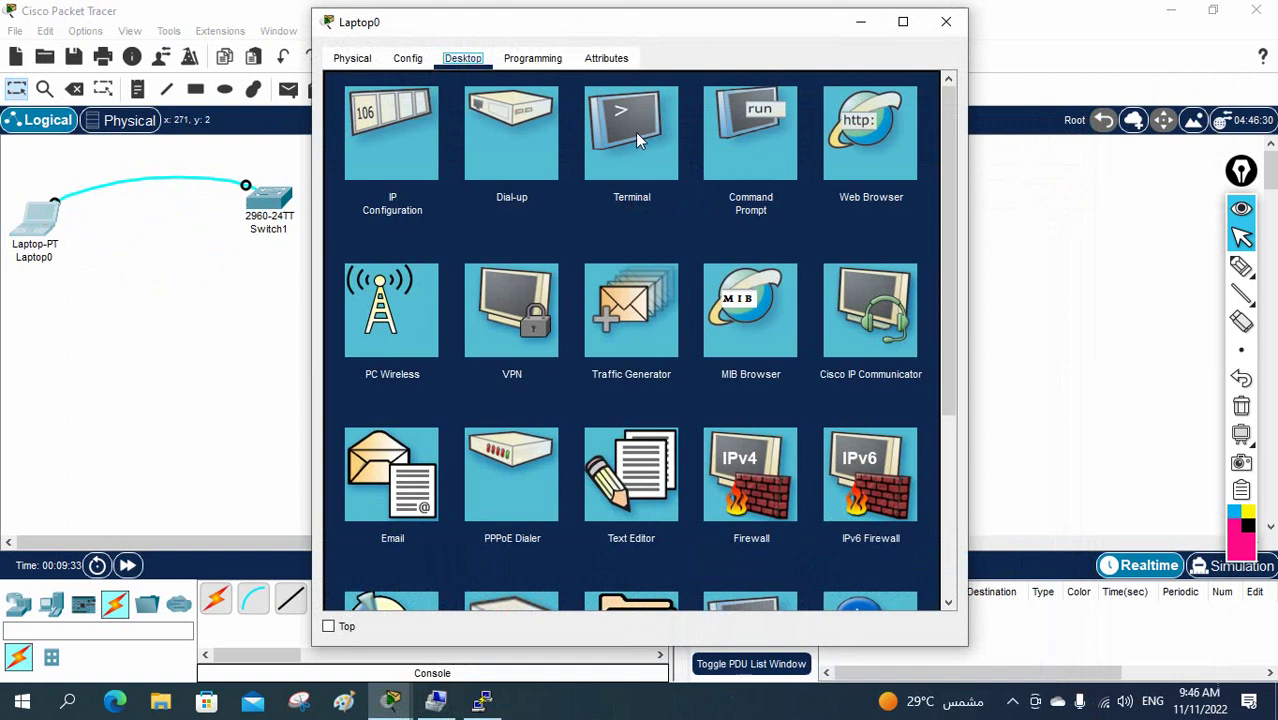
left_click_drag(604, 25, 759, 20)
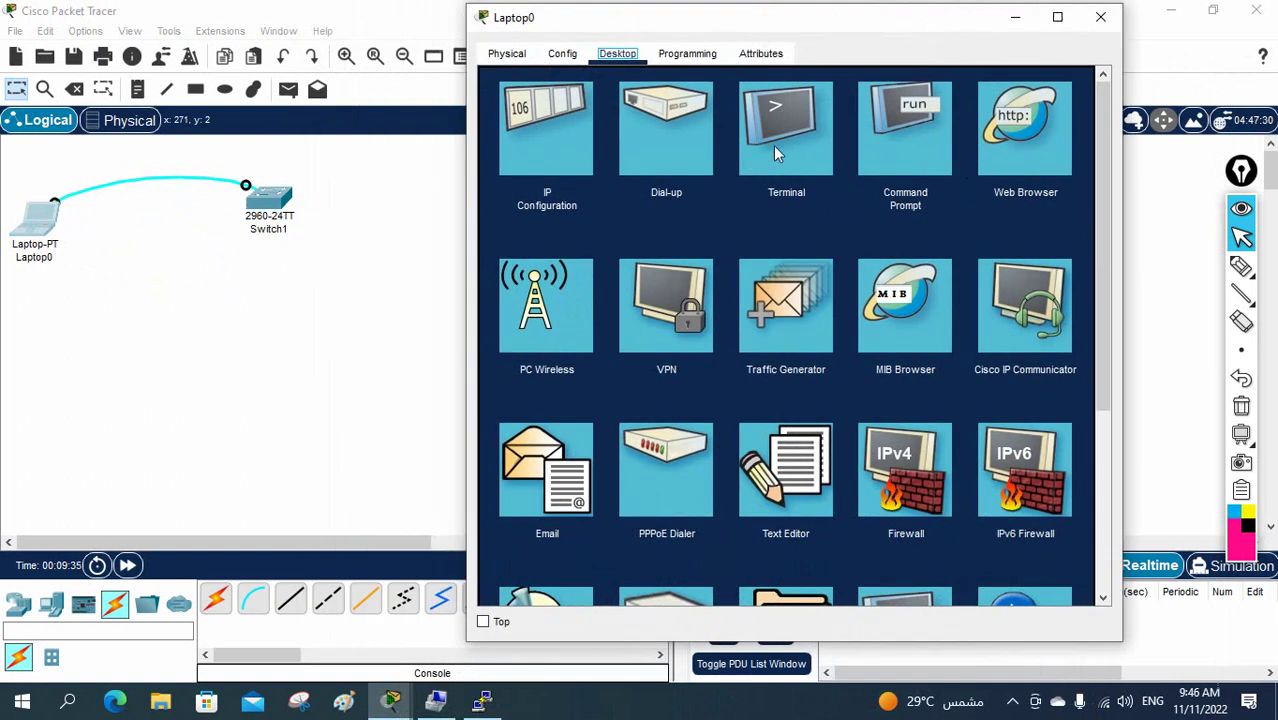
left_click(773, 145)
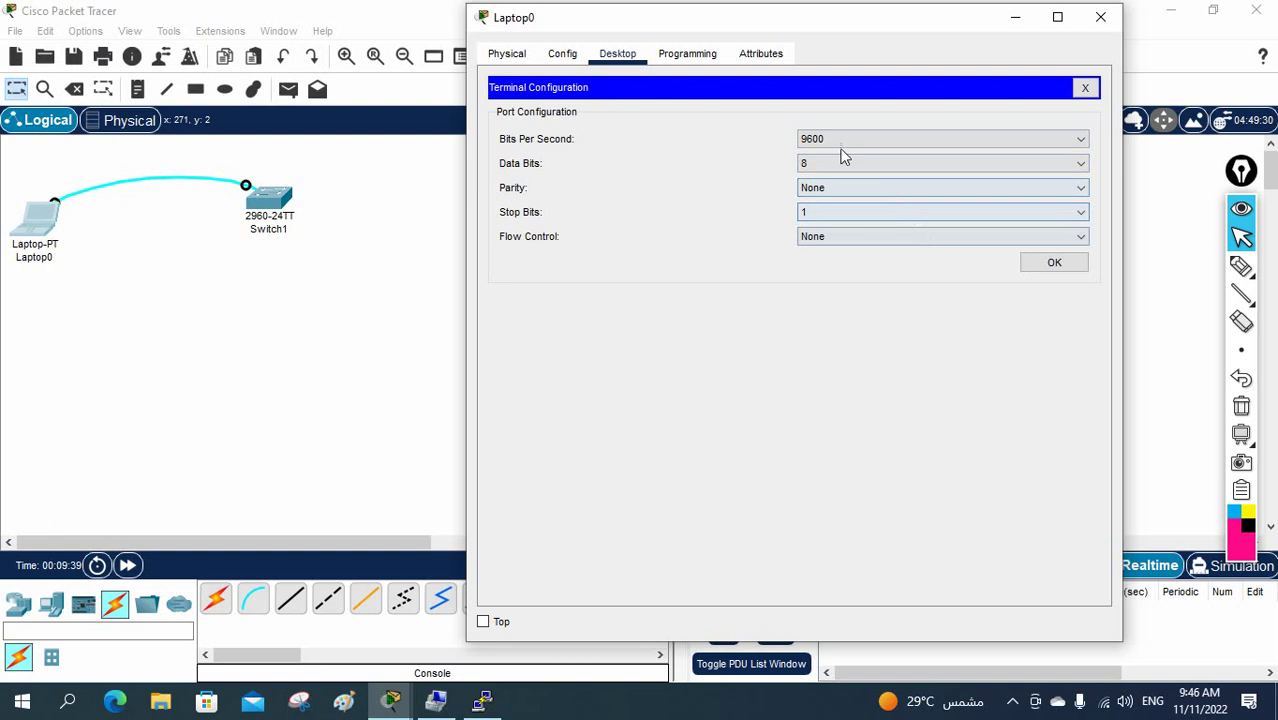
left_click(1054, 263)
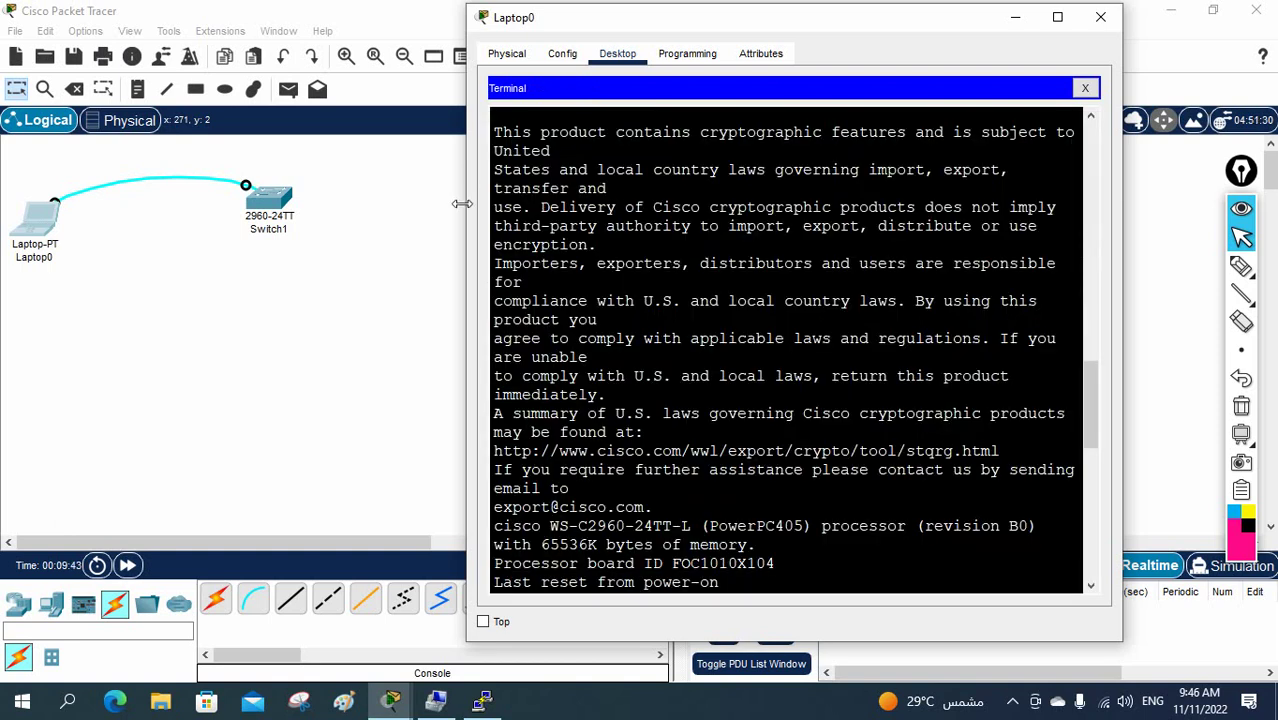
left_click_drag(461, 203, 316, 204)
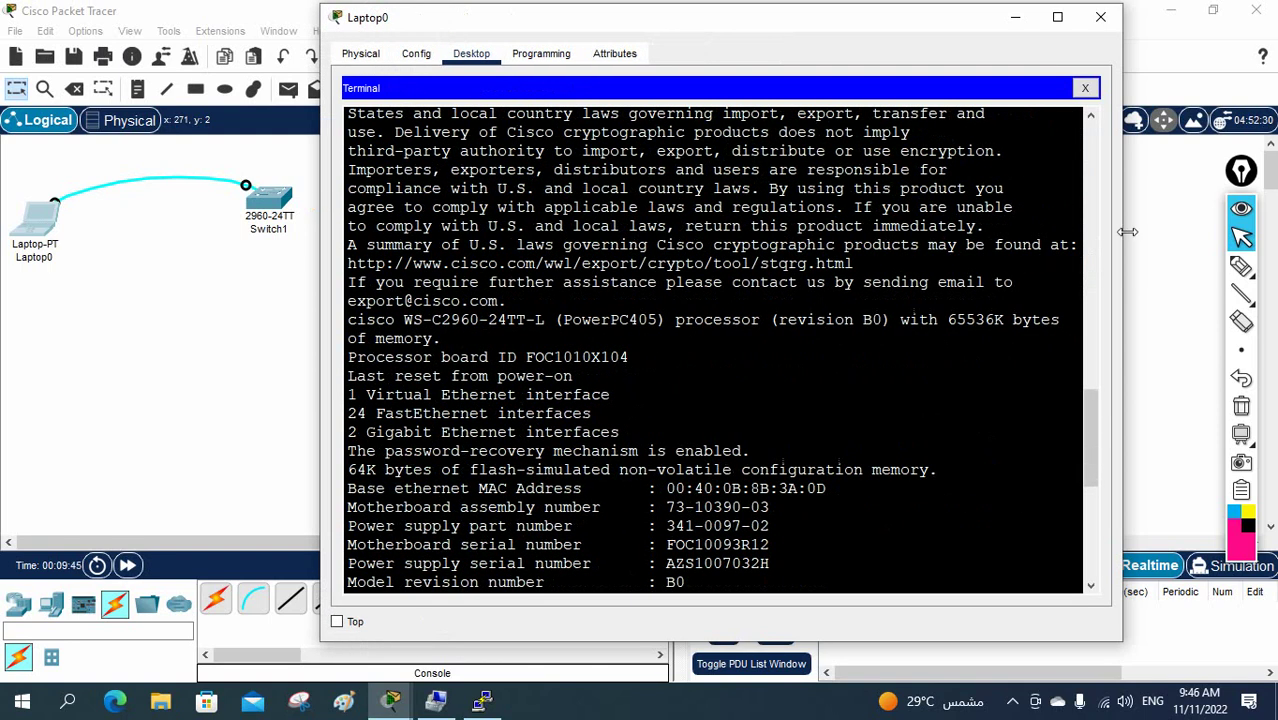
left_click_drag(1127, 231, 1244, 232)
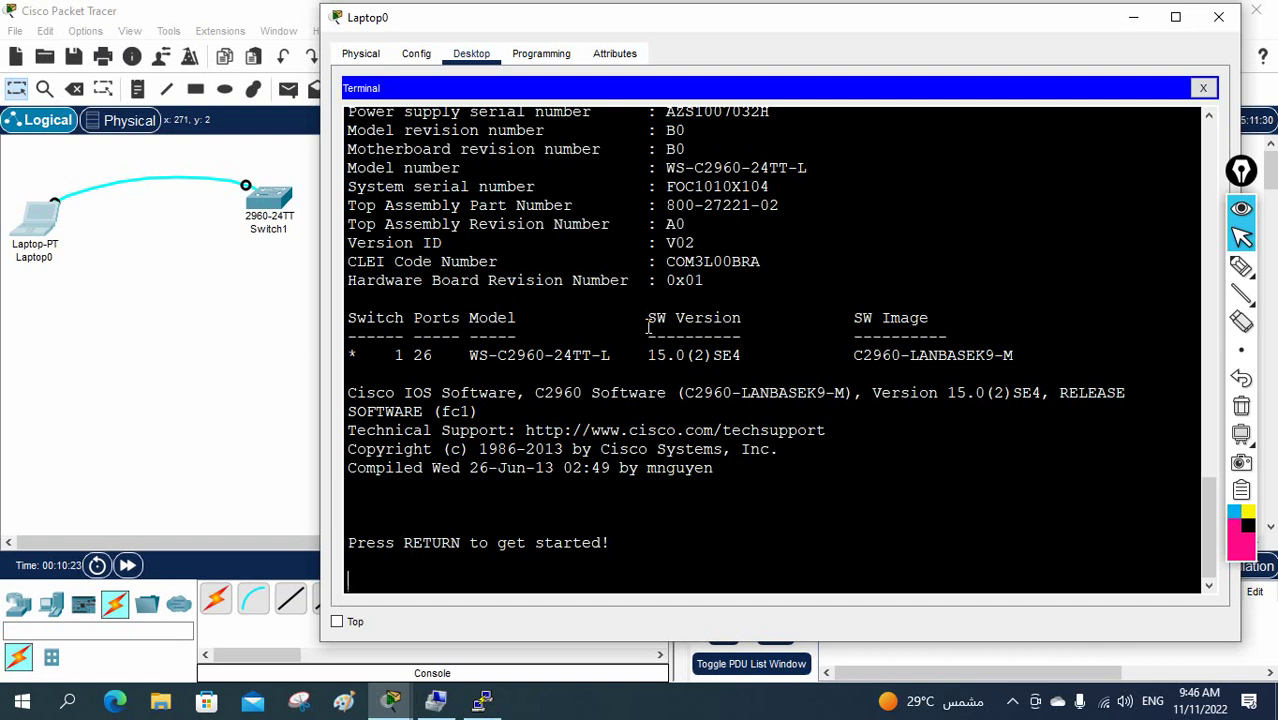
Step: Start the switch's console session and enter several blank lines at its command prompt
key("Return")
key("Return")
key("Return")
key("Return")
key("Return")
key("Return")
key("Return")
key("Return")
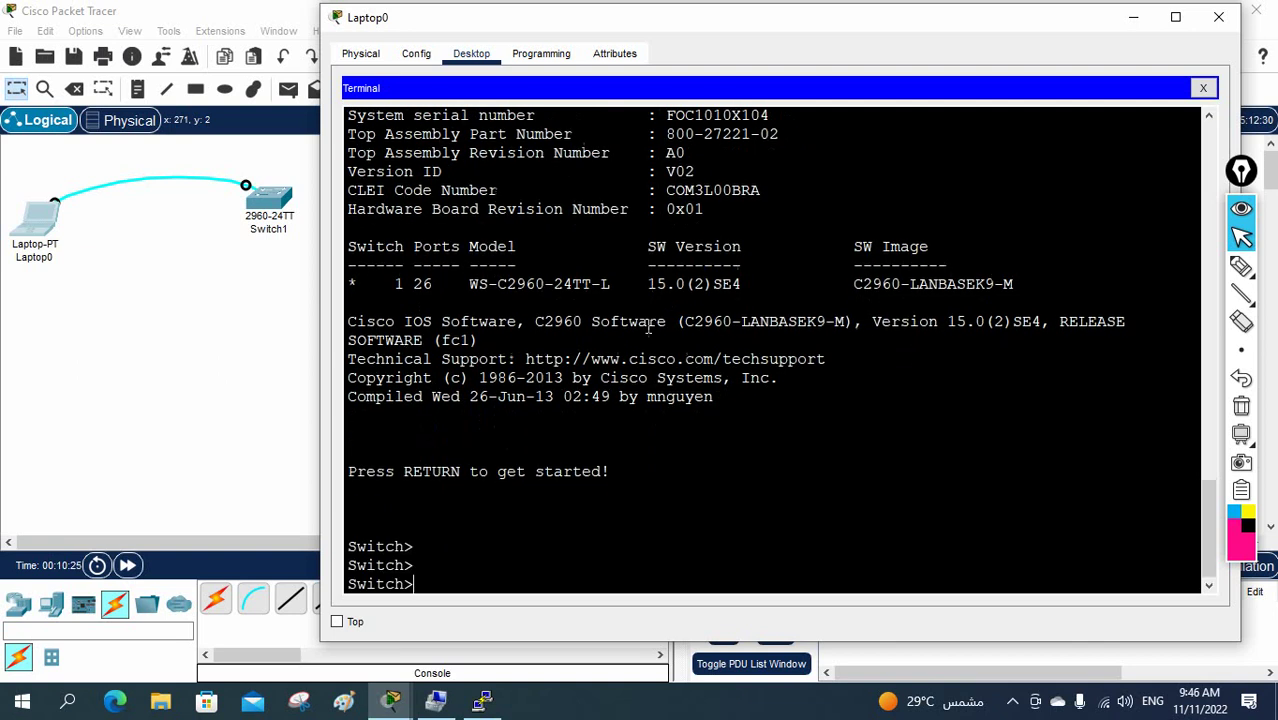
key("Return")
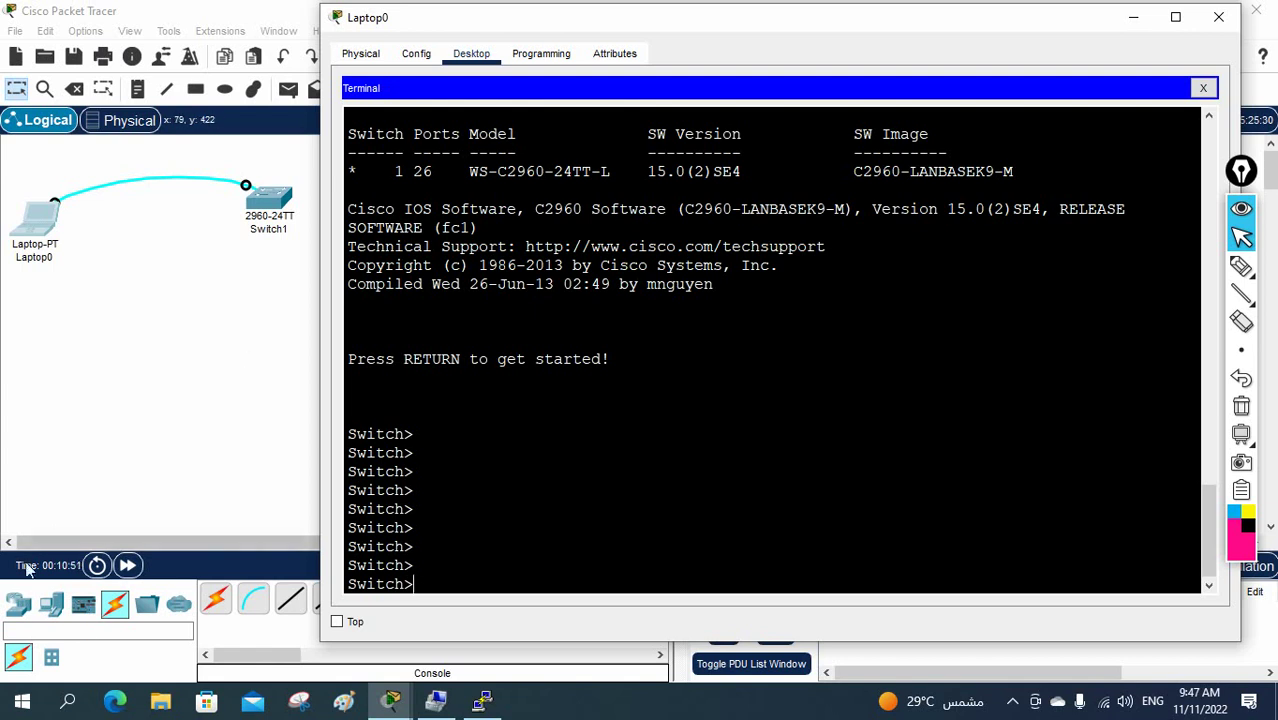
Step: Review the available switches, end devices and console cable, and inspect the details of Laptop0 and Switch1
left_click(17, 608)
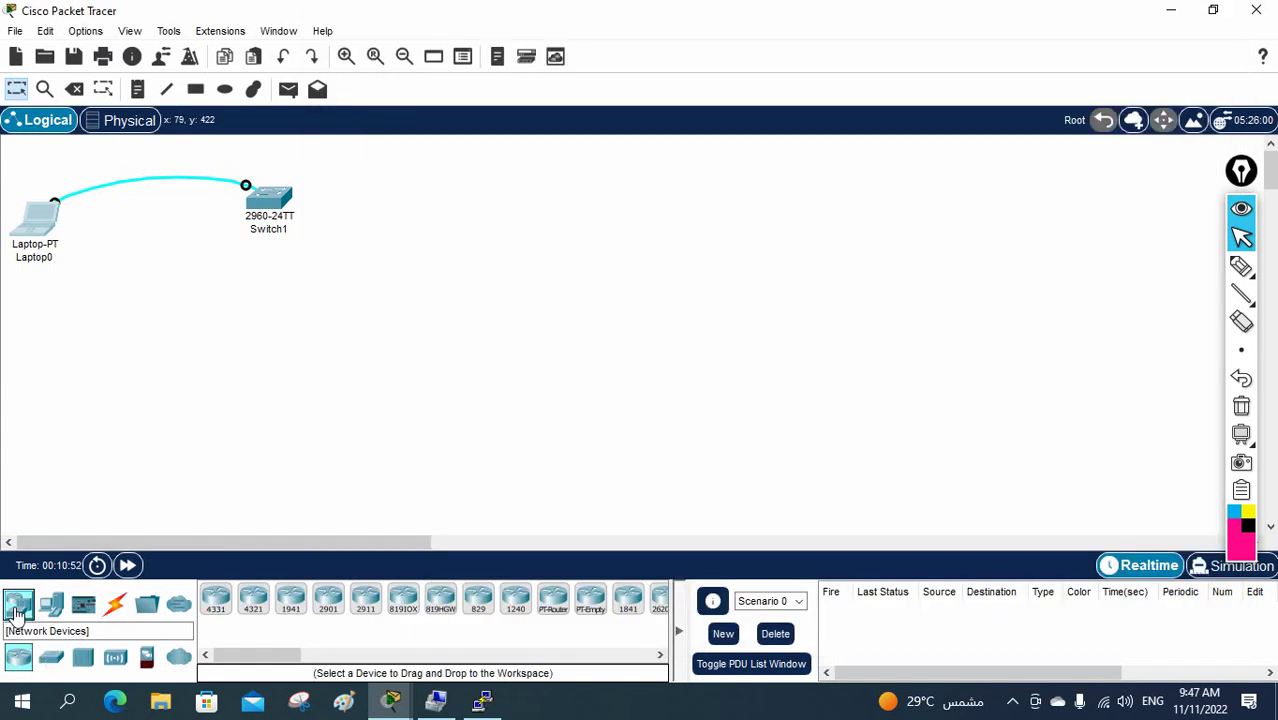
left_click(51, 656)
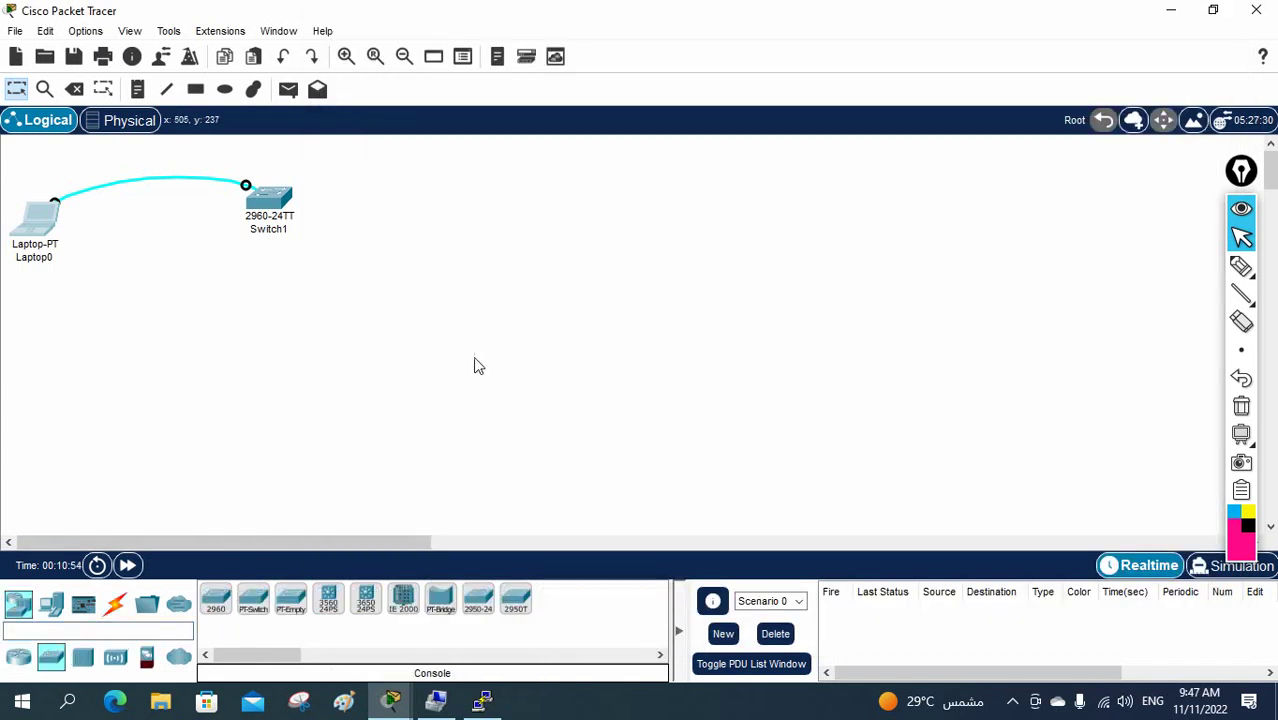
left_click(47, 606)
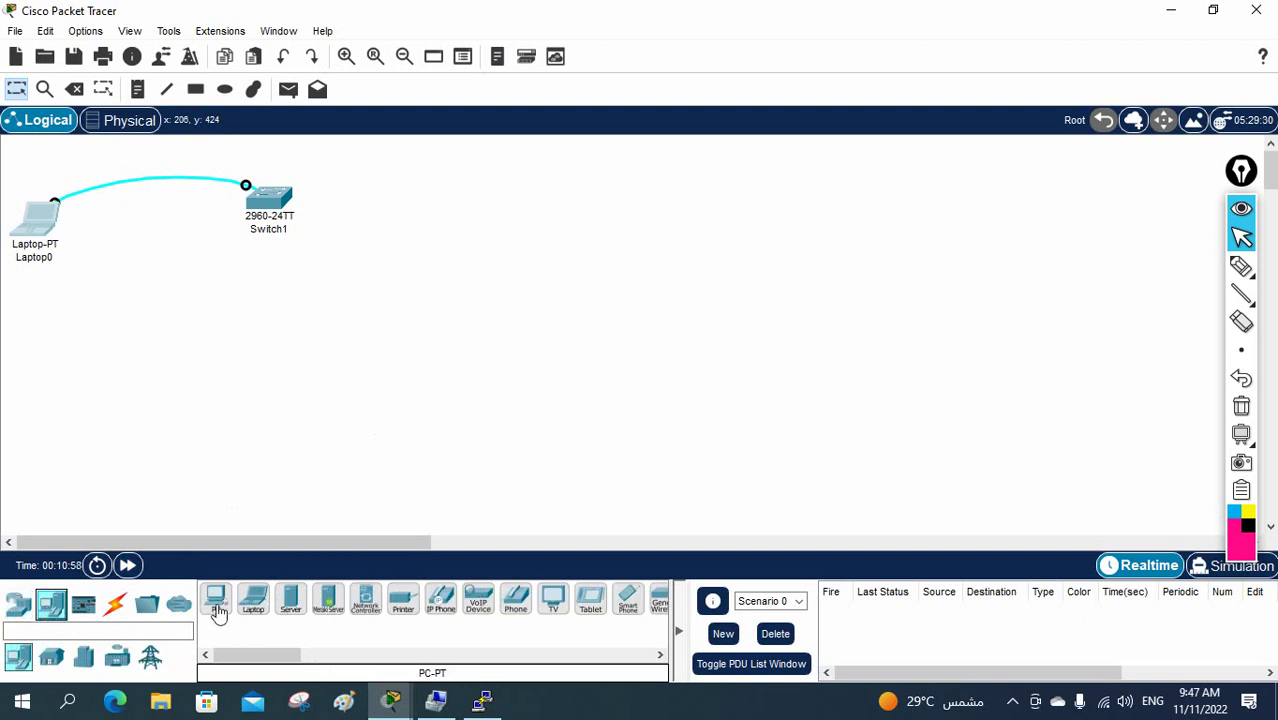
left_click(115, 603)
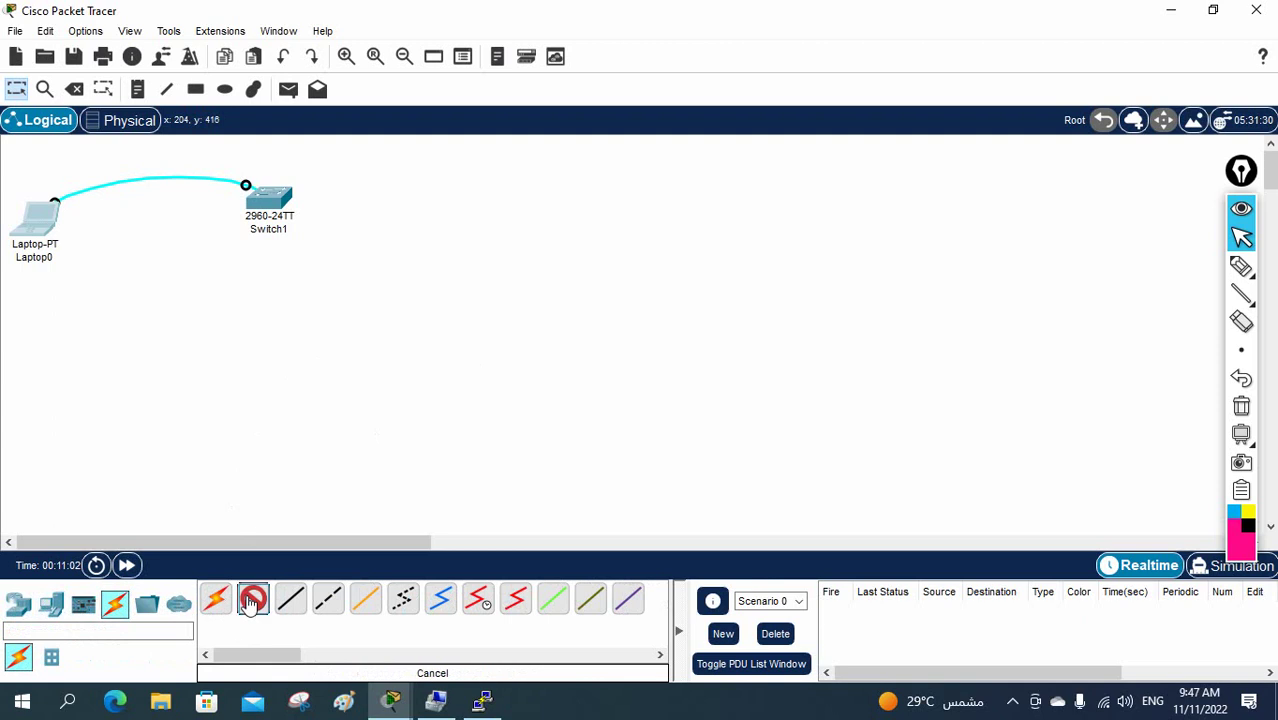
left_click(248, 603)
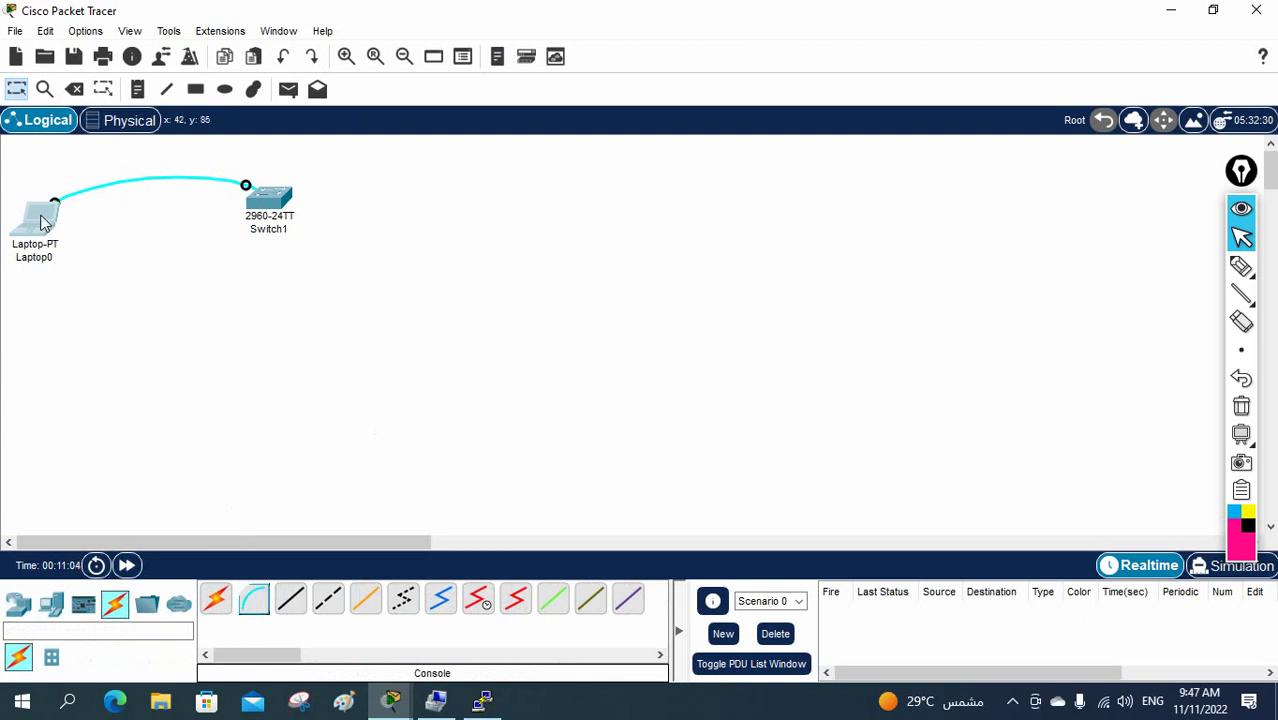
mouse_move(42, 222)
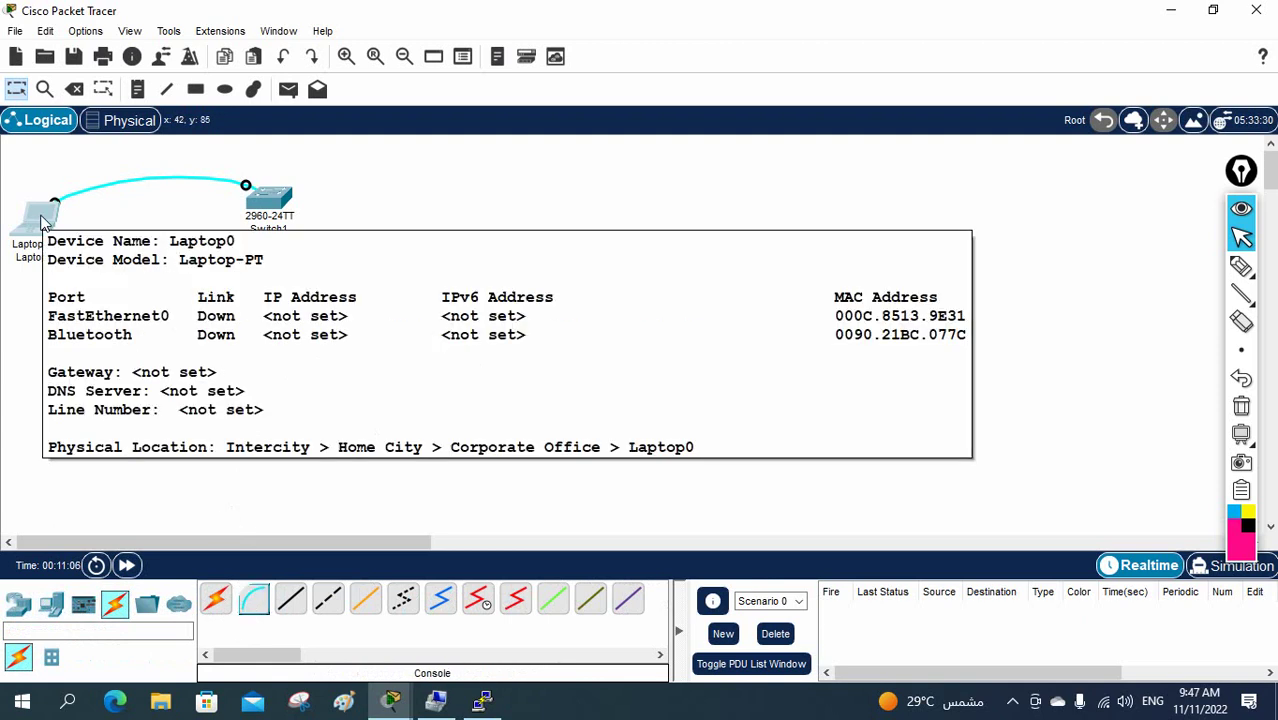
mouse_move(277, 220)
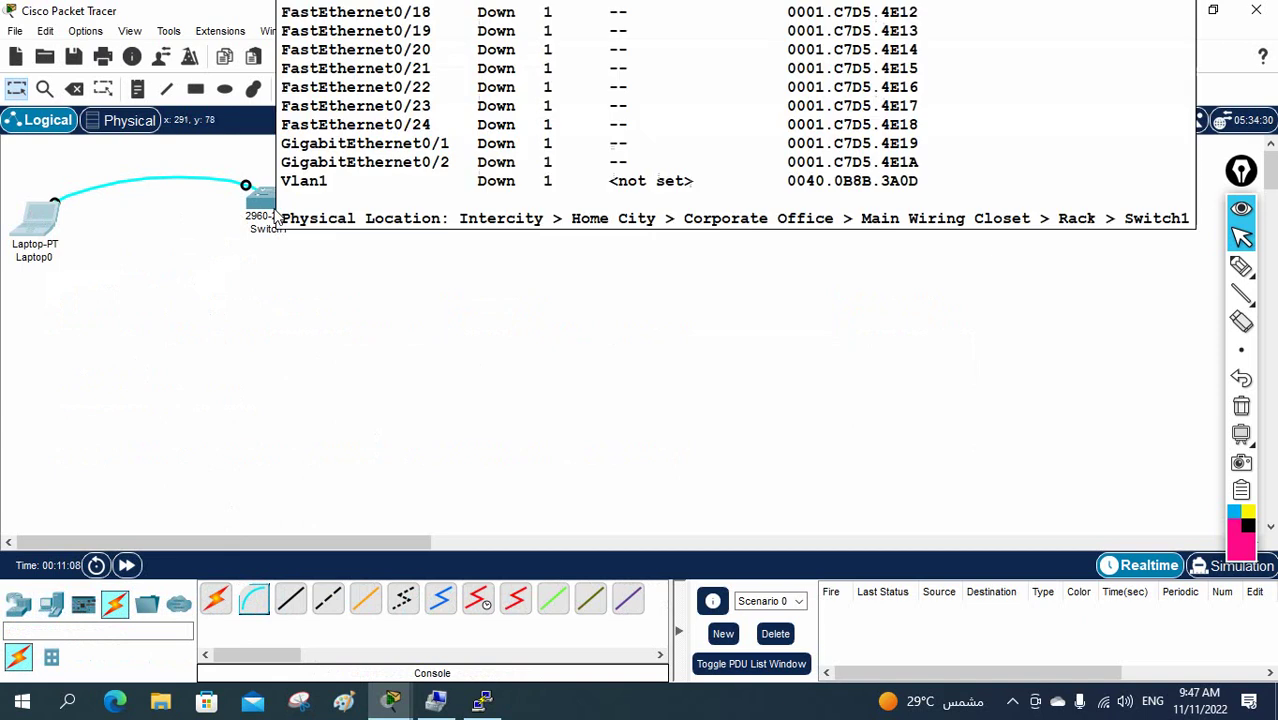
Step: Reopen Laptop0, close its current terminal and launch a new one with the default 9600 bits per second port settings
left_click(34, 223)
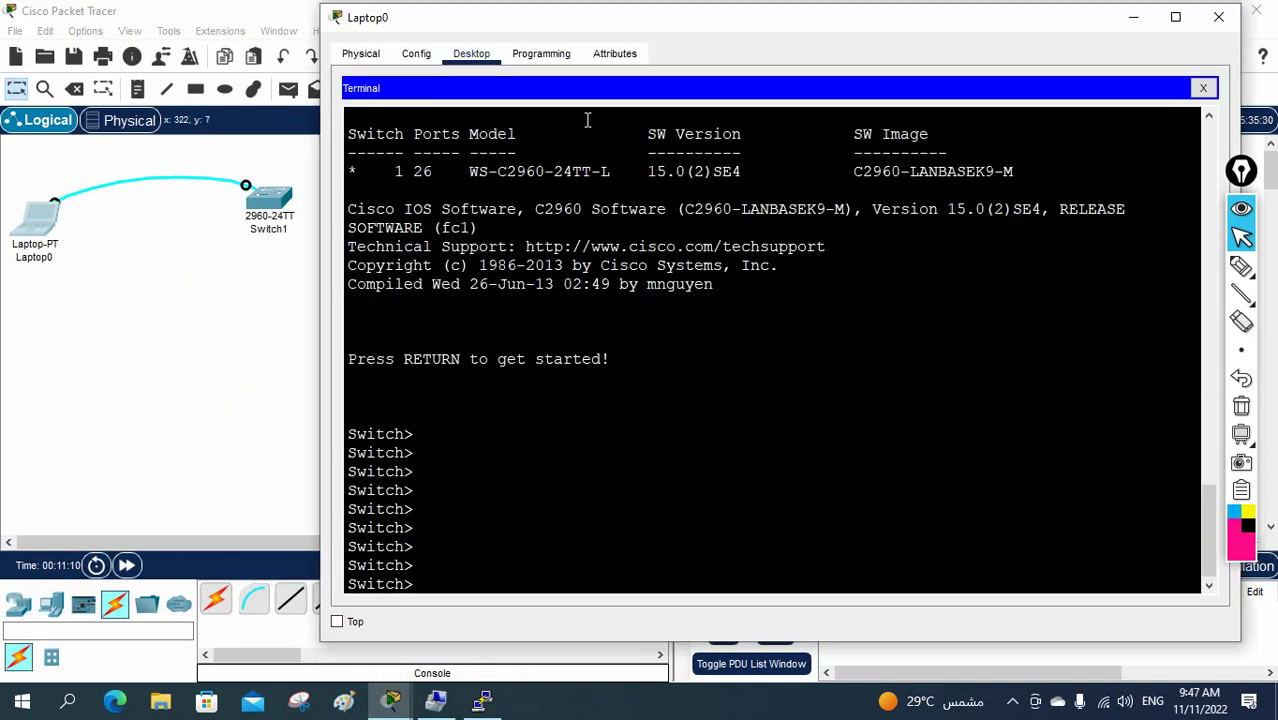
left_click(416, 53)
left_click(471, 53)
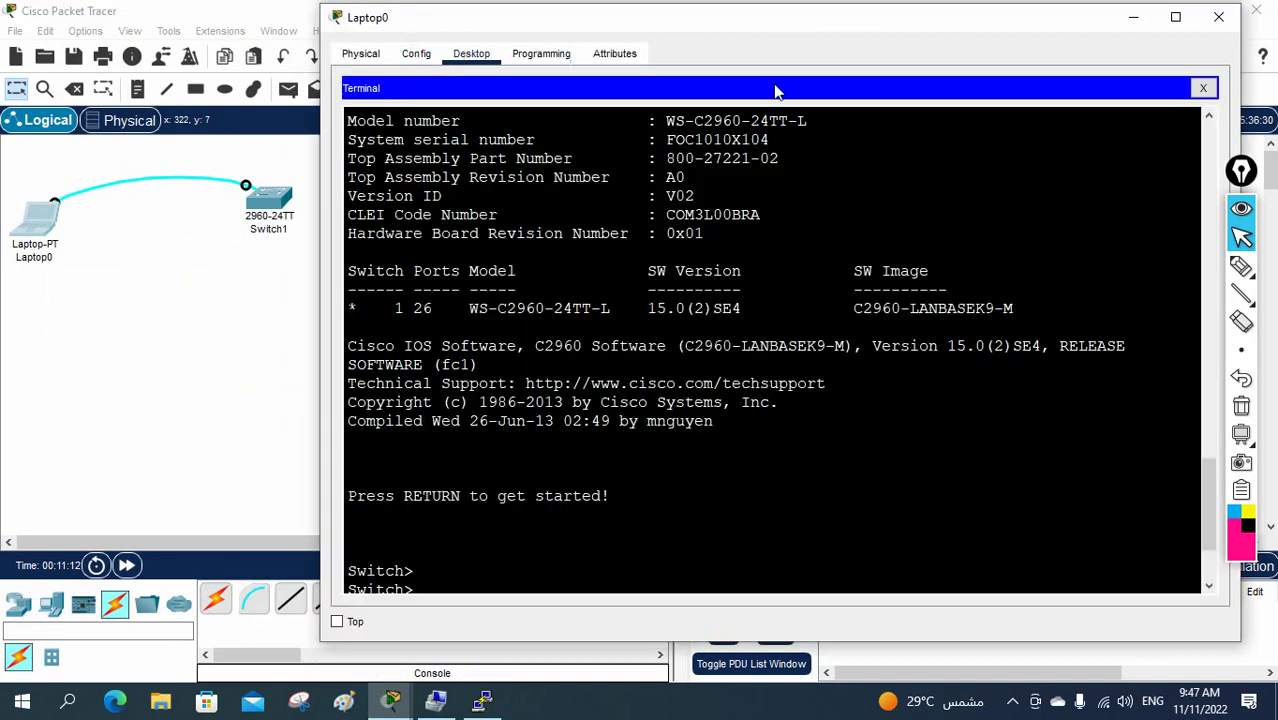
left_click(1203, 88)
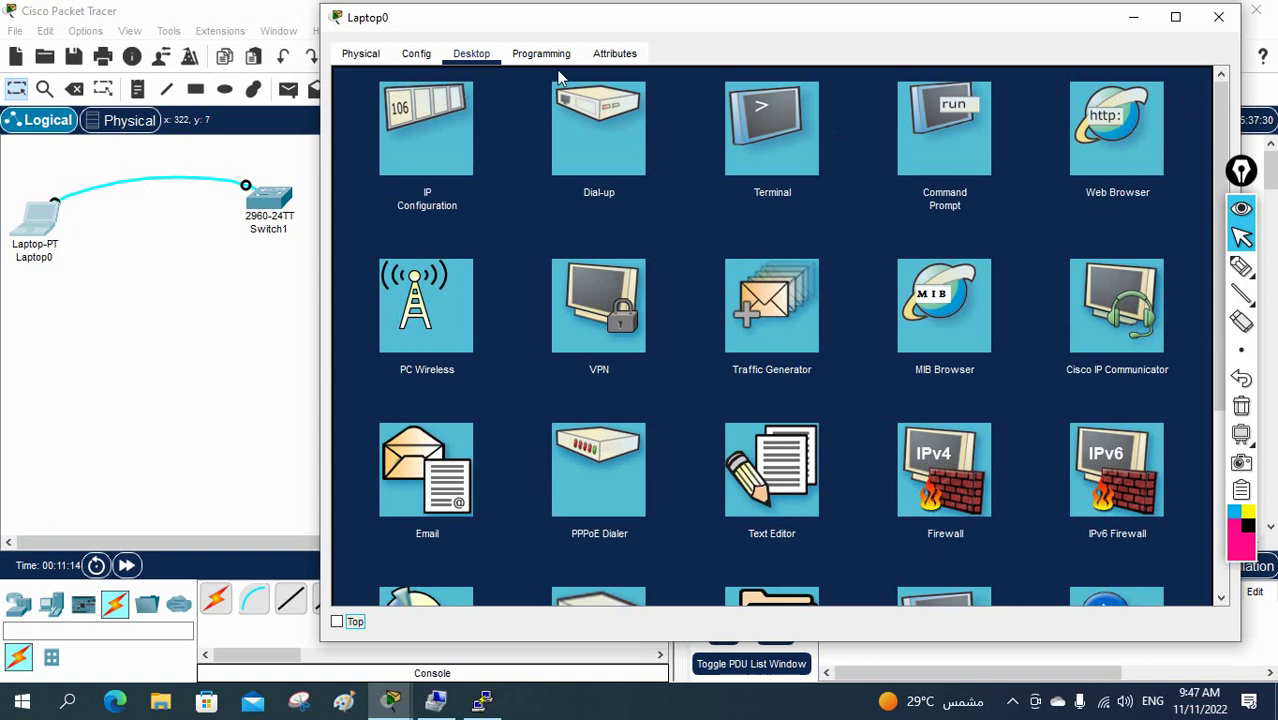
left_click(790, 160)
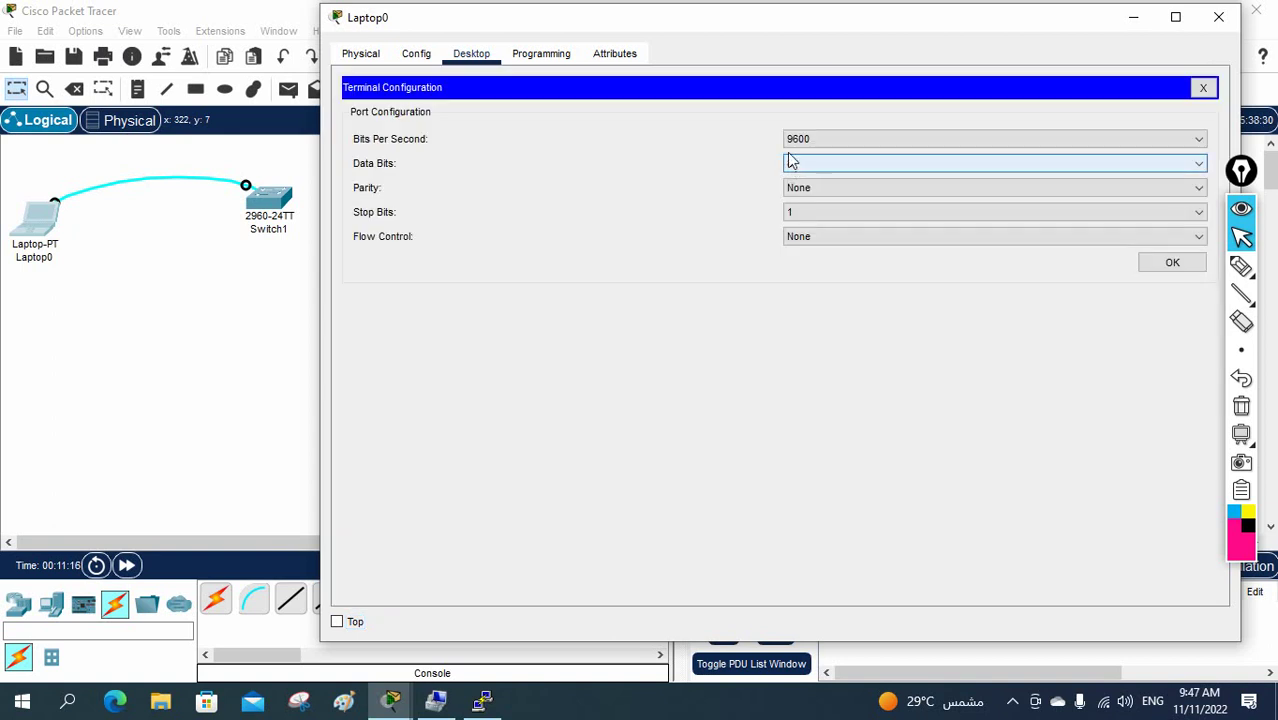
left_click(1185, 268)
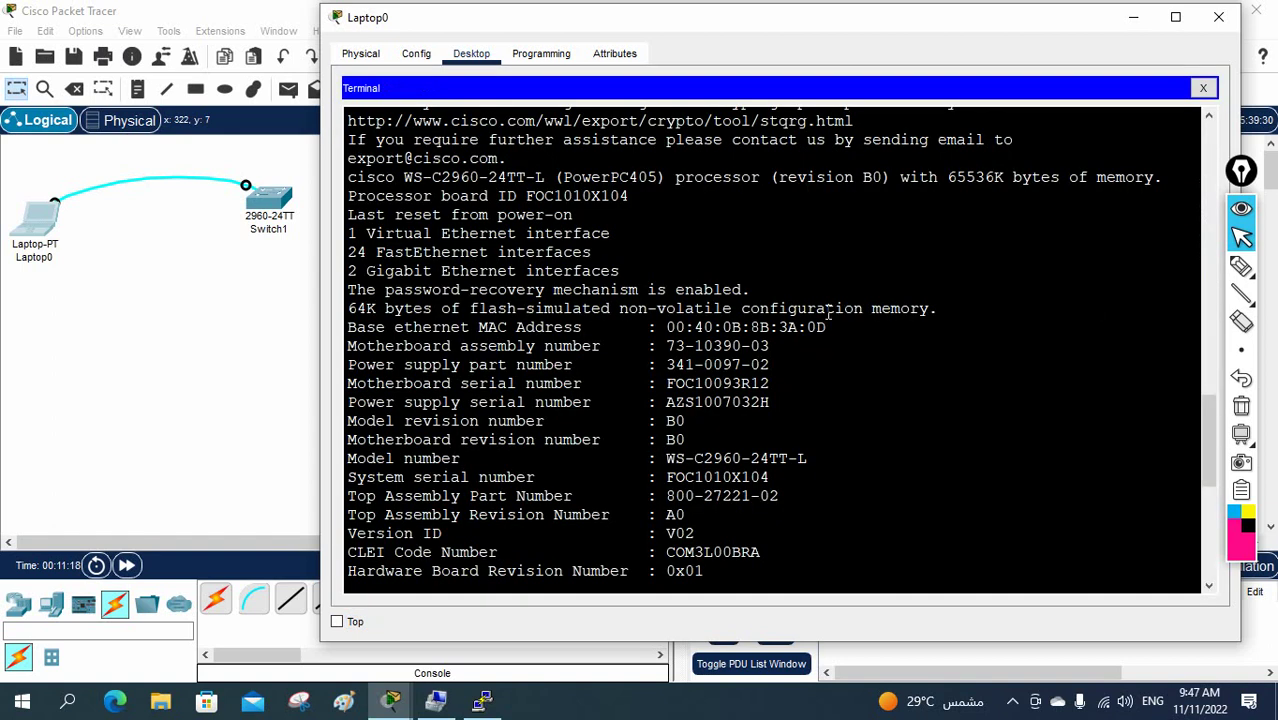
Step: Bring up the switch prompt in the new terminal session and enter several blank lines
key("Return")
key("Return")
key("Return")
key("Return")
key("Return")
key("Return")
key("Return")
key("Return")
key("Return")
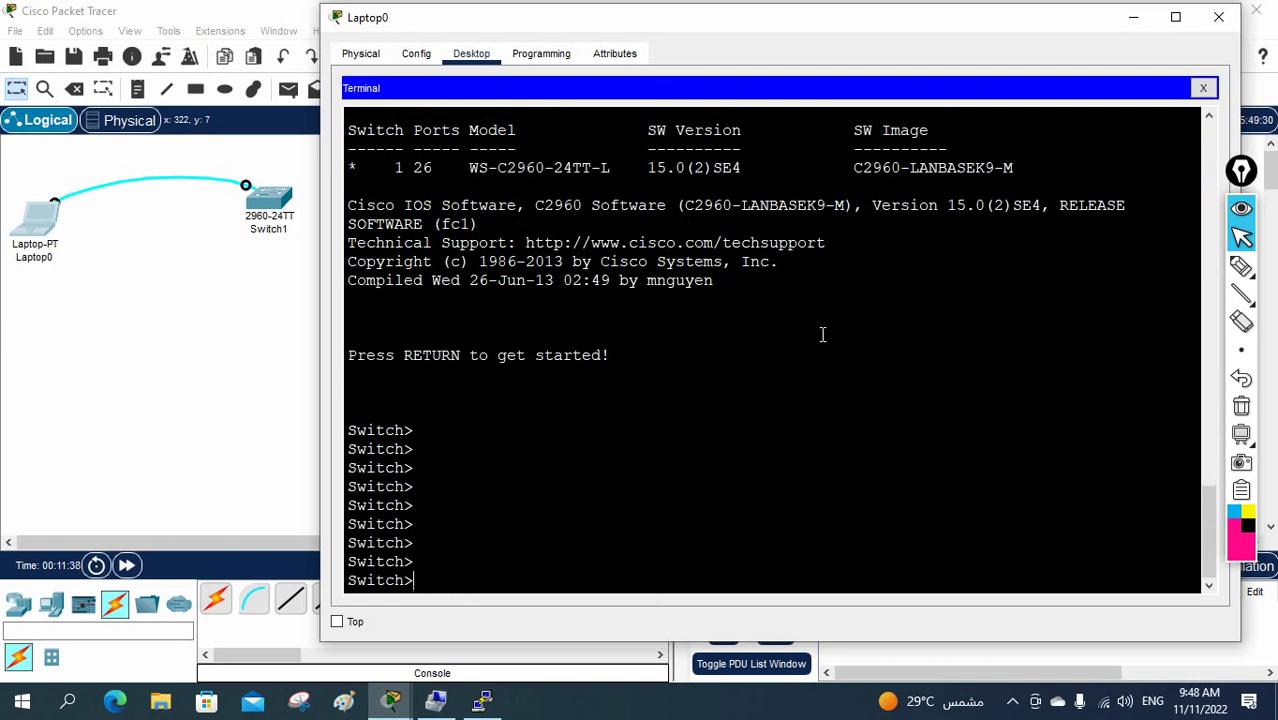
Step: Circle the first Switch> prompt, write "SB HQ" and "abc" with an arrow to the prompt, and erase all the annotations
left_click(1241, 266)
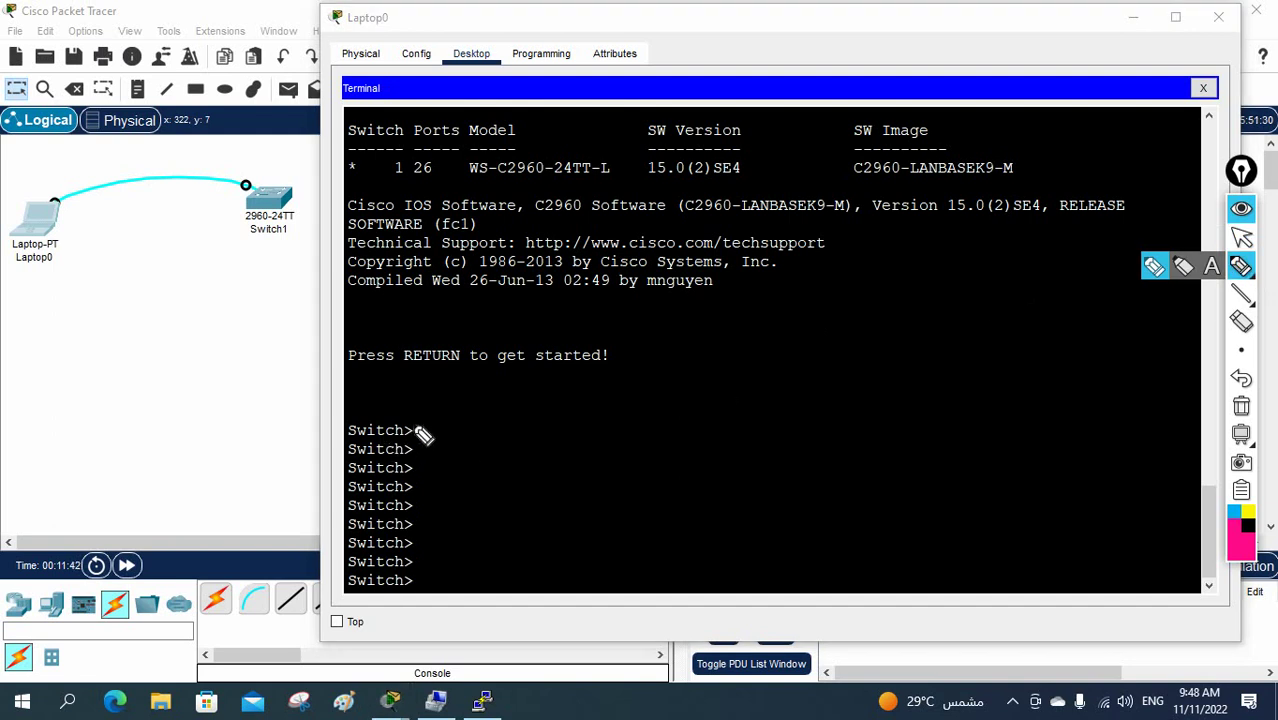
mouse_move(414, 423)
left_mouse_down()
mouse_move(373, 415)
mouse_move(342, 433)
mouse_move(421, 430)
left_mouse_up()
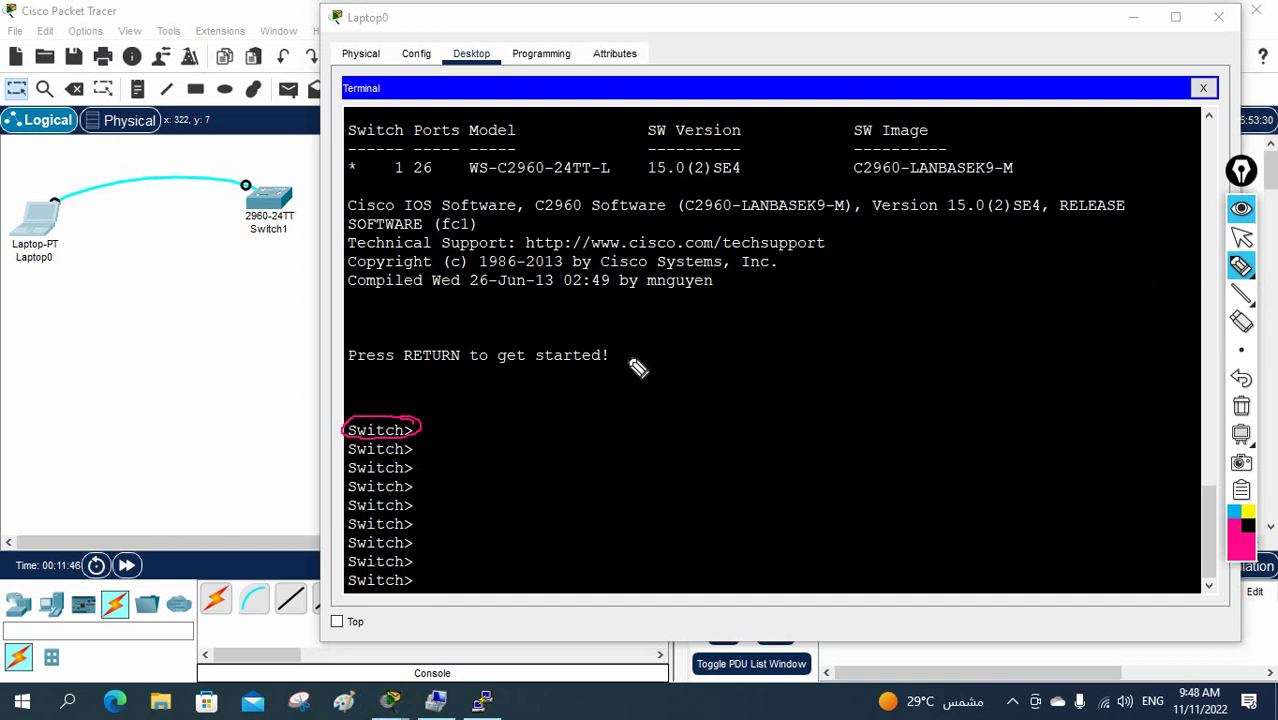
left_click(667, 333)
mouse_move(685, 336)
left_mouse_down()
mouse_move(750, 322)
mouse_move(741, 355)
mouse_move(712, 342)
mouse_move(719, 328)
mouse_move(724, 360)
left_mouse_up()
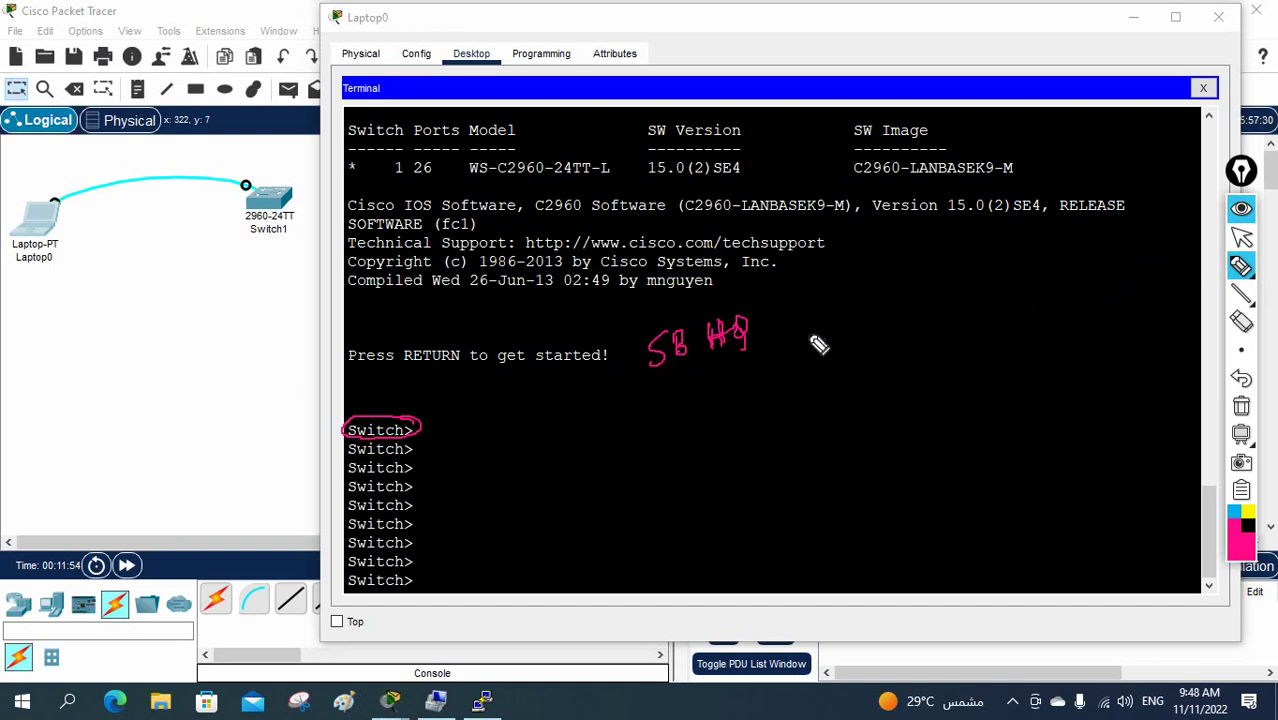
left_click(845, 314)
mouse_move(845, 314)
left_mouse_down()
mouse_move(865, 288)
mouse_move(875, 310)
mouse_move(902, 285)
mouse_move(910, 302)
mouse_move(870, 320)
mouse_move(863, 342)
mouse_move(707, 377)
mouse_move(497, 370)
mouse_move(394, 394)
mouse_move(410, 420)
left_mouse_up()
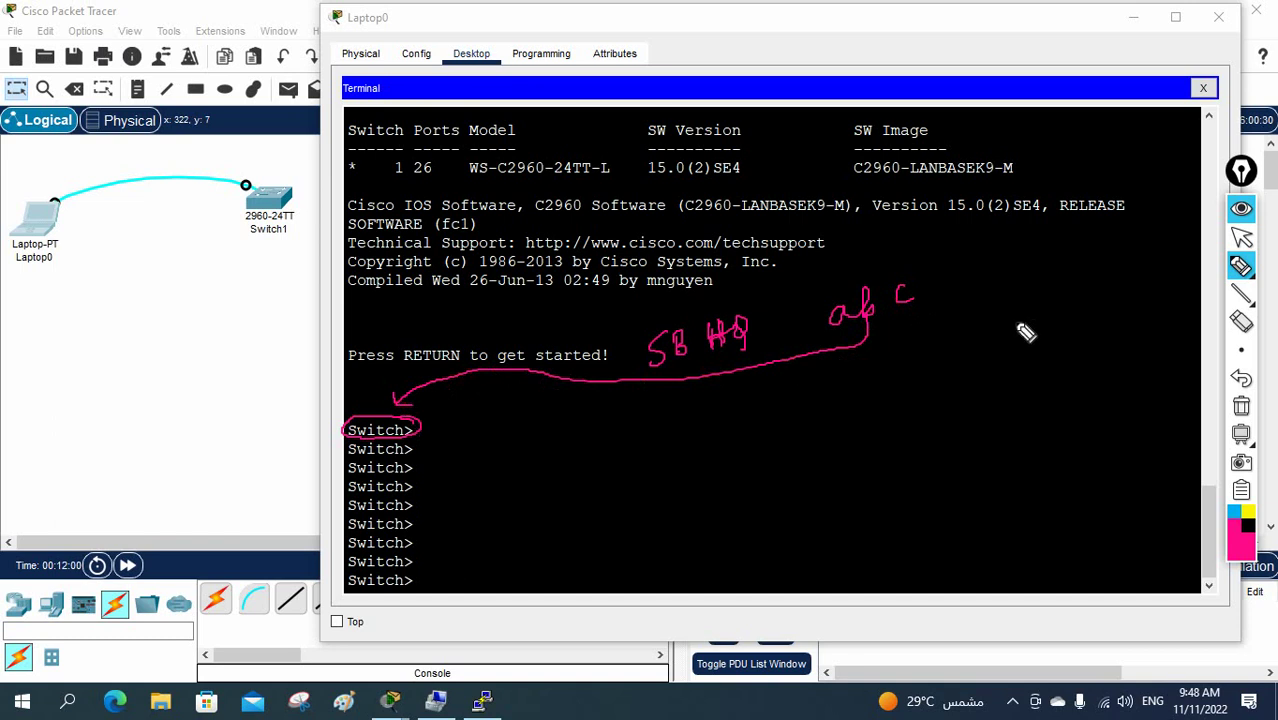
left_click(1241, 406)
Step: Write "Exit 5" in a hand-drawn box, circle the first Switch> prompt, and clear the annotations
mouse_move(912, 294)
left_mouse_down()
mouse_move(911, 328)
mouse_move(895, 318)
mouse_move(896, 299)
mouse_move(935, 318)
mouse_move(921, 325)
mouse_move(949, 300)
mouse_move(983, 295)
mouse_move(961, 268)
mouse_move(942, 282)
mouse_move(1014, 286)
left_mouse_up()
mouse_move(872, 278)
left_mouse_down()
mouse_move(867, 337)
mouse_move(1016, 325)
mouse_move(1036, 238)
mouse_move(864, 286)
left_mouse_up()
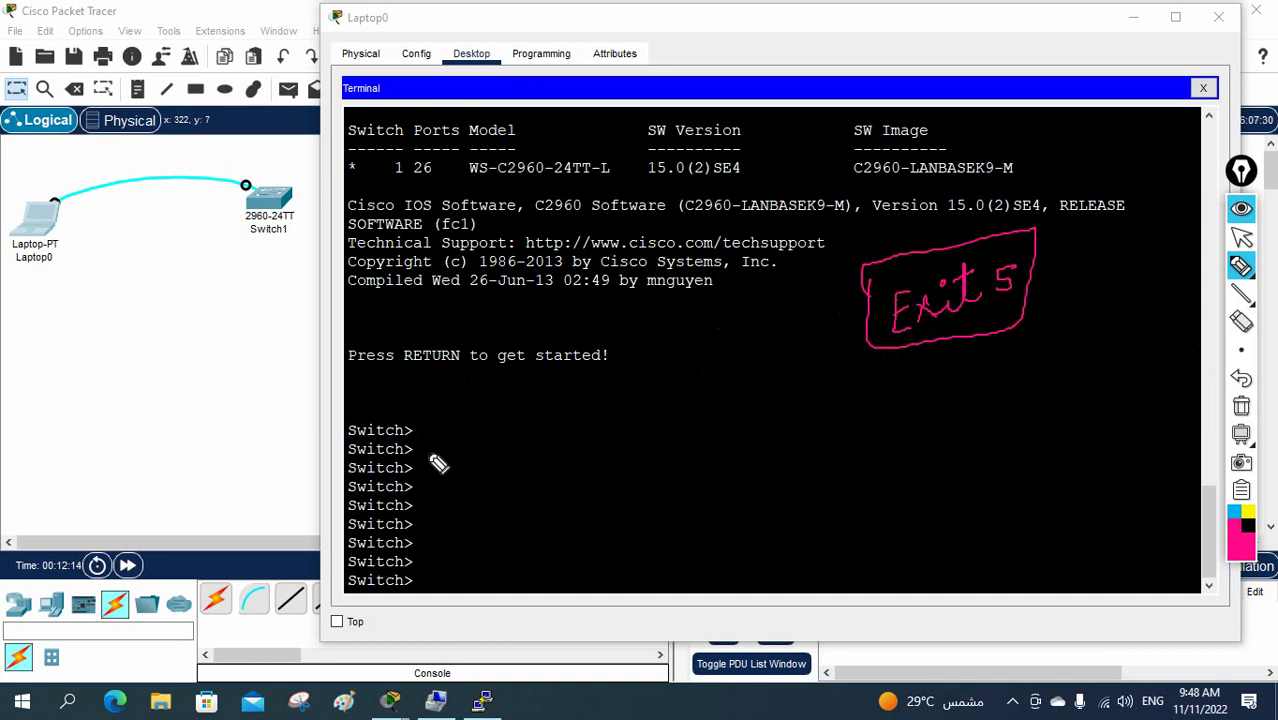
mouse_move(395, 412)
left_mouse_down()
mouse_move(353, 403)
mouse_move(339, 431)
mouse_move(408, 446)
mouse_move(390, 411)
left_mouse_up()
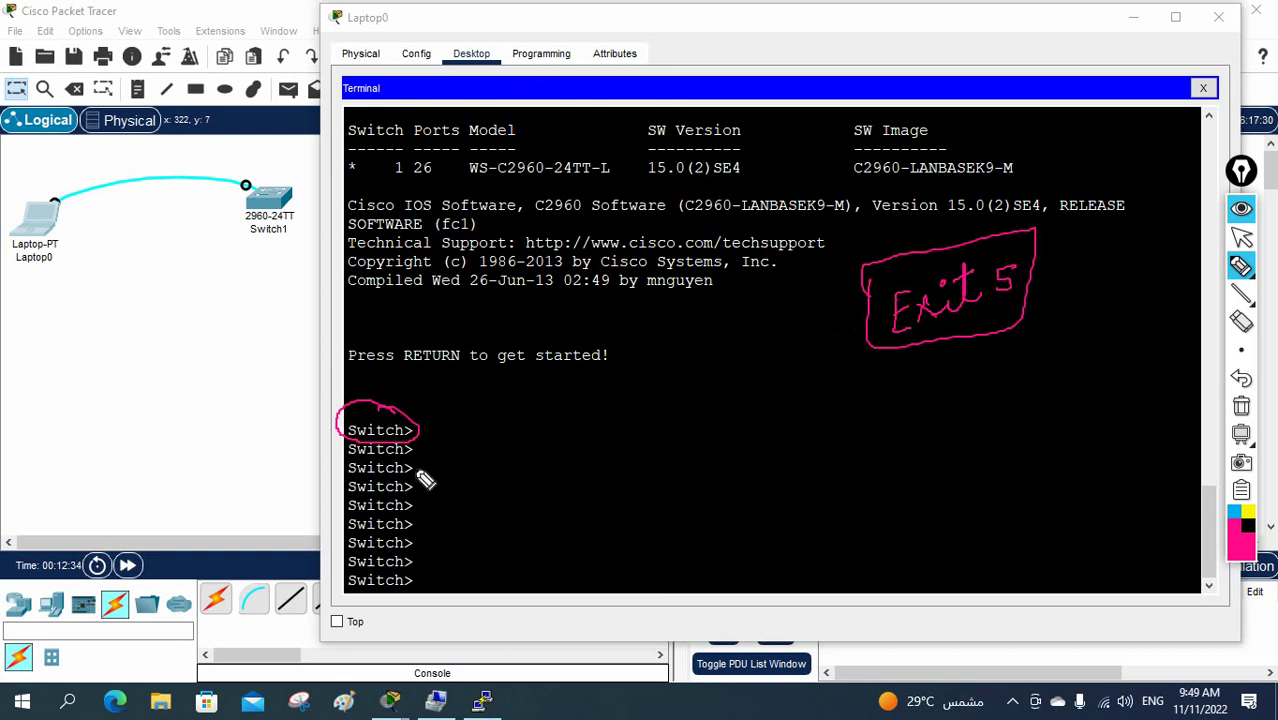
left_click(1241, 405)
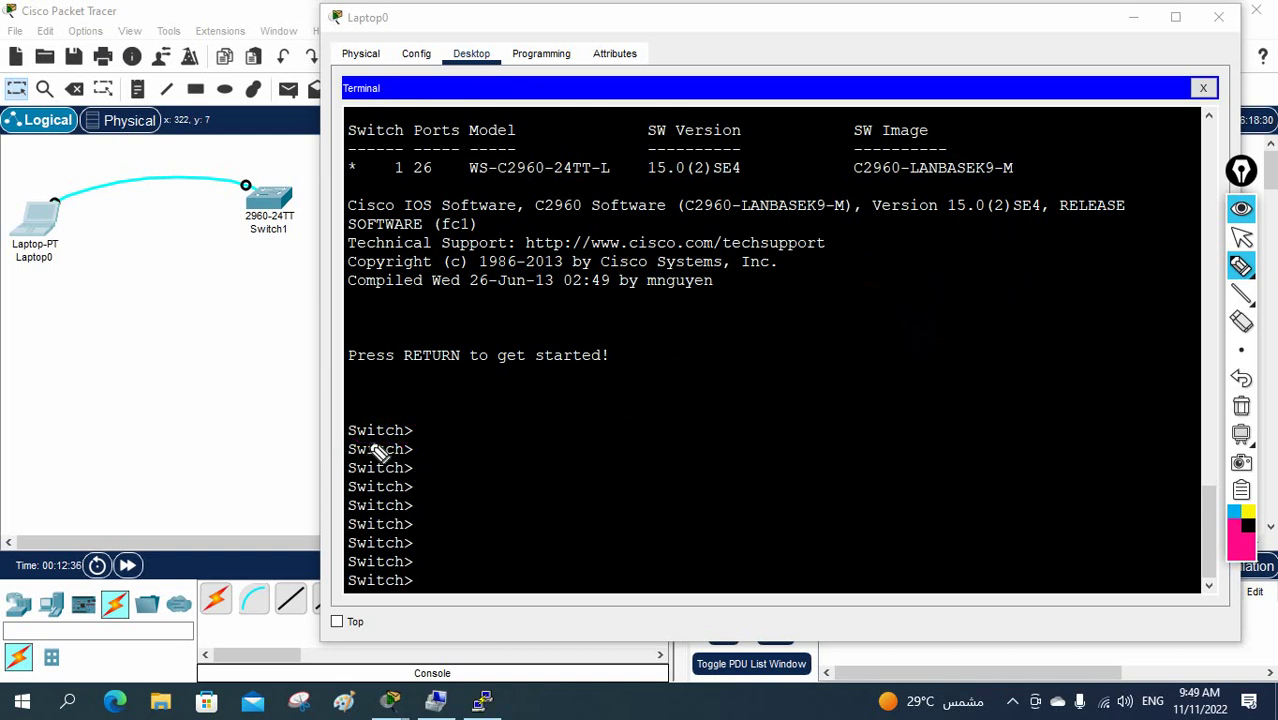
Step: Underline the first Switch> prompt, write "your abc xyz" with an arrow to it, erase everything and return to the normal pointer
mouse_move(347, 437)
left_mouse_down()
mouse_move(402, 438)
mouse_move(416, 406)
left_mouse_up()
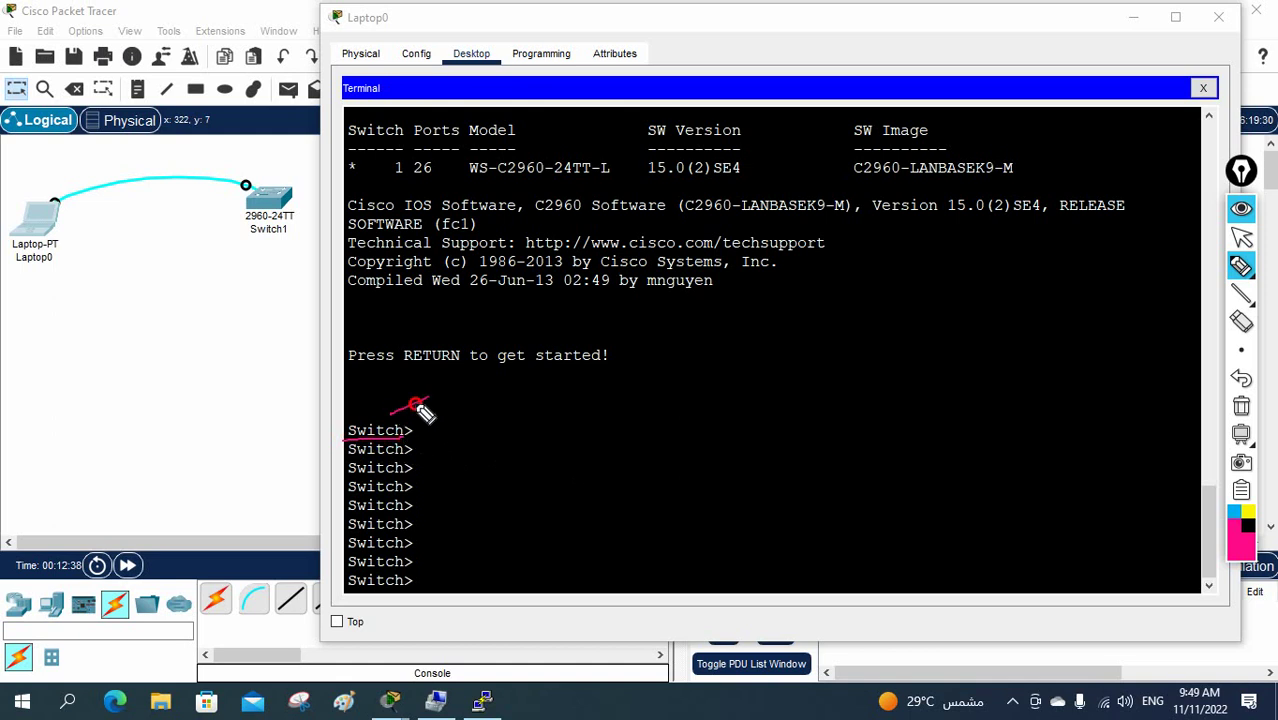
mouse_move(490, 378)
left_mouse_down()
mouse_move(385, 415)
mouse_move(504, 406)
mouse_move(510, 445)
mouse_move(545, 400)
mouse_move(622, 385)
mouse_move(626, 360)
mouse_move(653, 374)
mouse_move(622, 416)
mouse_move(690, 424)
left_mouse_up()
left_click_drag(641, 440, 676, 432)
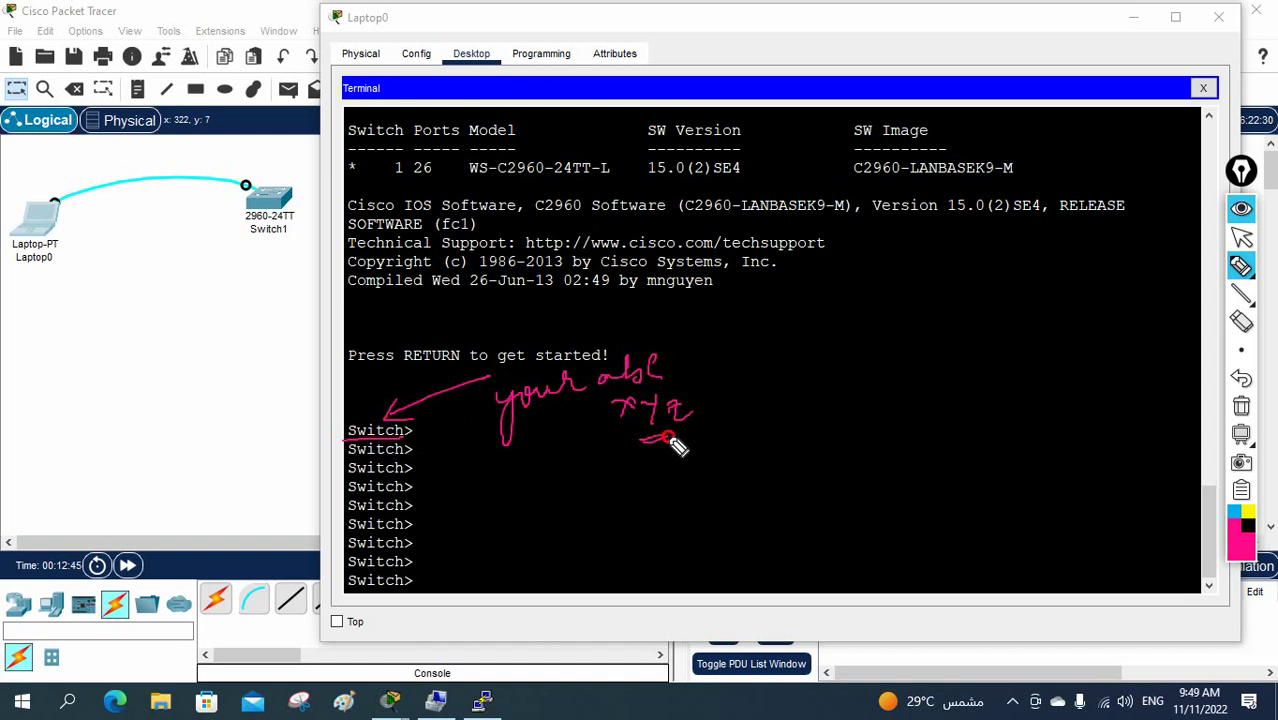
left_click(1241, 406)
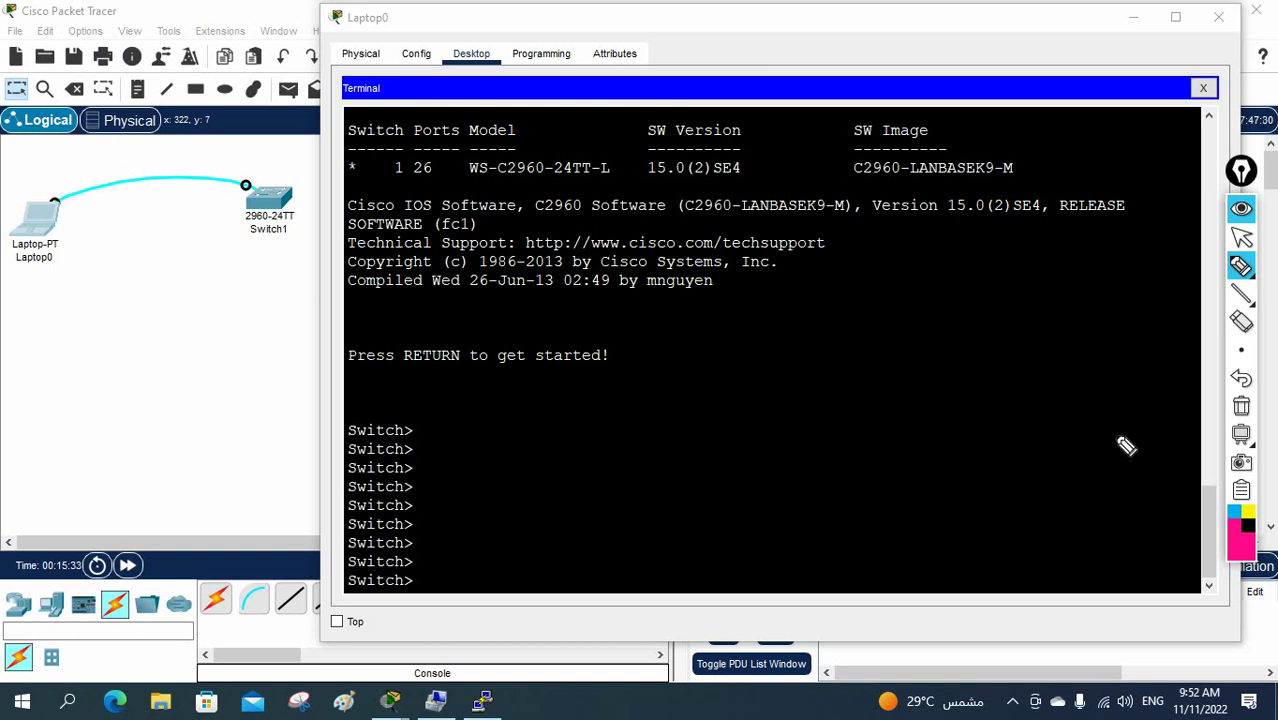
left_click(1240, 236)
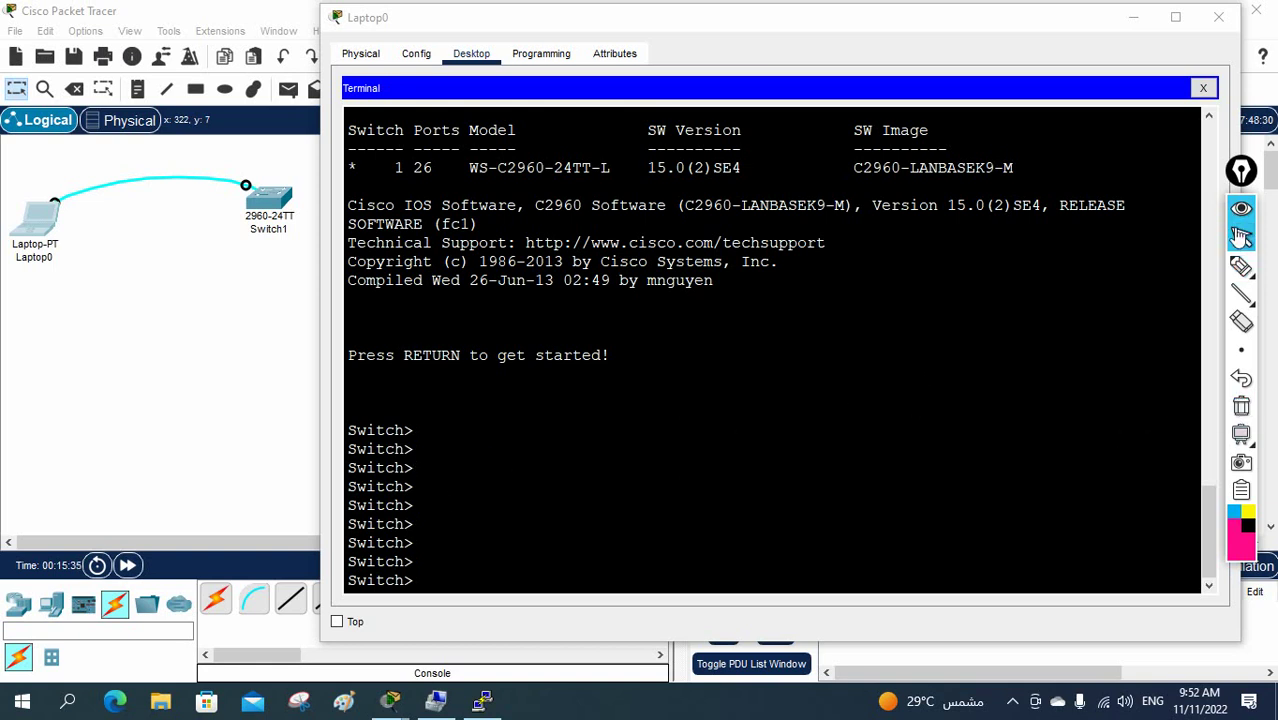